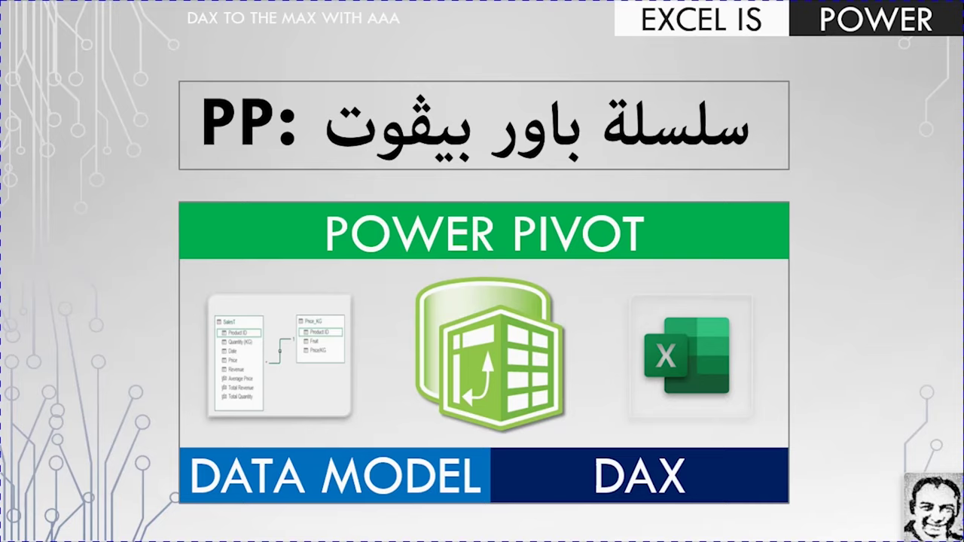
Step: Step through the PP01 introduction's question boxes and its one-to-many relationship and calculated column topics
{"action": "key", "text": "Right"}
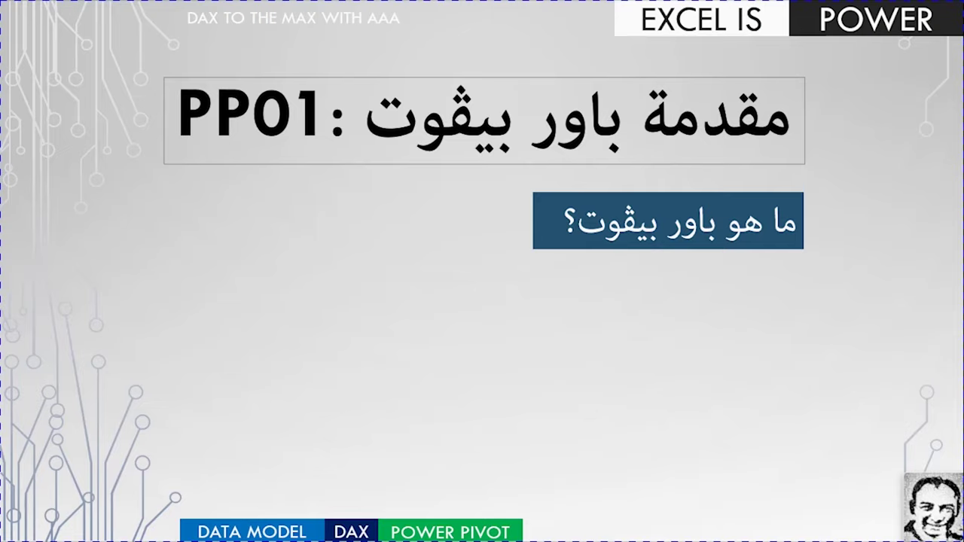
{"action": "left_click", "coordinate": [866, 270]}
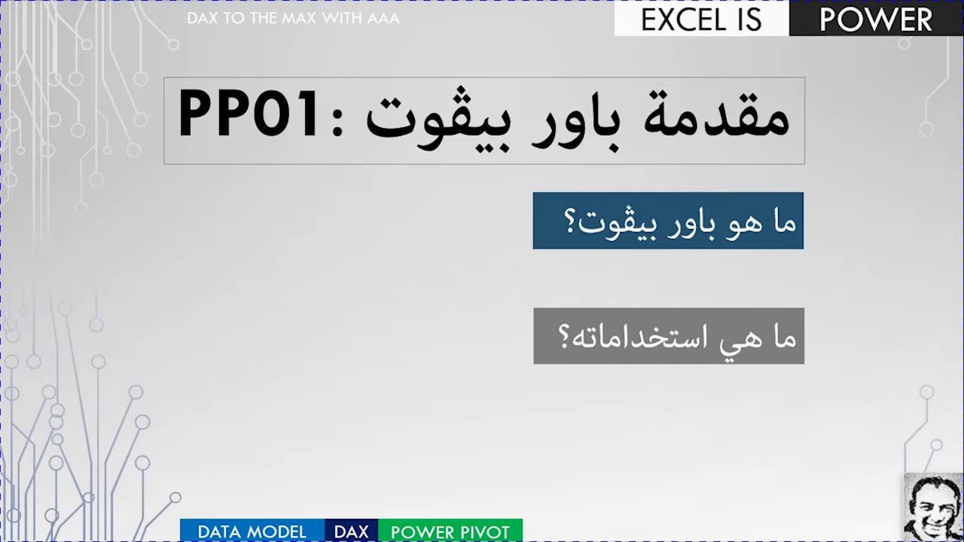
{"action": "left_click", "coordinate": [866, 269]}
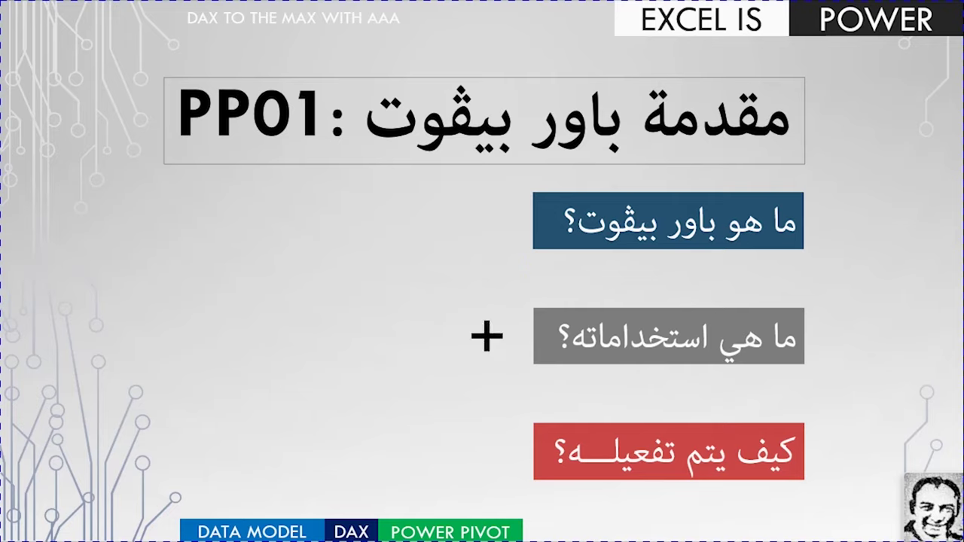
{"action": "key", "text": "Right"}
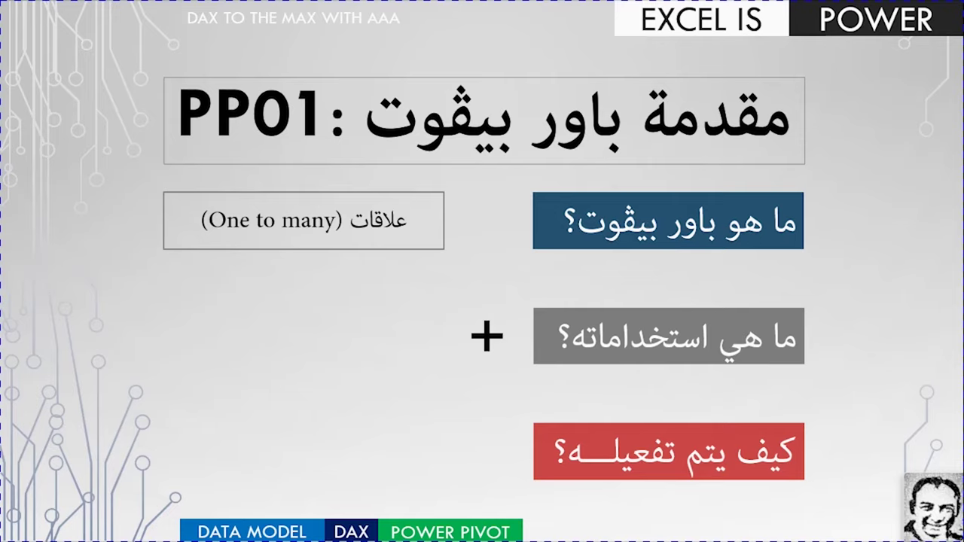
{"action": "key", "text": "Right"}
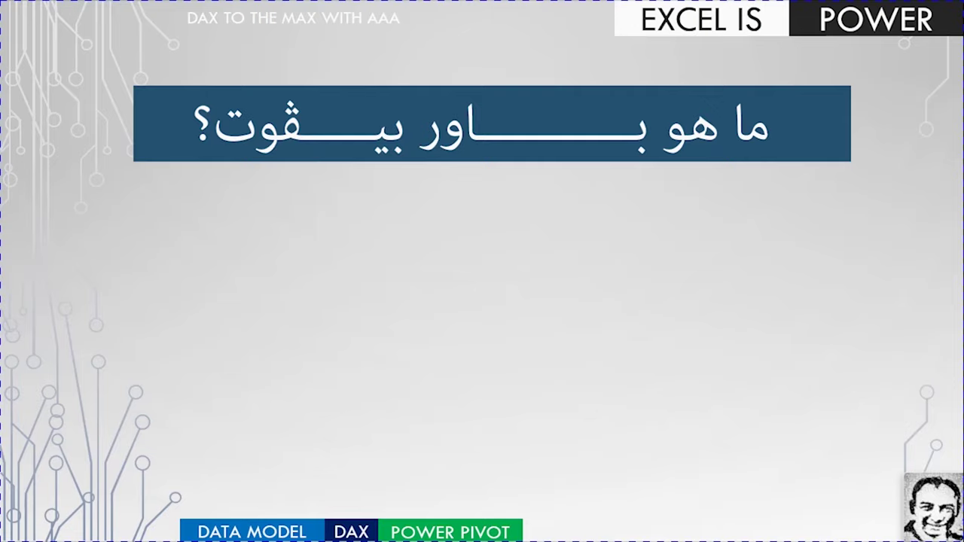
Step: Reveal the Data Model box with bullets for multiple tables, relationships, and pivot tables and charts
{"action": "left_click", "coordinate": [439, 245]}
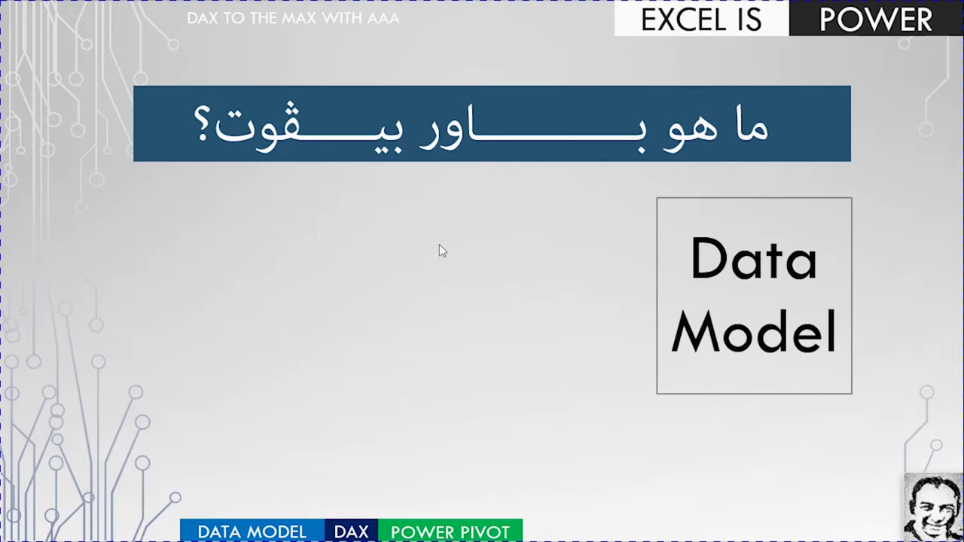
{"action": "left_click", "coordinate": [439, 245]}
{"action": "left_click", "coordinate": [439, 245]}
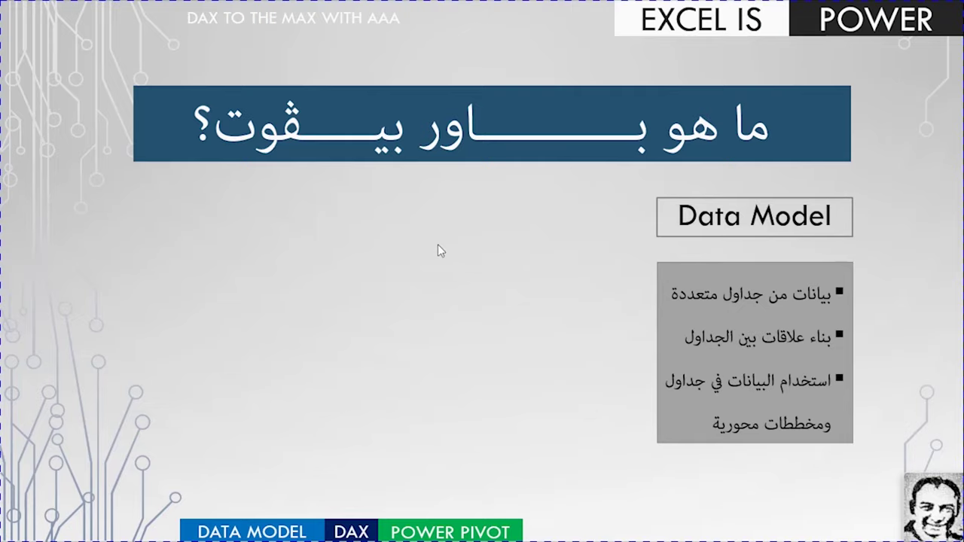
Step: Bring in the DAX box with its six feature bullets, then the plus sign and Pivot Table box
{"action": "left_click", "coordinate": [438, 251]}
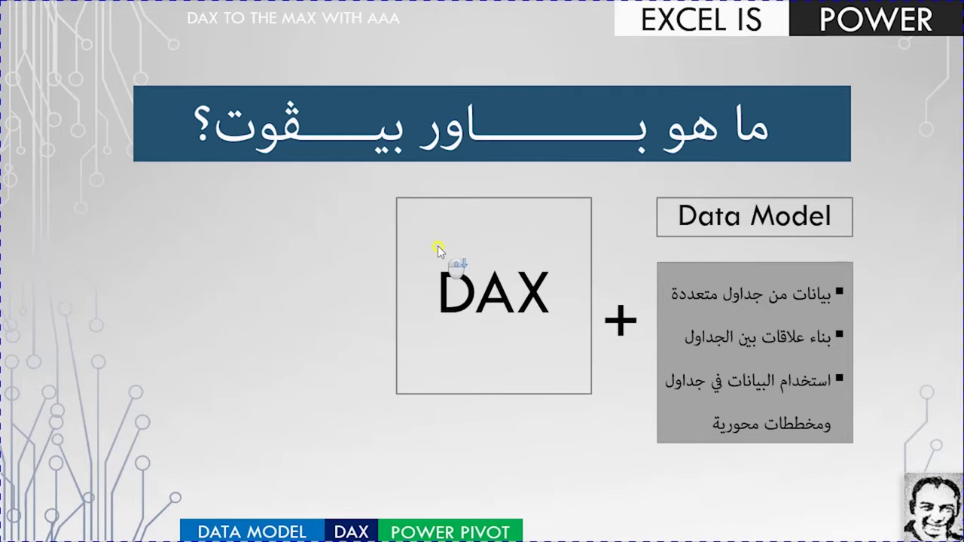
{"action": "left_click", "coordinate": [438, 251]}
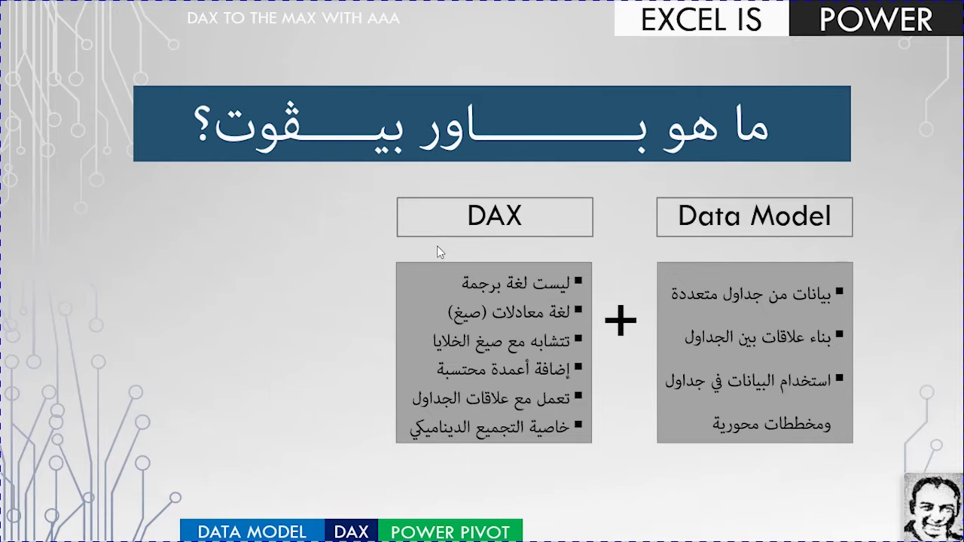
{"action": "left_click", "coordinate": [442, 246]}
{"action": "left_click", "coordinate": [443, 244]}
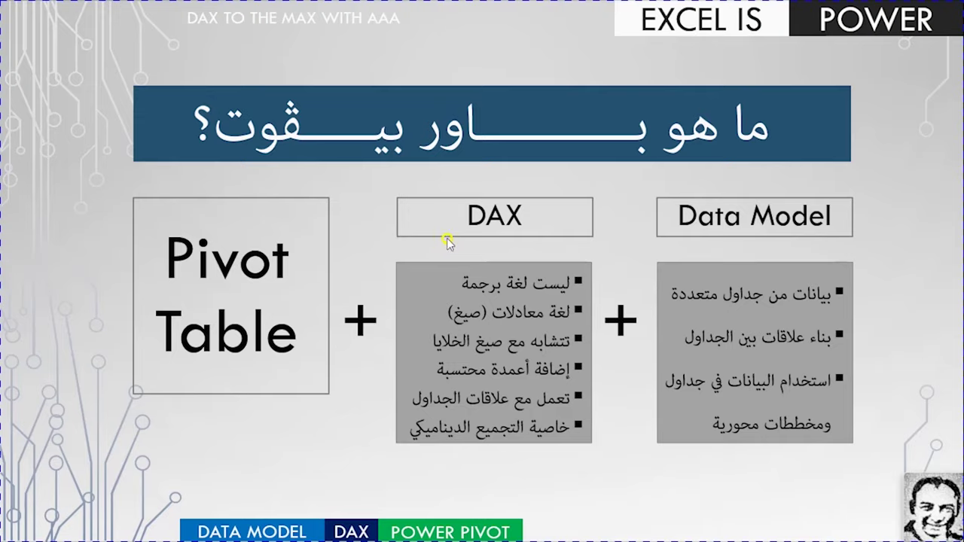
Step: Show the Pivot Table panel's content and move to the Power Pivot Window (Excel 2016) slide
{"action": "left_click", "coordinate": [451, 236]}
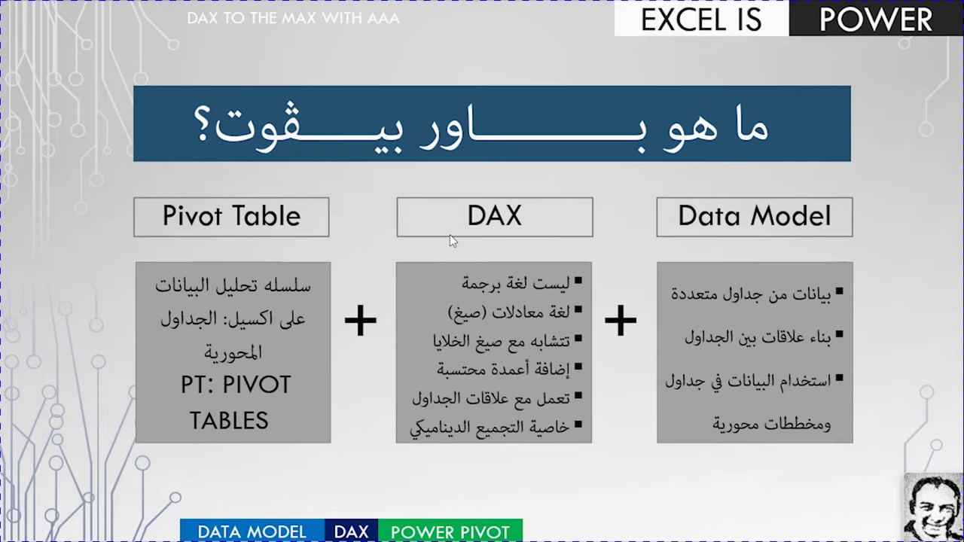
{"action": "left_click", "coordinate": [449, 235]}
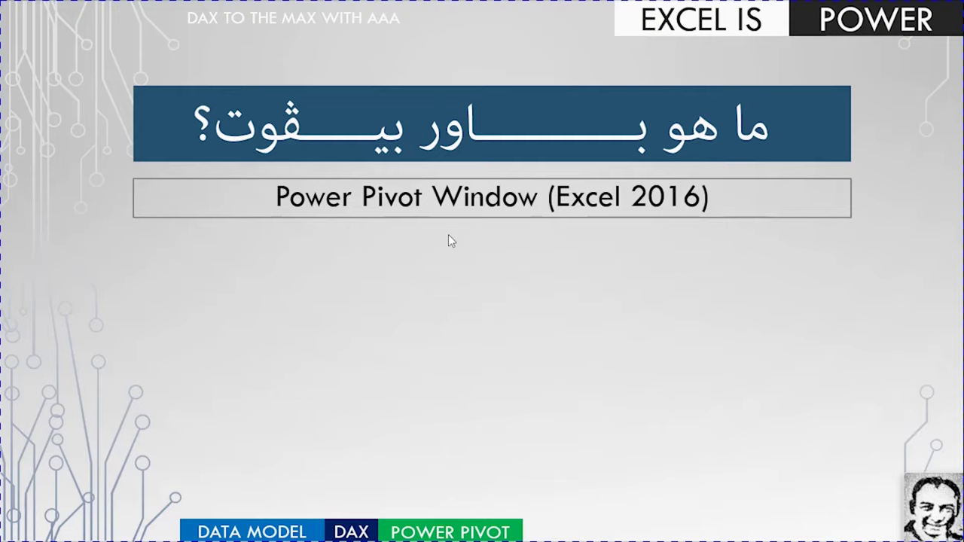
Step: Show the Power Pivot window screenshot and its six bullets, then advance to the uses slide
{"action": "left_click", "coordinate": [449, 239]}
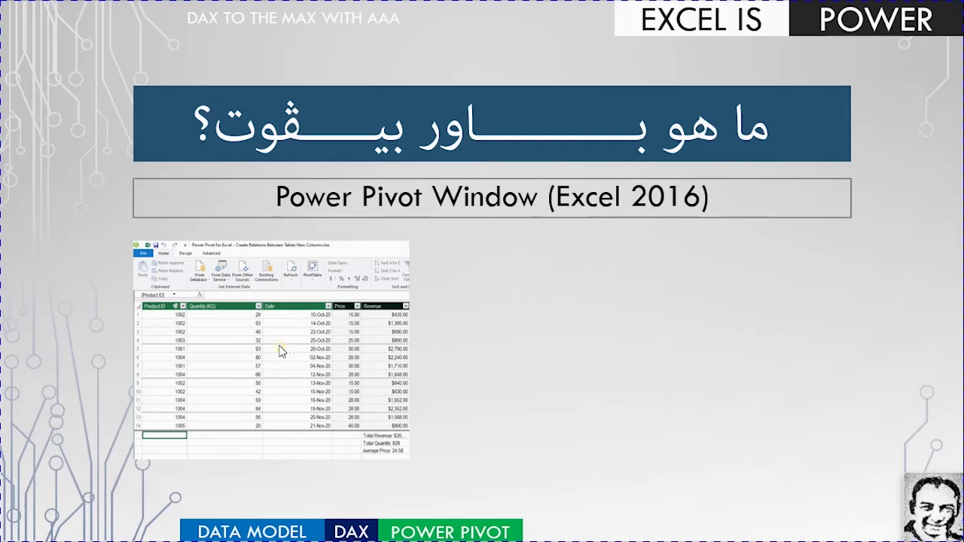
{"action": "left_click", "coordinate": [265, 340]}
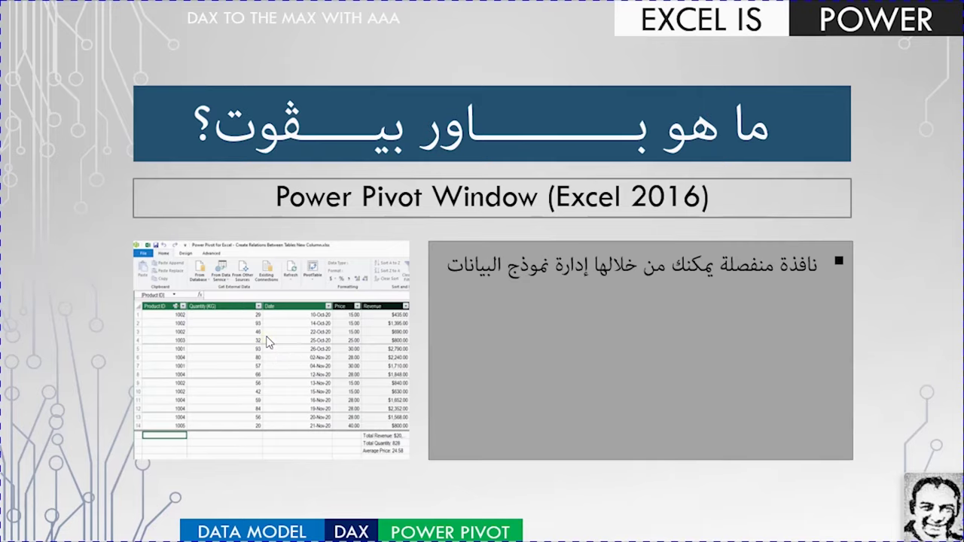
{"action": "left_click", "coordinate": [268, 338]}
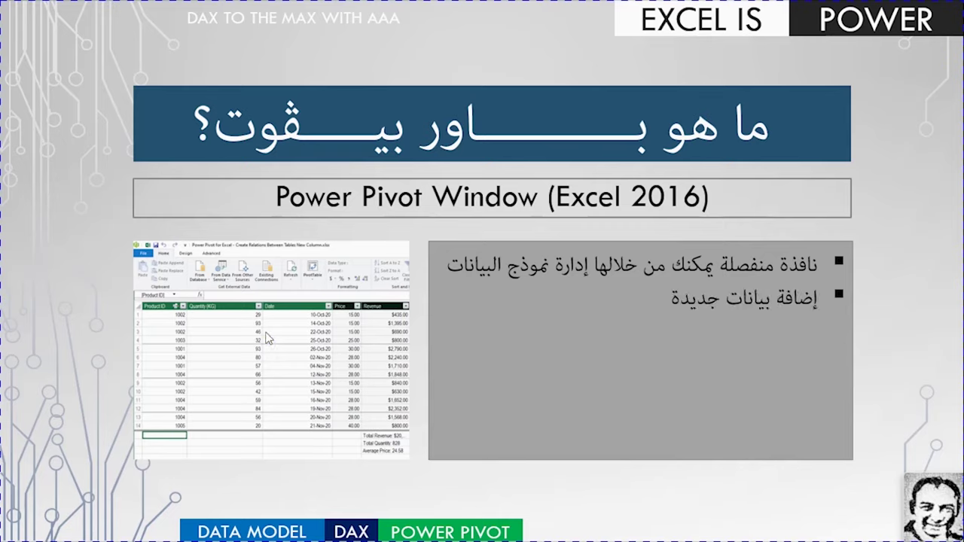
{"action": "left_click", "coordinate": [536, 361]}
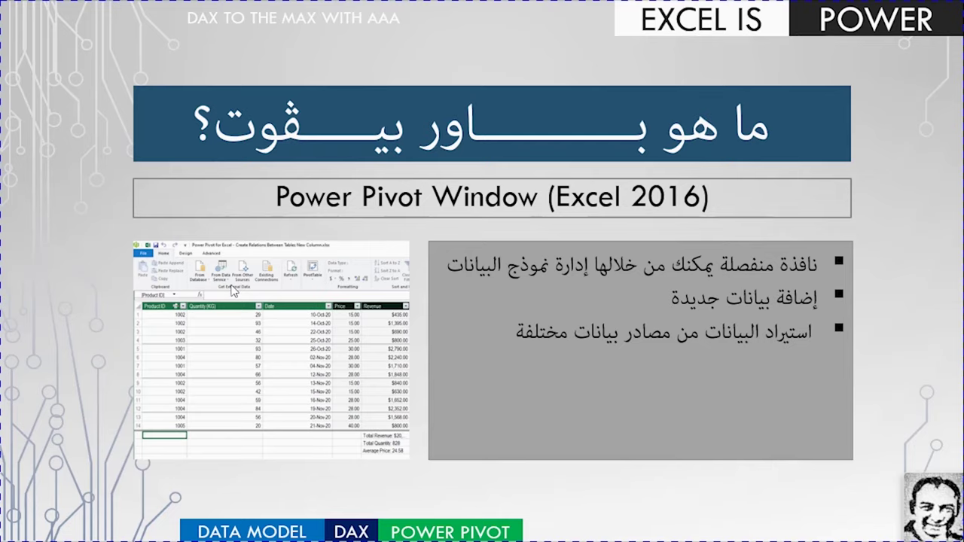
{"action": "left_click", "coordinate": [412, 380]}
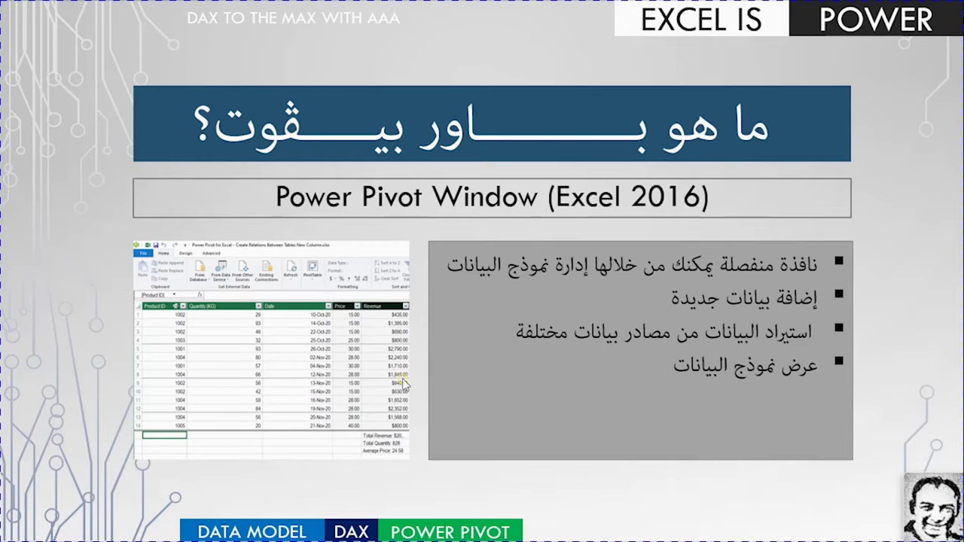
{"action": "left_click", "coordinate": [415, 375]}
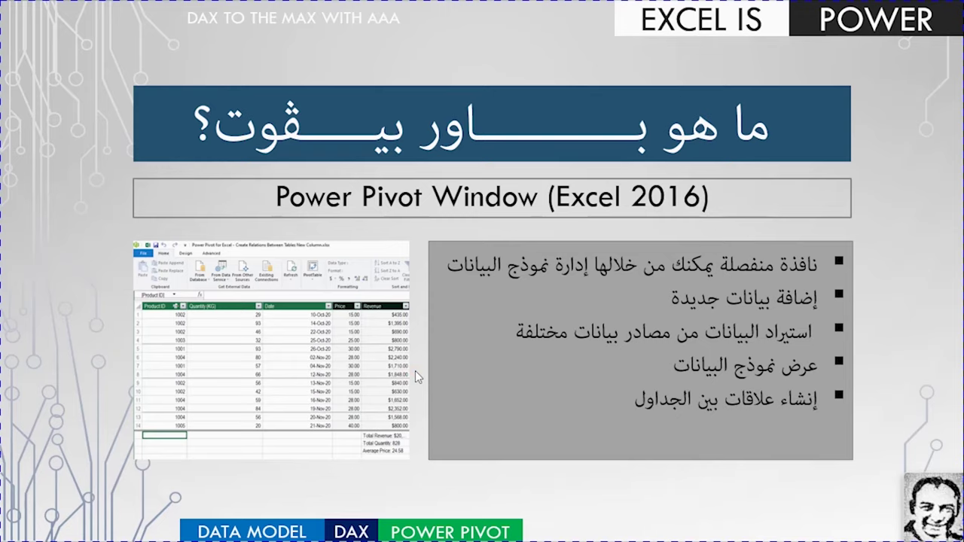
{"action": "left_click", "coordinate": [415, 371]}
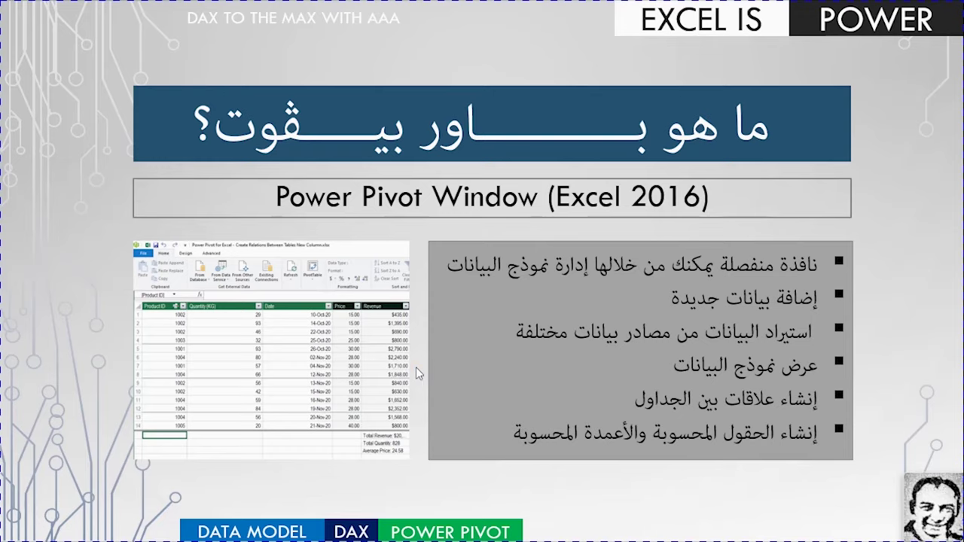
{"action": "left_click", "coordinate": [362, 317]}
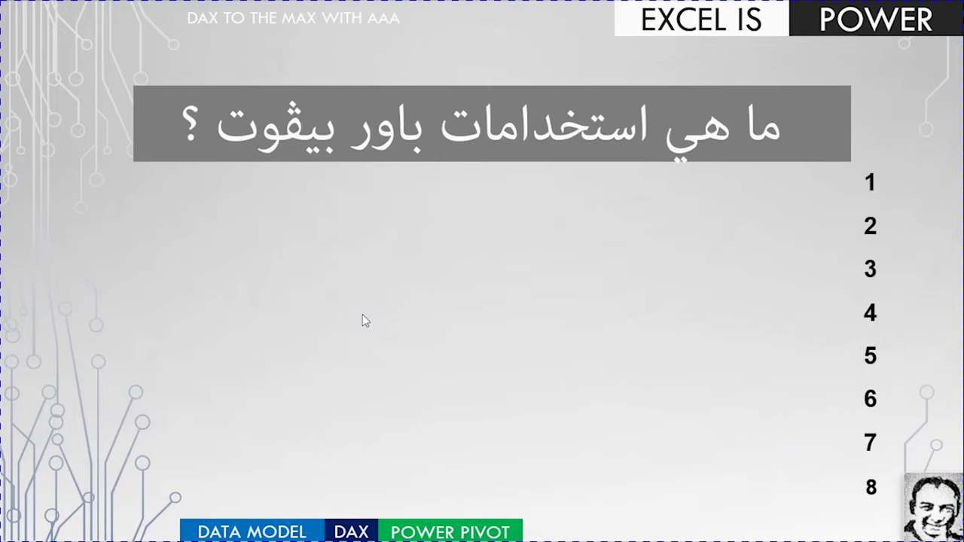
Step: Reveal Power Pivot uses 1–5, from million-row data through external sources to read-only source copies
{"action": "left_click", "coordinate": [363, 315]}
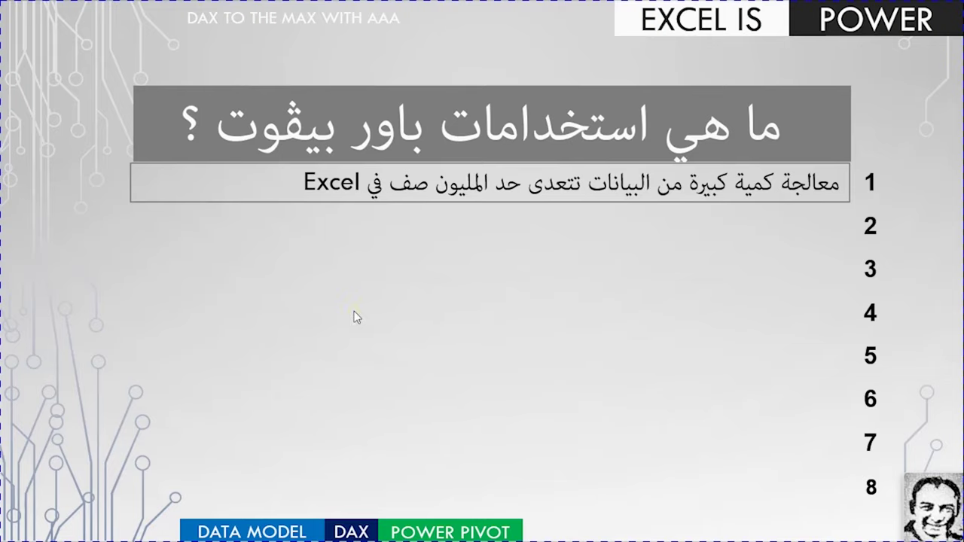
{"action": "left_click", "coordinate": [356, 316]}
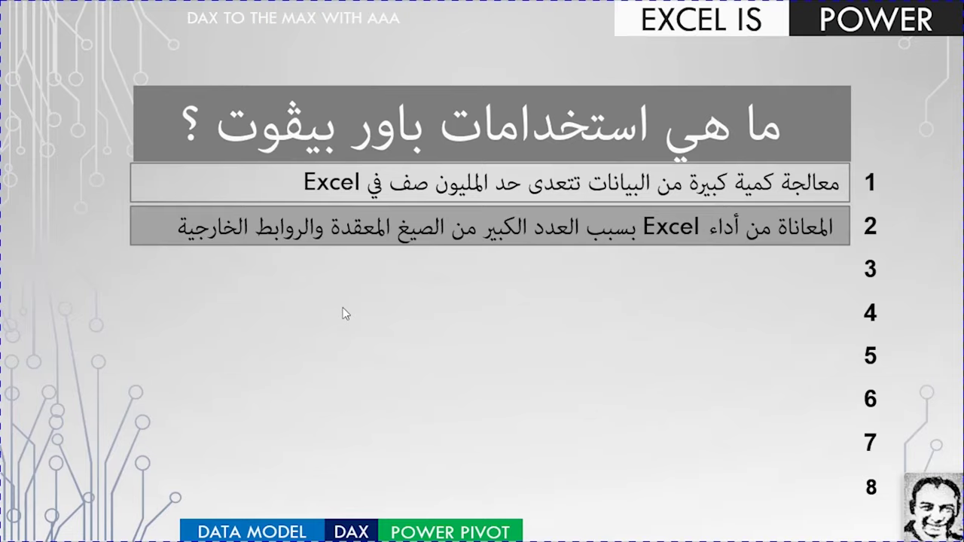
{"action": "left_click", "coordinate": [344, 312]}
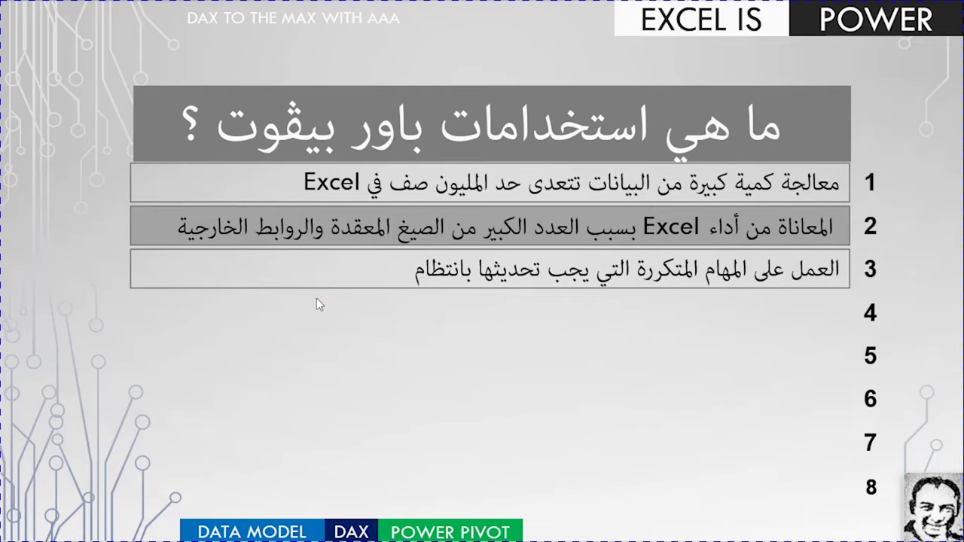
{"action": "left_click", "coordinate": [316, 299]}
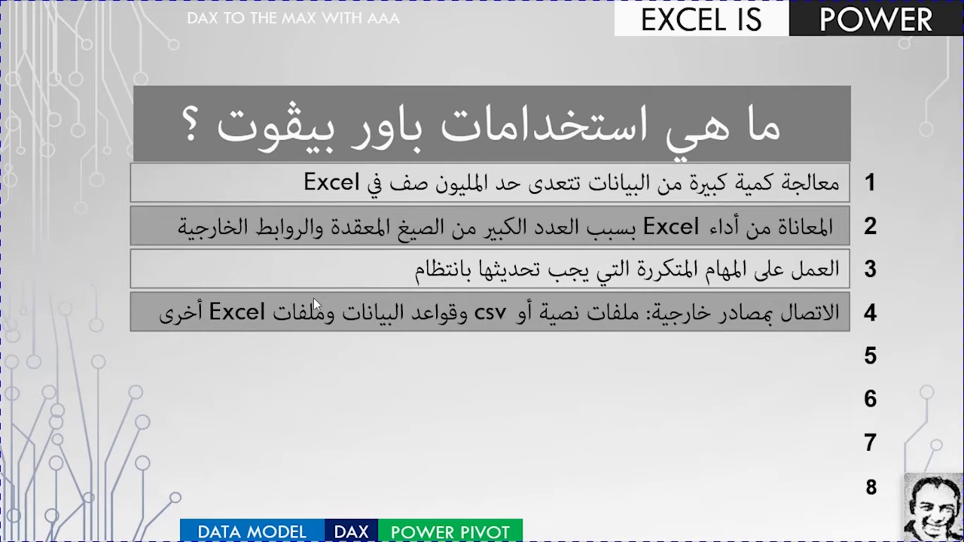
{"action": "left_click", "coordinate": [315, 293]}
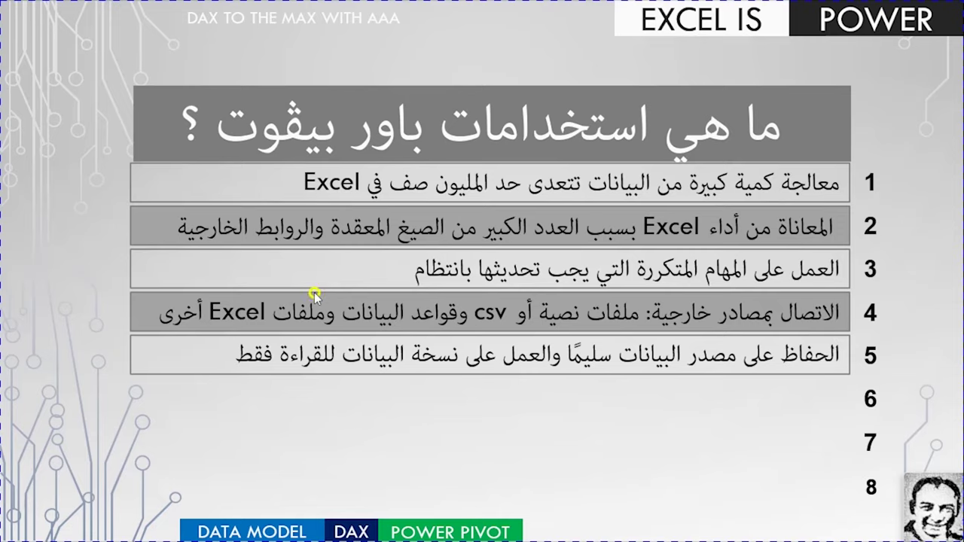
Step: Reveal uses 6 and 7: DAX time intelligence functions and reusing DAX formulas with formatting
{"action": "left_click", "coordinate": [313, 283]}
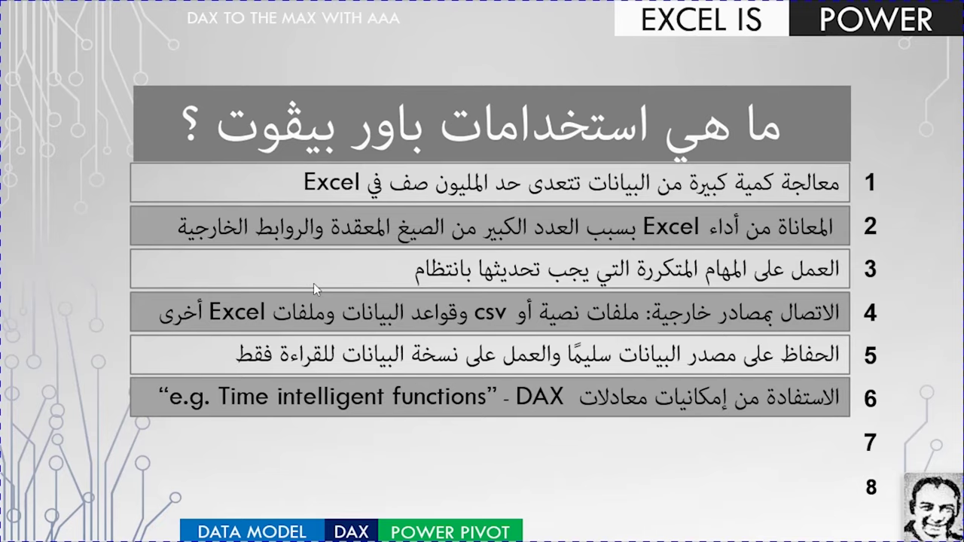
{"action": "left_click", "coordinate": [313, 283]}
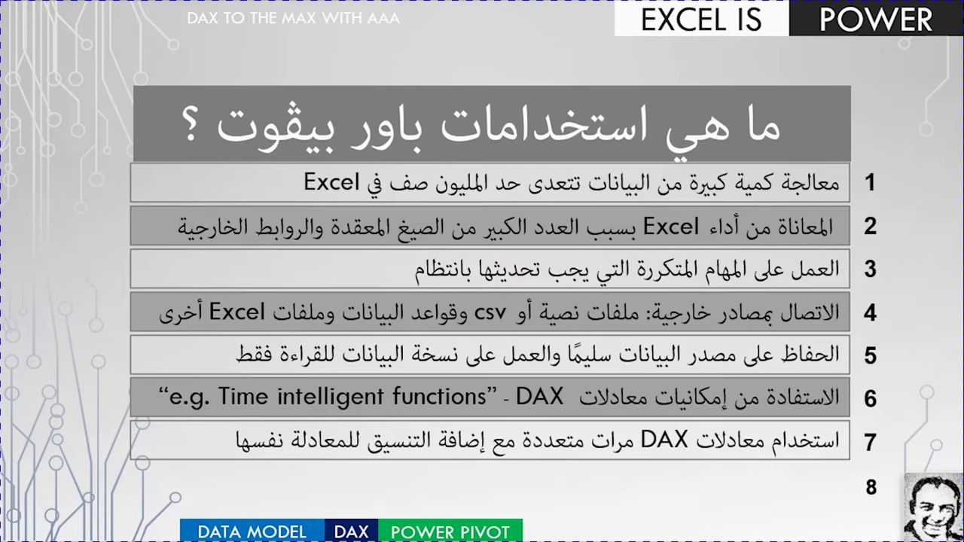
Step: Reveal the eighth use, about the Data Model in Power BI
{"action": "key", "text": "Right"}
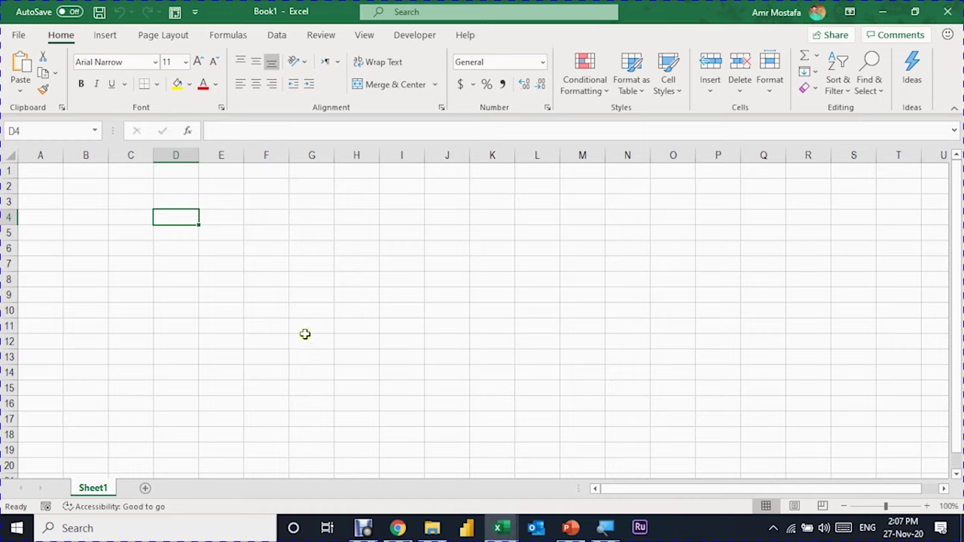
{"action": "left_click", "coordinate": [12, 35]}
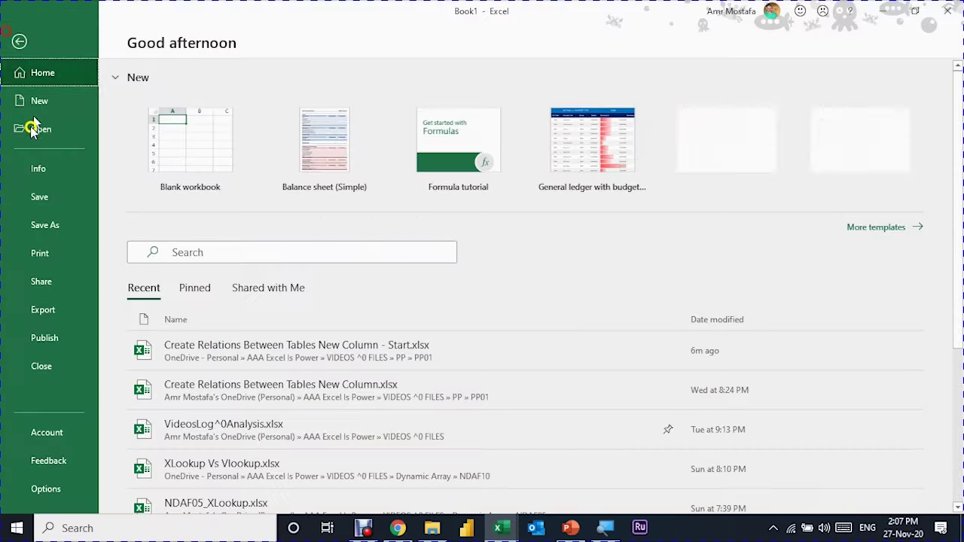
{"action": "left_click", "coordinate": [34, 491]}
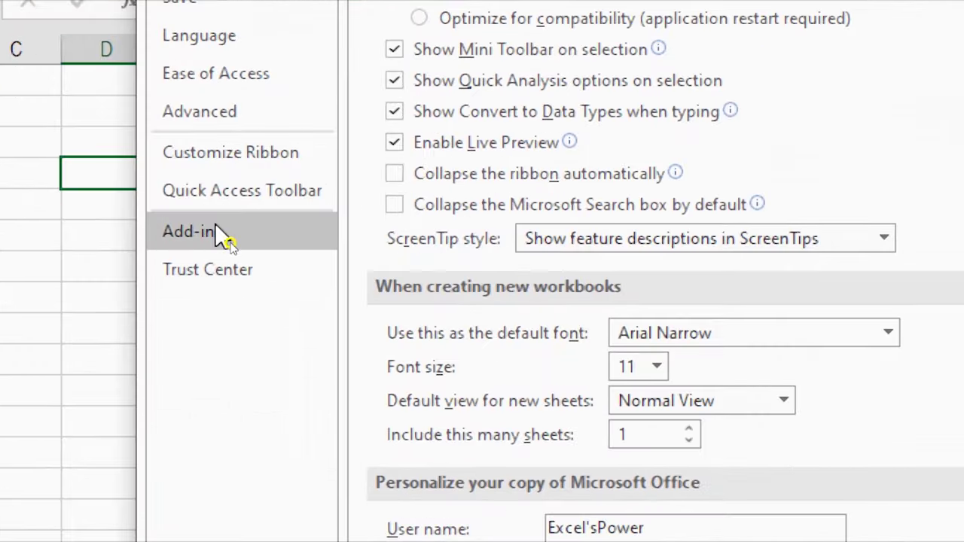
{"action": "left_click", "coordinate": [229, 246]}
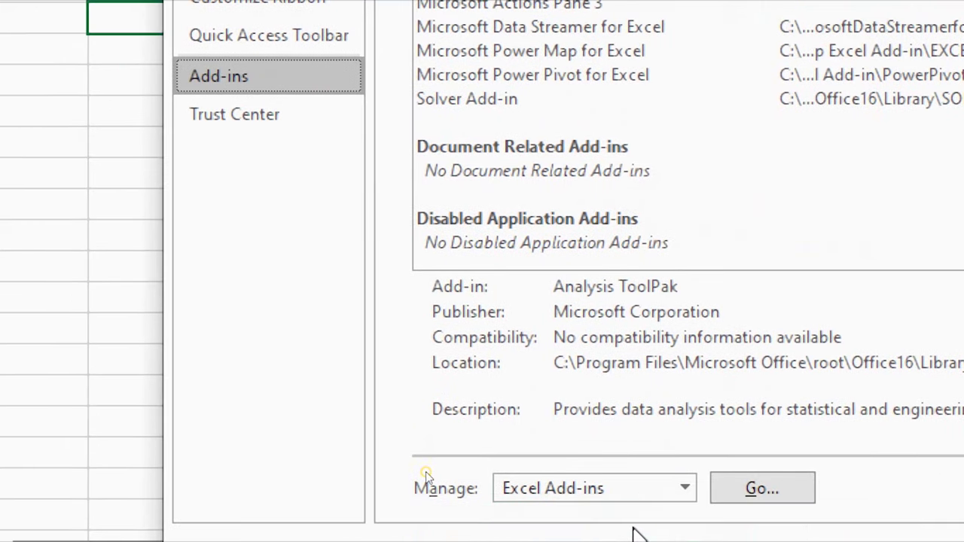
{"action": "left_click", "coordinate": [684, 488]}
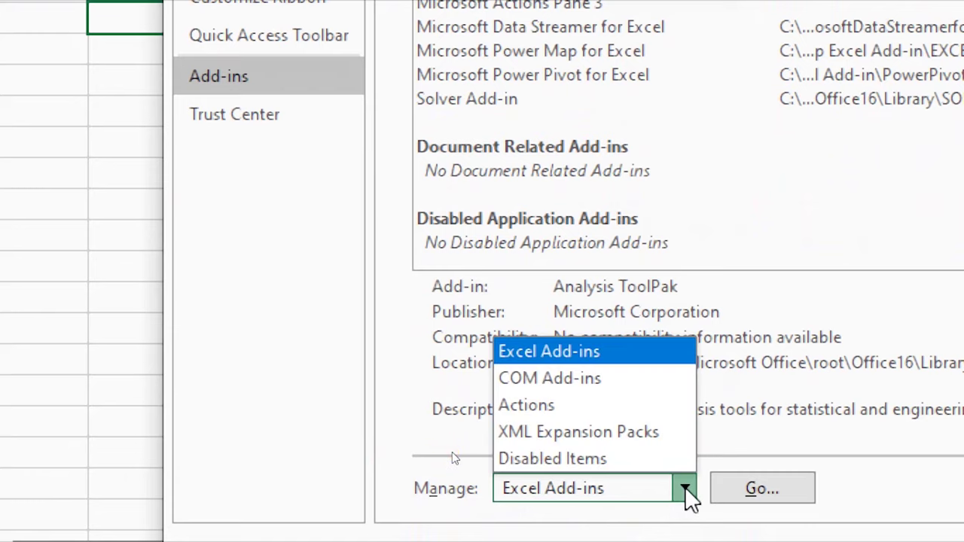
{"action": "left_click", "coordinate": [642, 379]}
{"action": "left_click", "coordinate": [744, 494]}
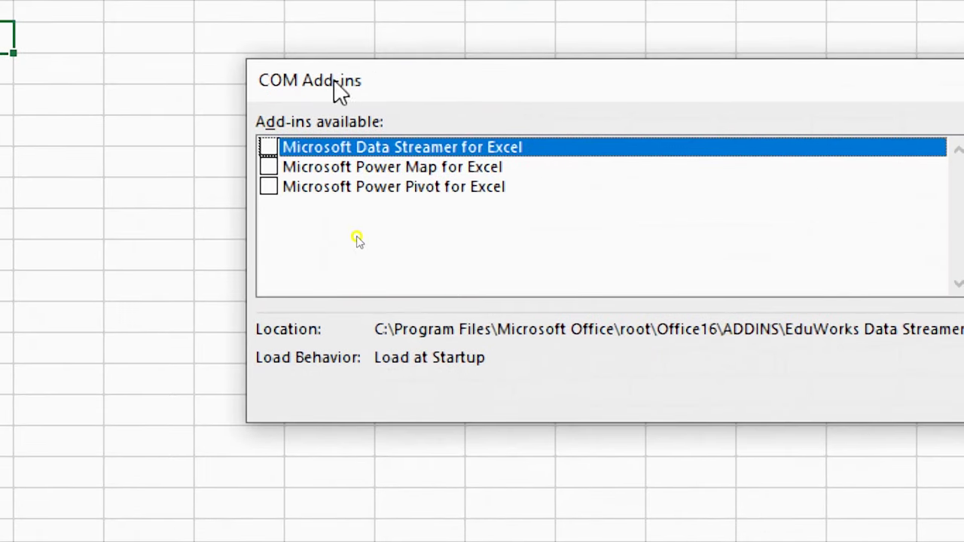
{"action": "left_click", "coordinate": [269, 187]}
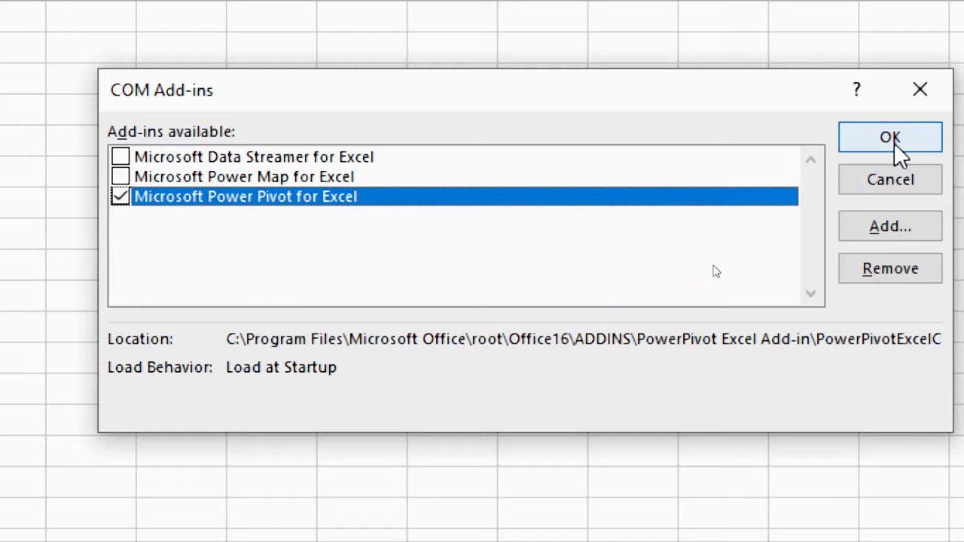
{"action": "left_click", "coordinate": [896, 182]}
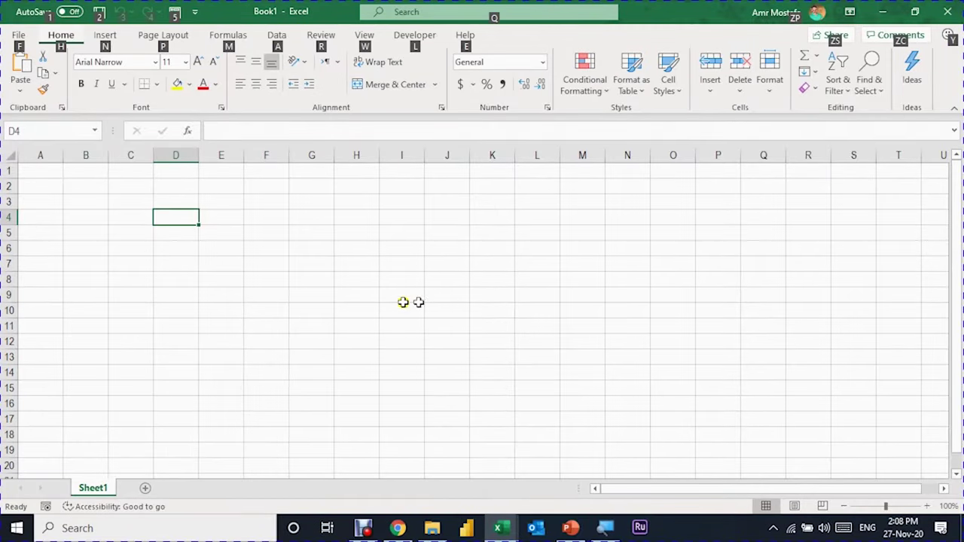
Step: Open the Power Pivot window from the Data tab and enable the Data Analysis add-ins
{"action": "left_click", "coordinate": [374, 277]}
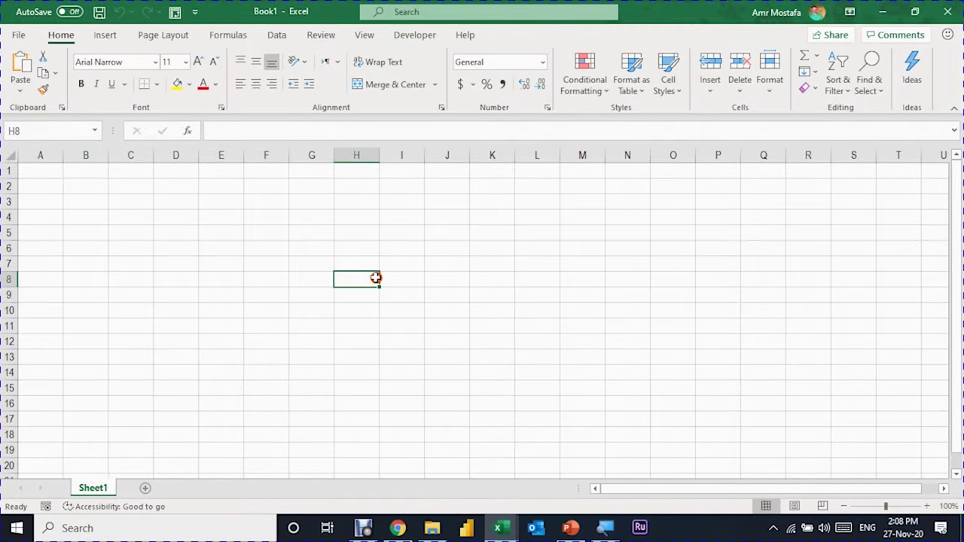
{"action": "left_click", "coordinate": [279, 37]}
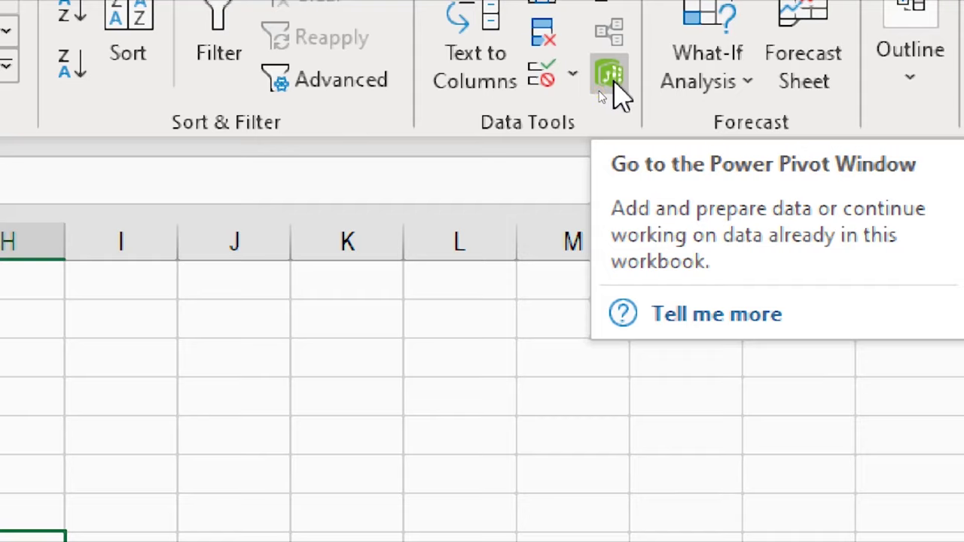
{"action": "left_click", "coordinate": [614, 81]}
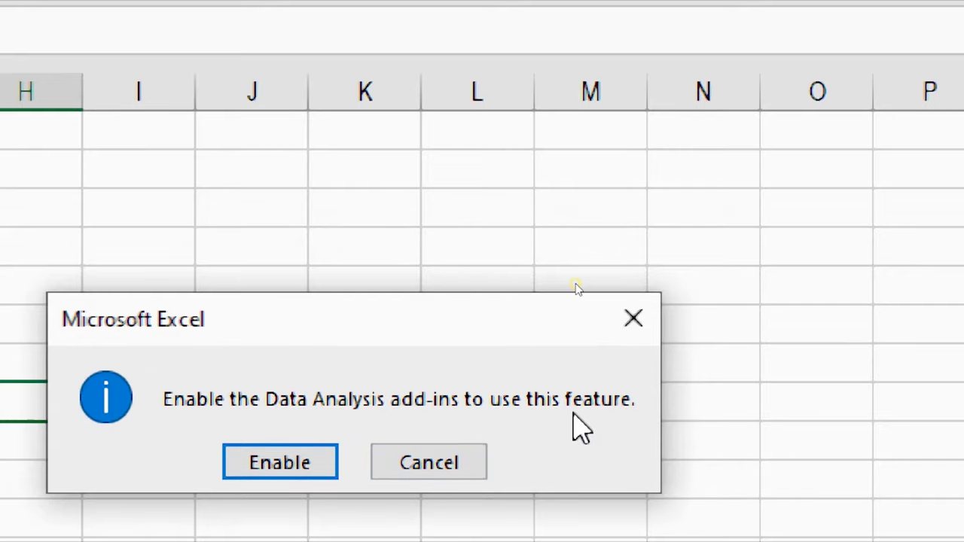
{"action": "left_click", "coordinate": [279, 467]}
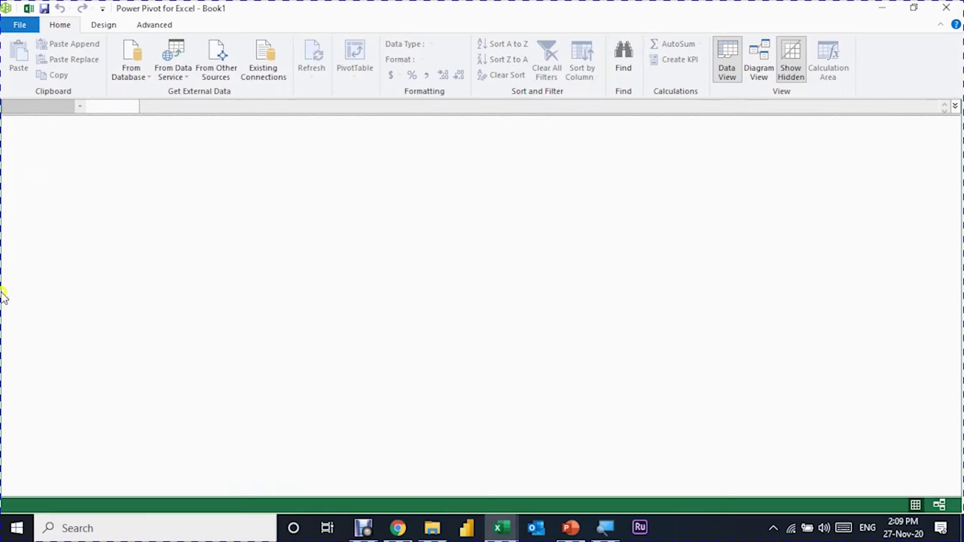
Step: Switch between Book1 and the Power Pivot window via the taskbar, then close Power Pivot
{"action": "left_click", "coordinate": [507, 532]}
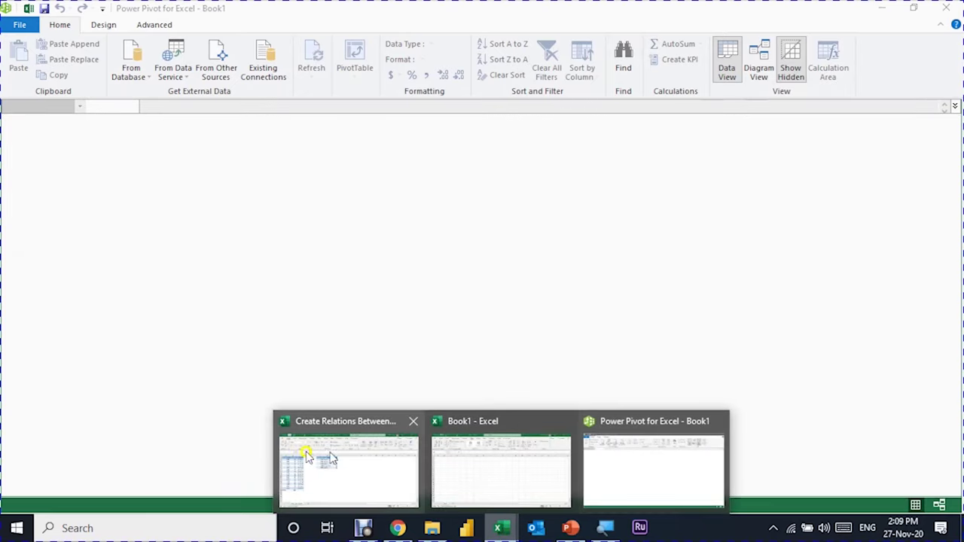
{"action": "mouse_move", "coordinate": [320, 462]}
{"action": "mouse_move", "coordinate": [476, 462]}
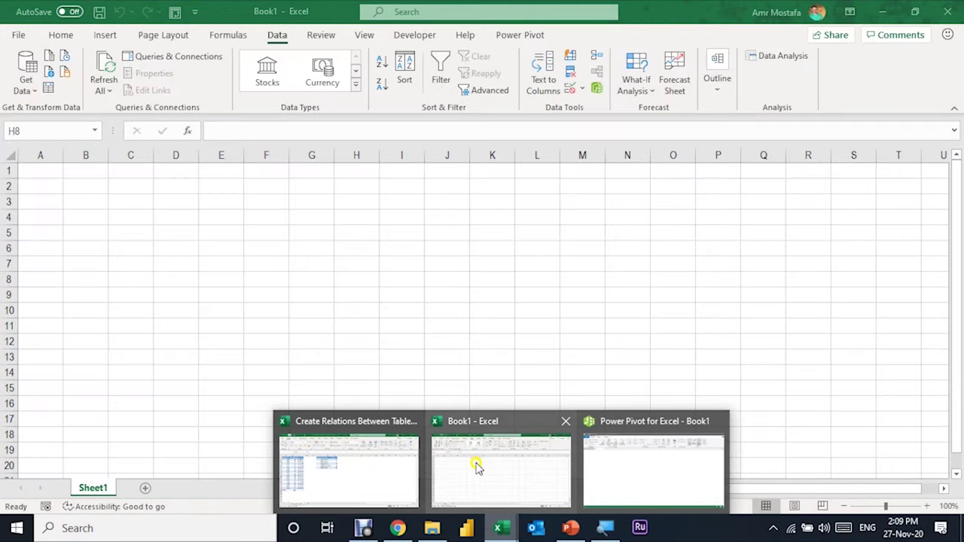
{"action": "left_click", "coordinate": [503, 464]}
{"action": "left_click", "coordinate": [636, 476]}
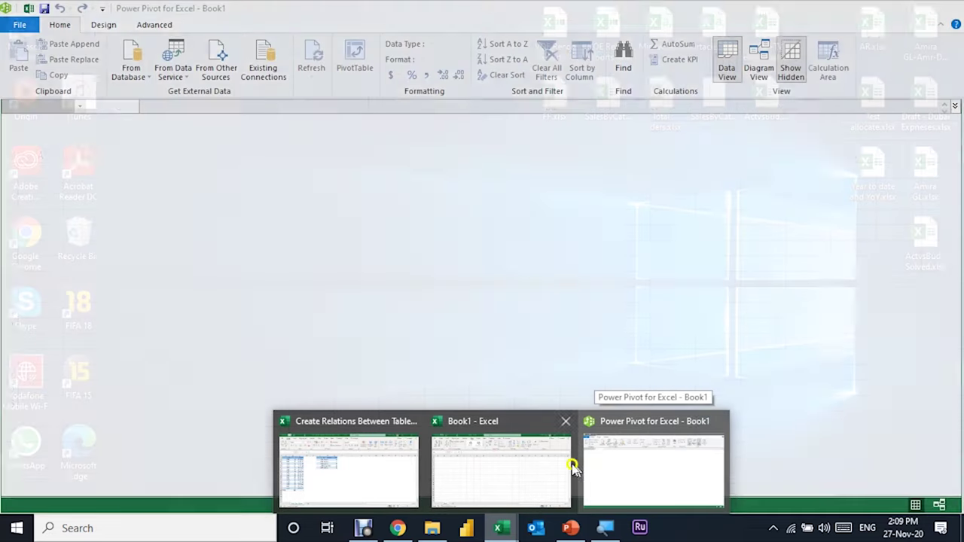
{"action": "left_click", "coordinate": [512, 463]}
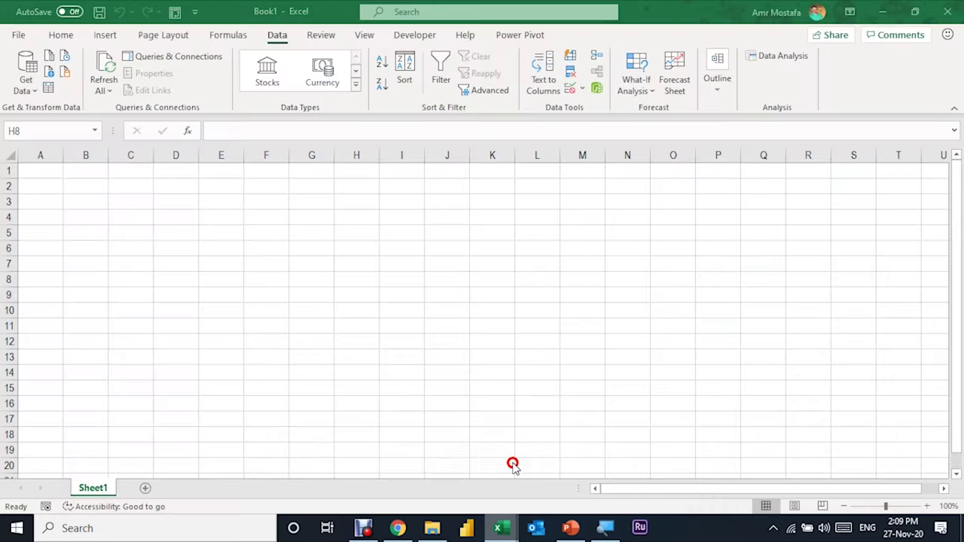
{"action": "left_click", "coordinate": [288, 297]}
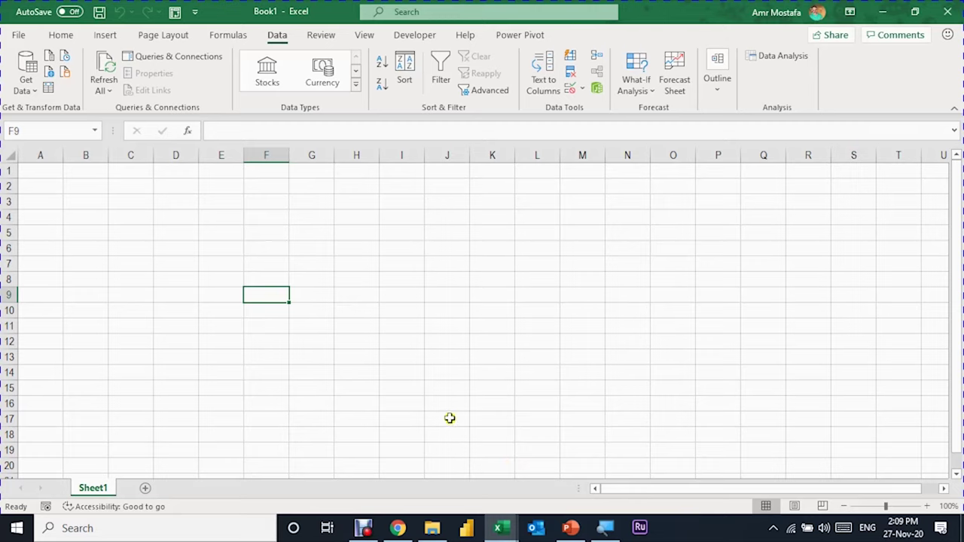
{"action": "left_click", "coordinate": [497, 527]}
{"action": "left_click", "coordinate": [656, 469]}
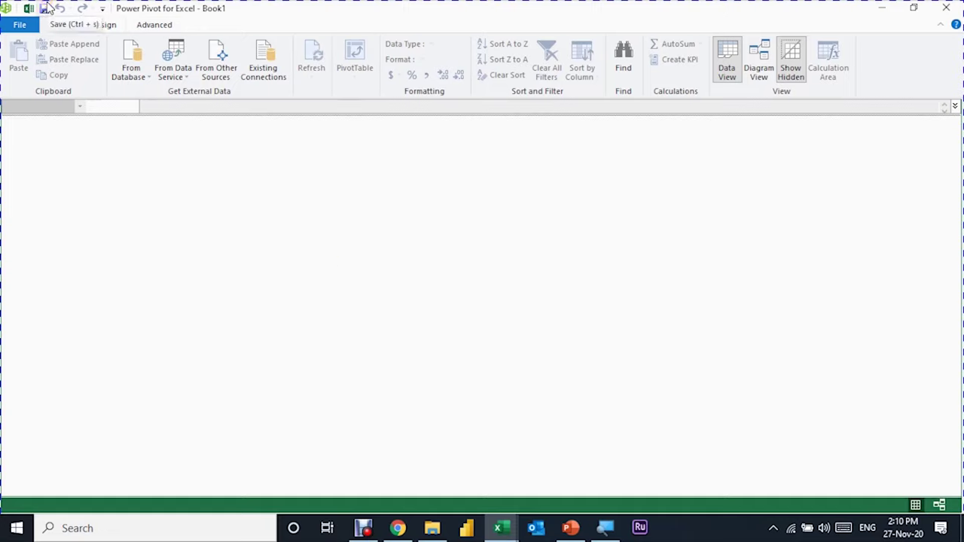
{"action": "left_click", "coordinate": [946, 7]}
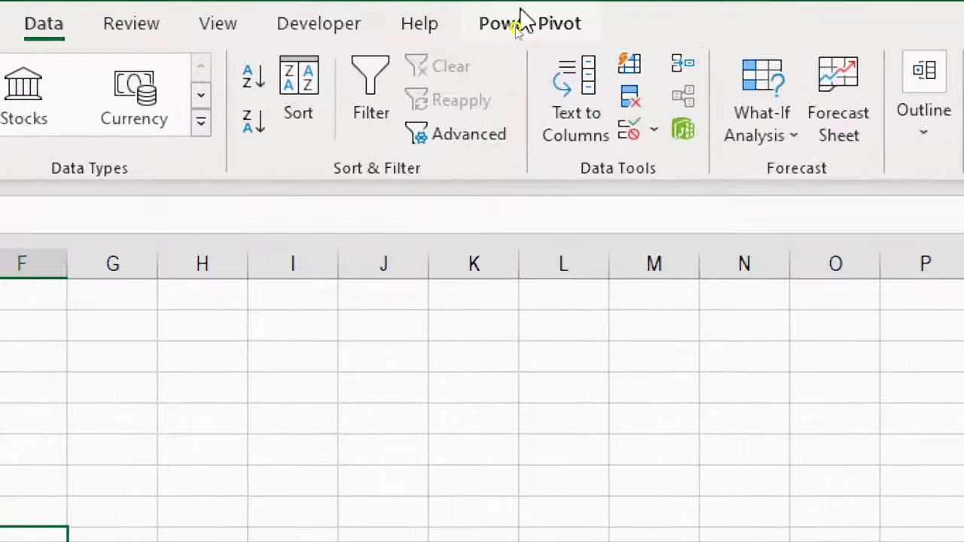
Step: Show the Power Pivot and Data ribbon commands in the Create Relations Between Tables New Column workbook
{"action": "left_click", "coordinate": [518, 36]}
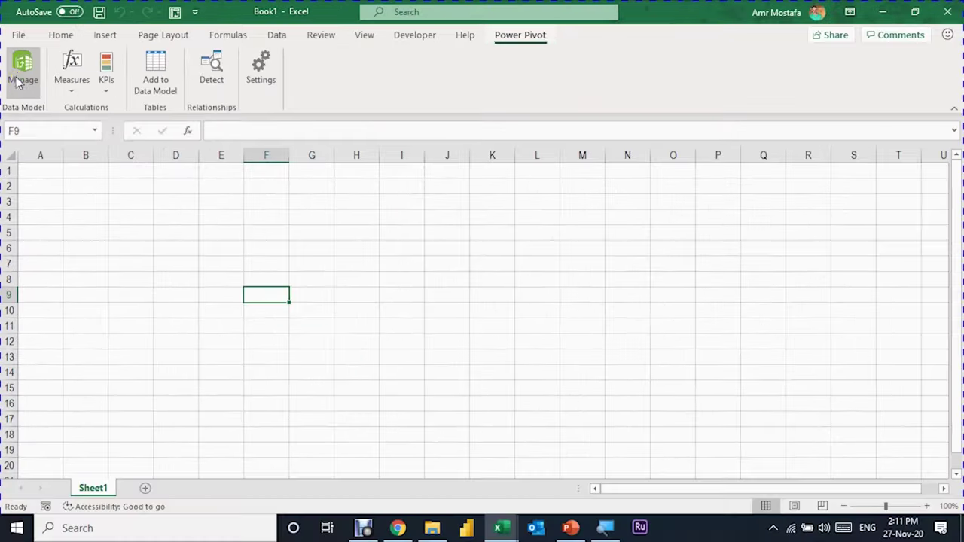
{"action": "key", "text": "alt"}
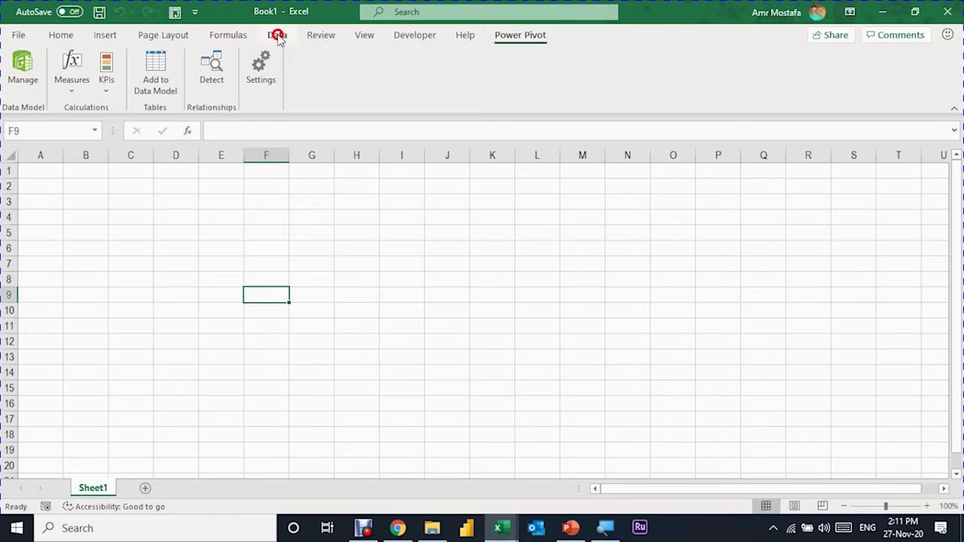
{"action": "left_click", "coordinate": [277, 37]}
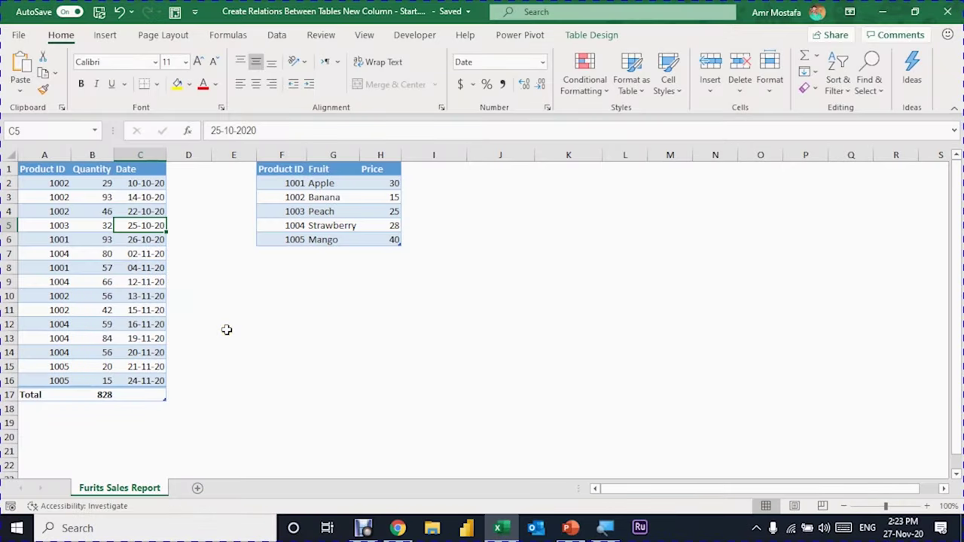
{"action": "key", "text": "Left"}
{"action": "key", "text": "Down"}
{"action": "key", "text": "Down"}
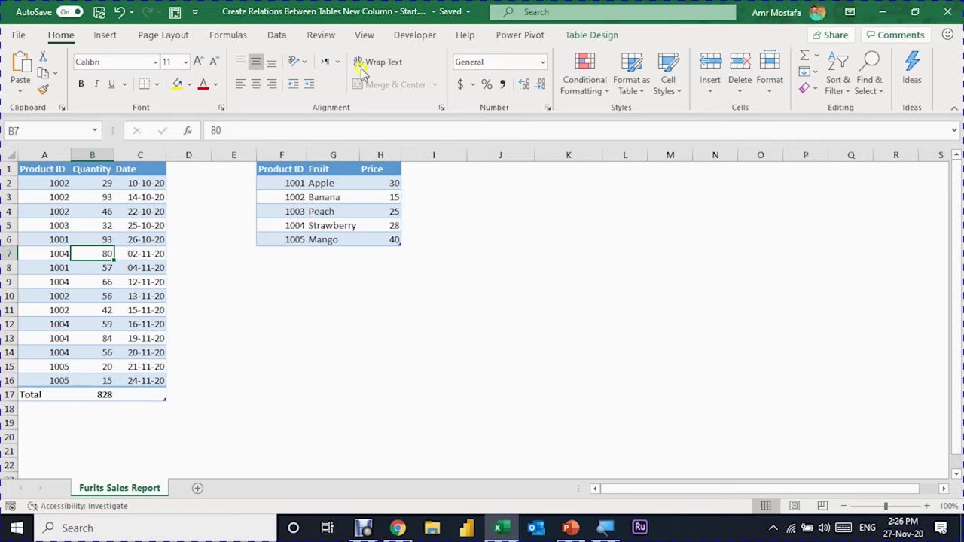
Step: From Data > Relationships, start a new relationship in the empty Manage Relationships list
{"action": "left_click", "coordinate": [274, 38]}
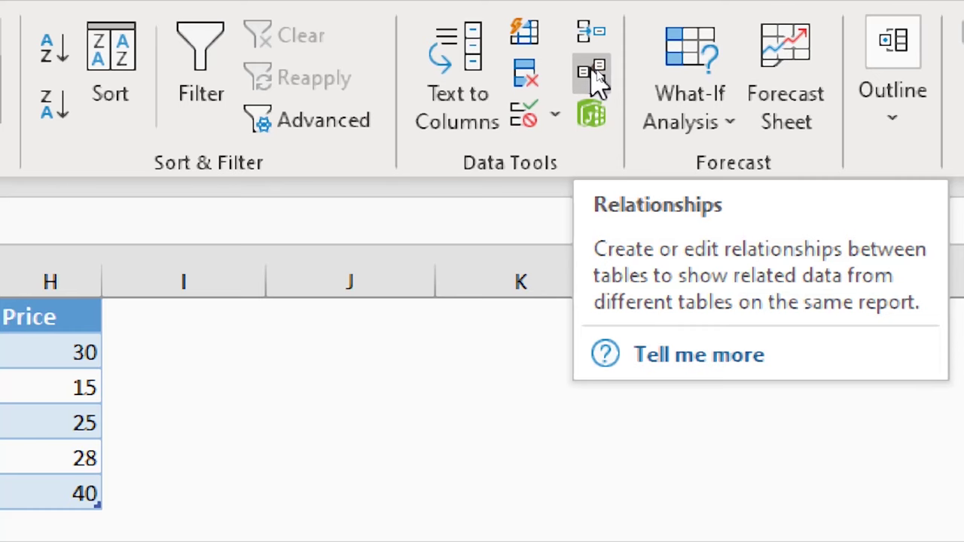
{"action": "left_click", "coordinate": [593, 75]}
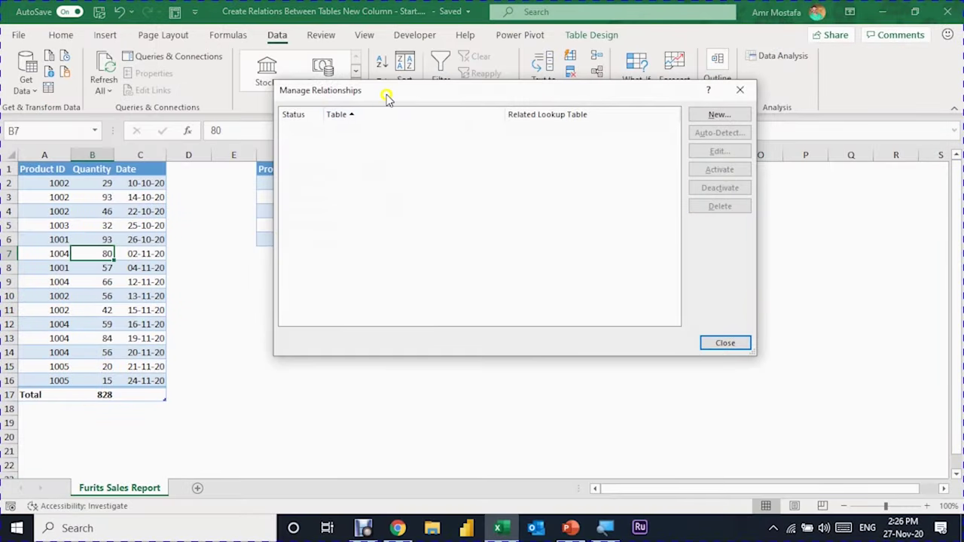
{"action": "mouse_move", "coordinate": [377, 88]}
{"action": "left_mouse_down"}
{"action": "mouse_move", "coordinate": [475, 187]}
{"action": "mouse_move", "coordinate": [516, 162]}
{"action": "mouse_move", "coordinate": [527, 256]}
{"action": "left_mouse_up"}
{"action": "left_click", "coordinate": [860, 188]}
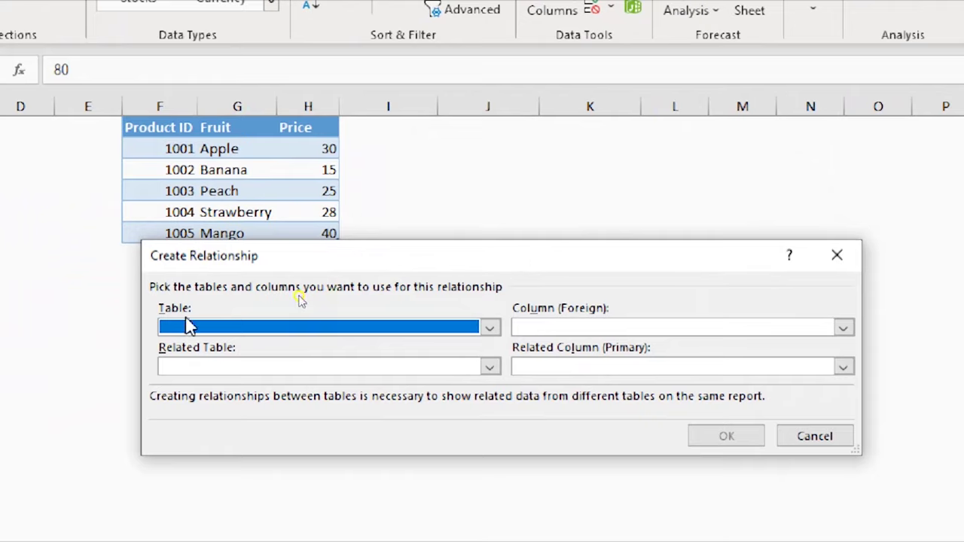
Step: Link SalesT's Product ID to Price_KG's Product ID, then close Manage Relationships
{"action": "left_click", "coordinate": [376, 332]}
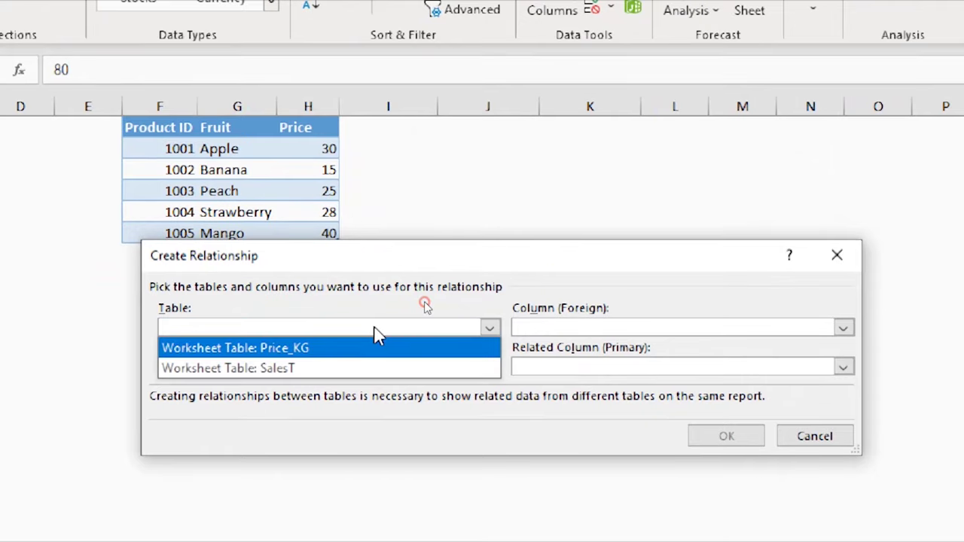
{"action": "left_click", "coordinate": [354, 374]}
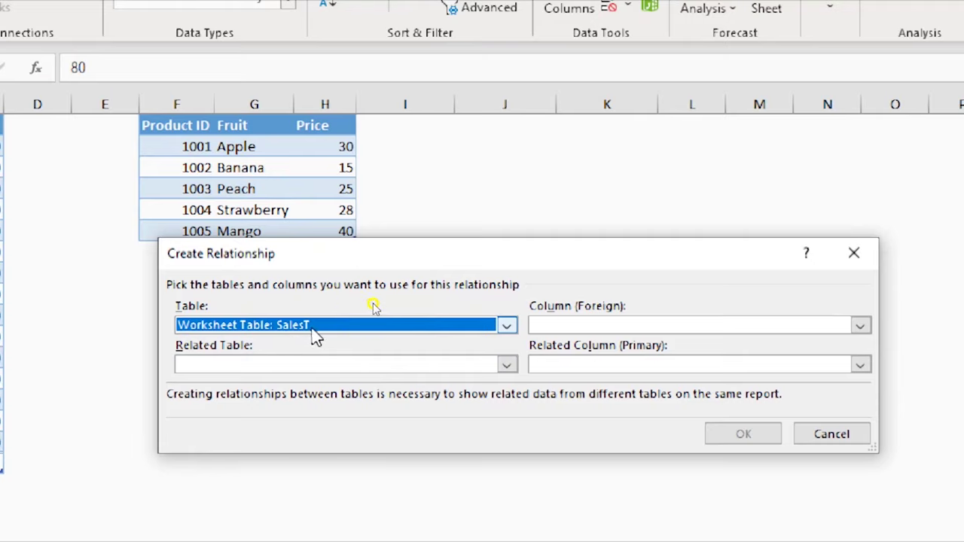
{"action": "left_click", "coordinate": [570, 320]}
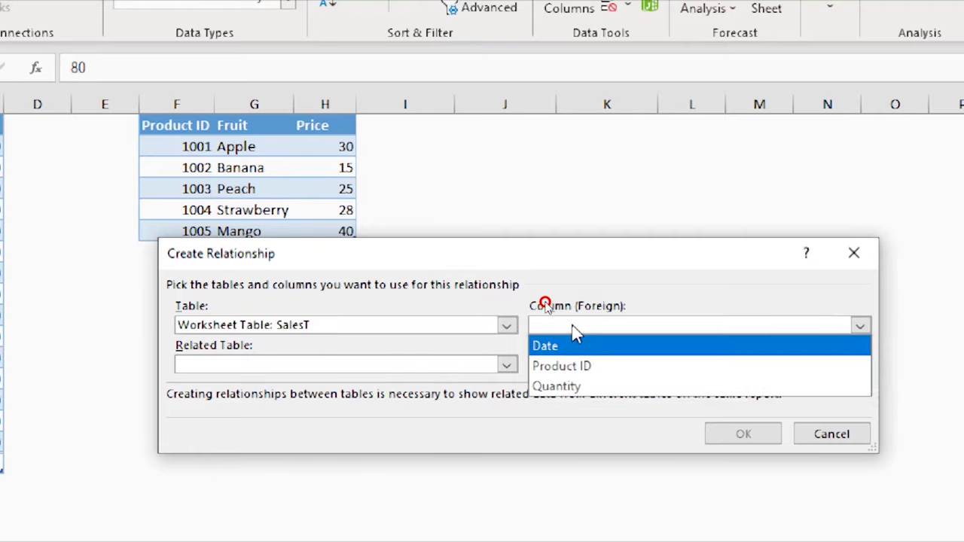
{"action": "left_click", "coordinate": [568, 370]}
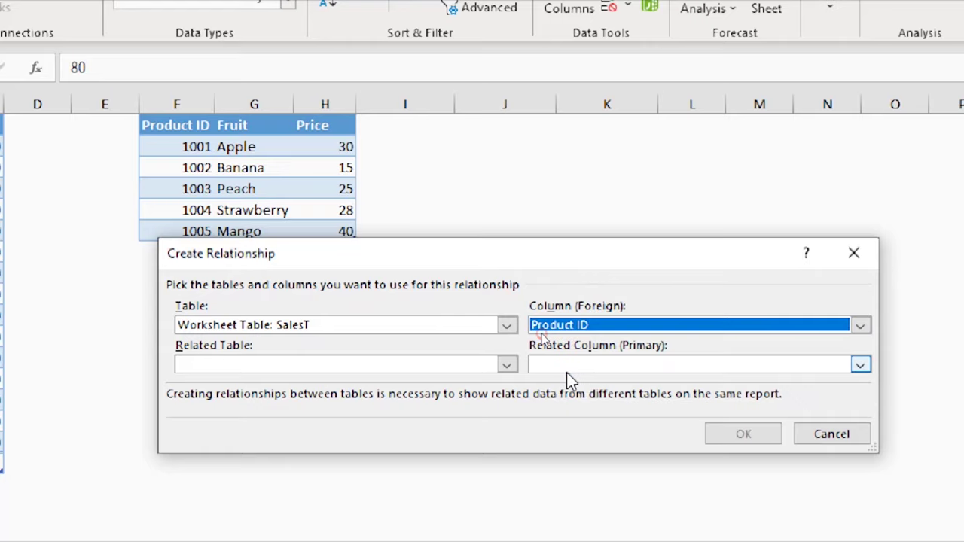
{"action": "left_click", "coordinate": [224, 364]}
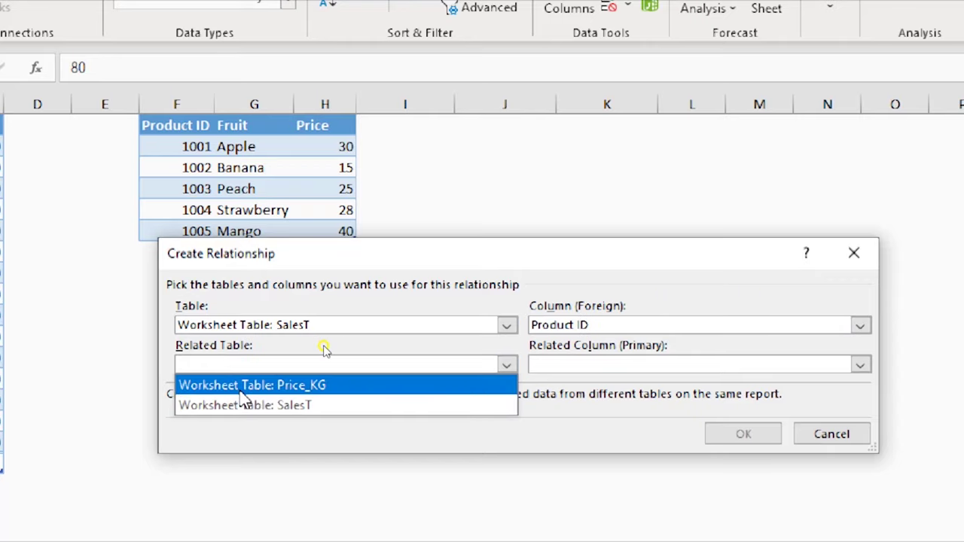
{"action": "left_click", "coordinate": [324, 348]}
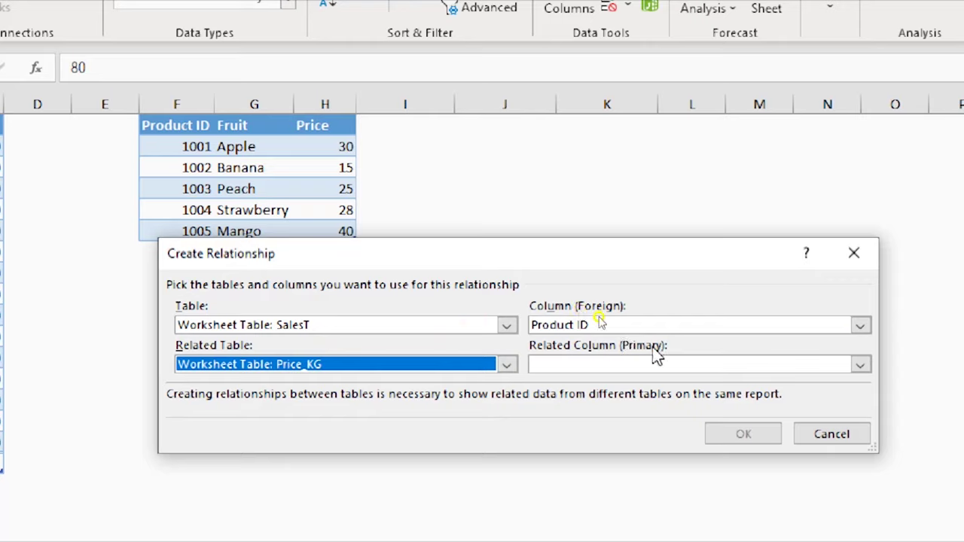
{"action": "left_click", "coordinate": [581, 365]}
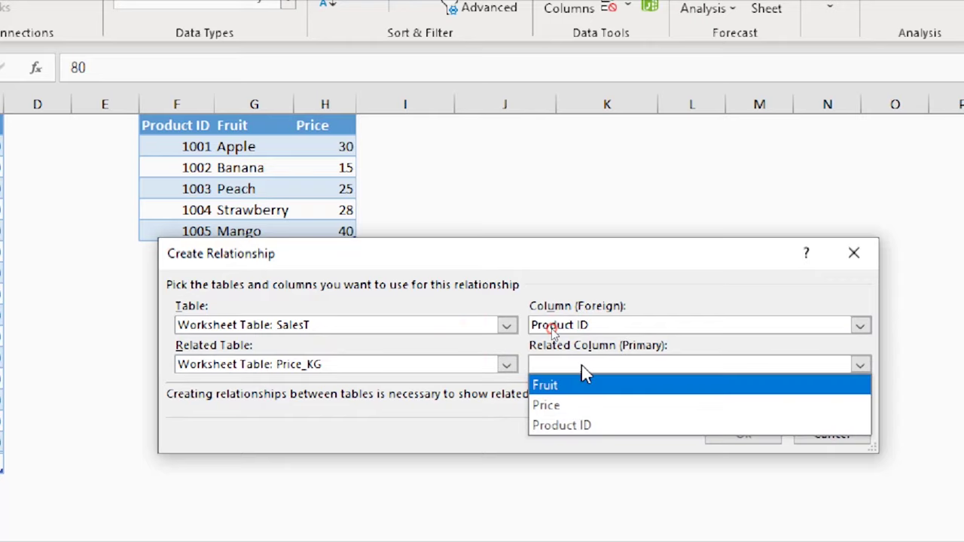
{"action": "left_click", "coordinate": [589, 426]}
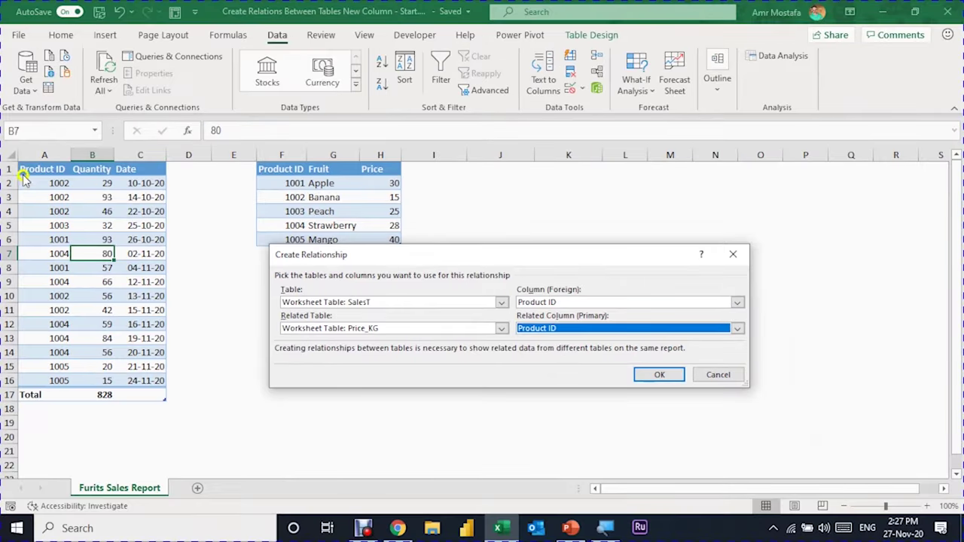
{"action": "left_click", "coordinate": [641, 374]}
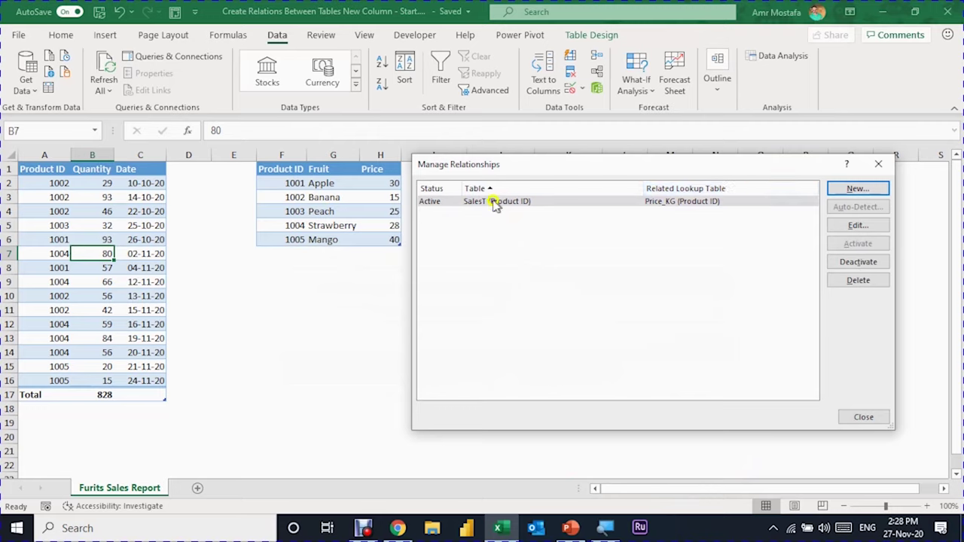
{"action": "left_click", "coordinate": [862, 418]}
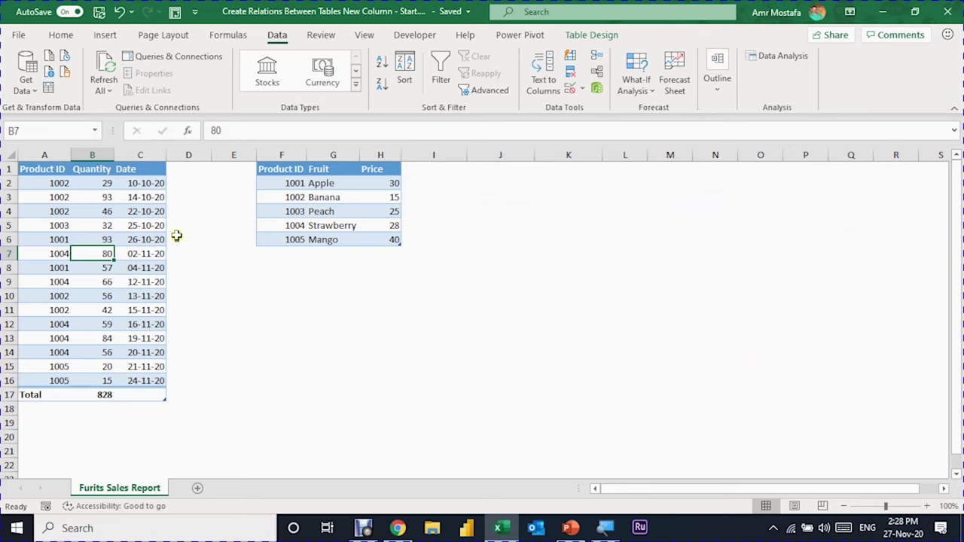
Step: Select F11 and start an Insert > PivotTable from the workbook's Data Model on this sheet
{"action": "left_click", "coordinate": [279, 303]}
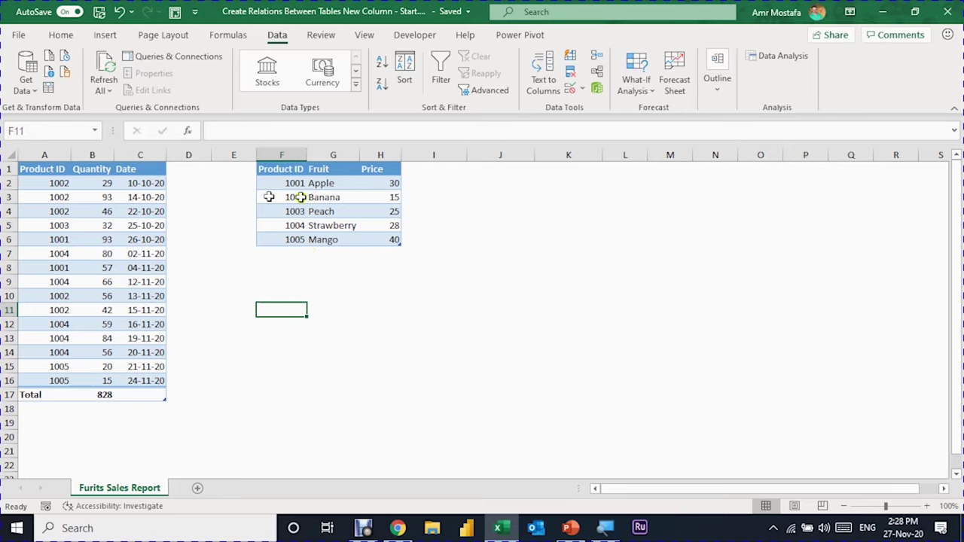
{"action": "left_click", "coordinate": [104, 34]}
{"action": "left_click", "coordinate": [14, 80]}
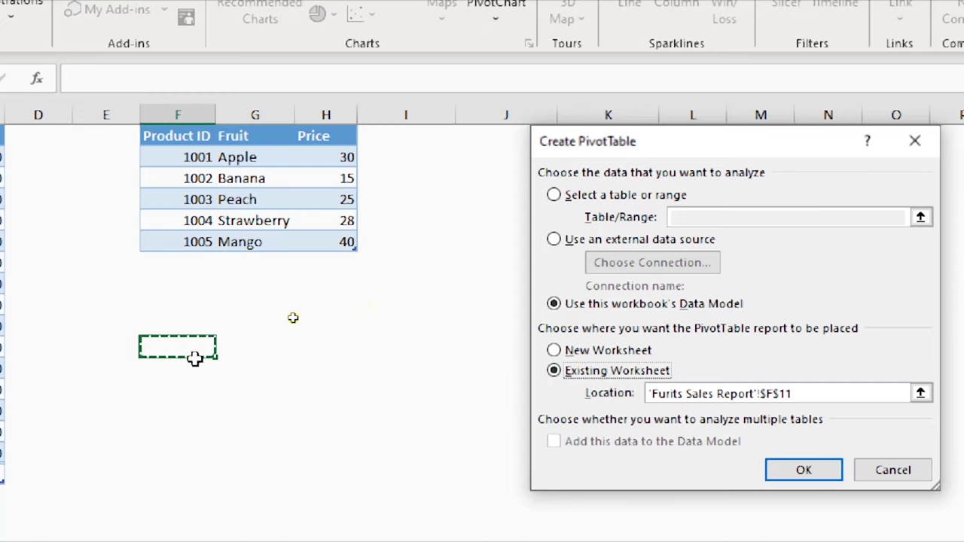
Step: Create the Data Model PivotTable at F11 and expand SalesT and Price_KG in the field list
{"action": "left_click", "coordinate": [796, 471]}
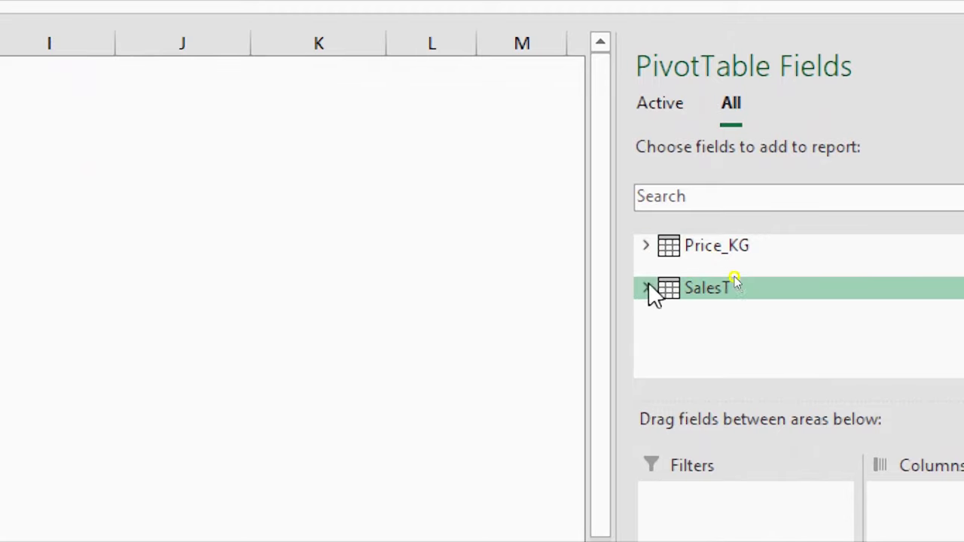
{"action": "left_click", "coordinate": [650, 290]}
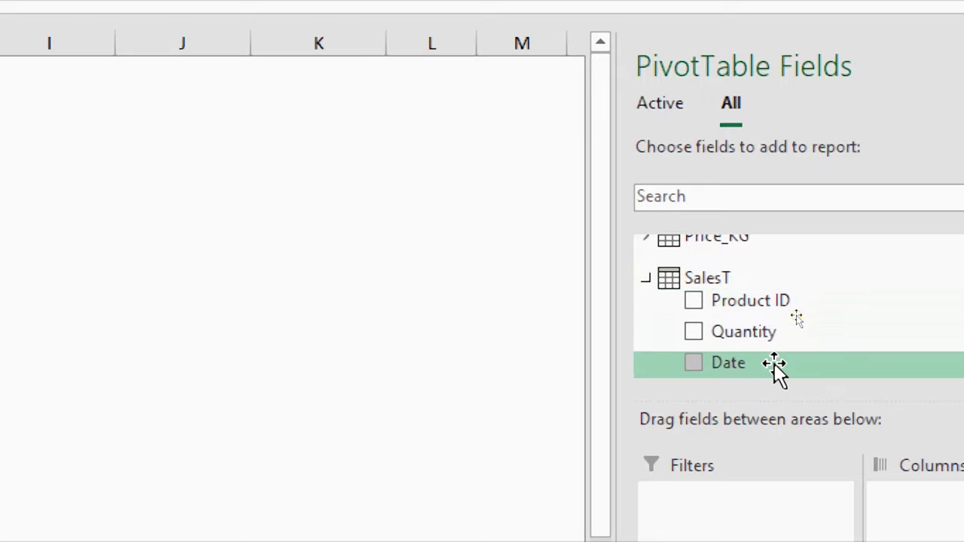
{"action": "scroll", "coordinate": [776, 366], "scroll_direction": "up", "scroll_amount": 1}
{"action": "left_click", "coordinate": [646, 247]}
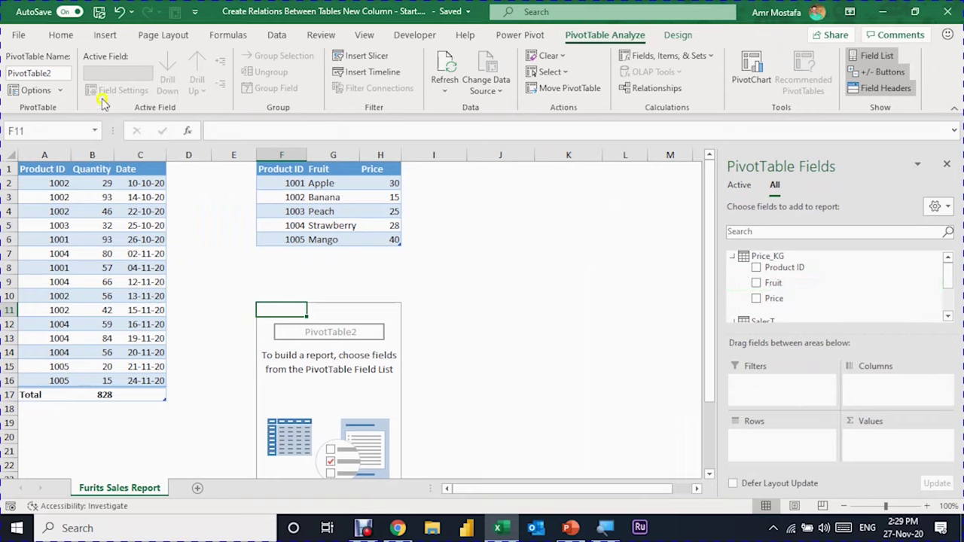
Step: Rename the PivotTable to Sales Report
{"action": "left_click", "coordinate": [47, 73]}
{"action": "type", "text": "Sales Report"}
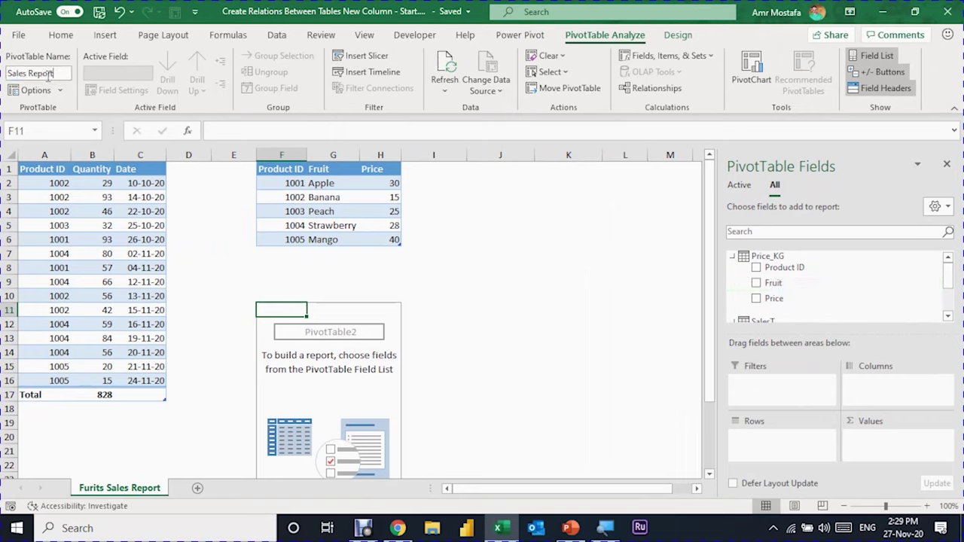
{"action": "key", "text": "Return"}
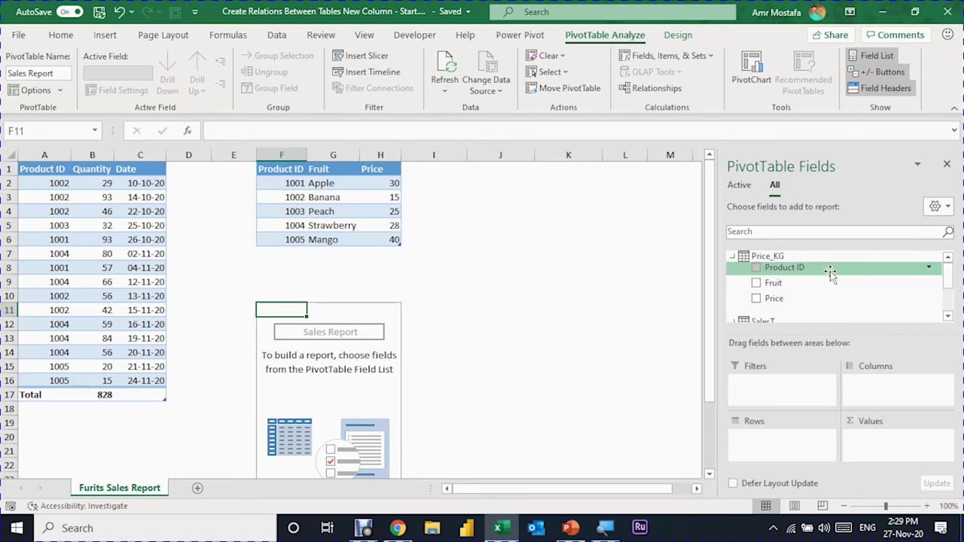
Step: Put Fruit in Rows and sum Quantity in Values, giving a grand total of 828
{"action": "left_click_drag", "start_coordinate": [828, 283], "coordinate": [809, 444]}
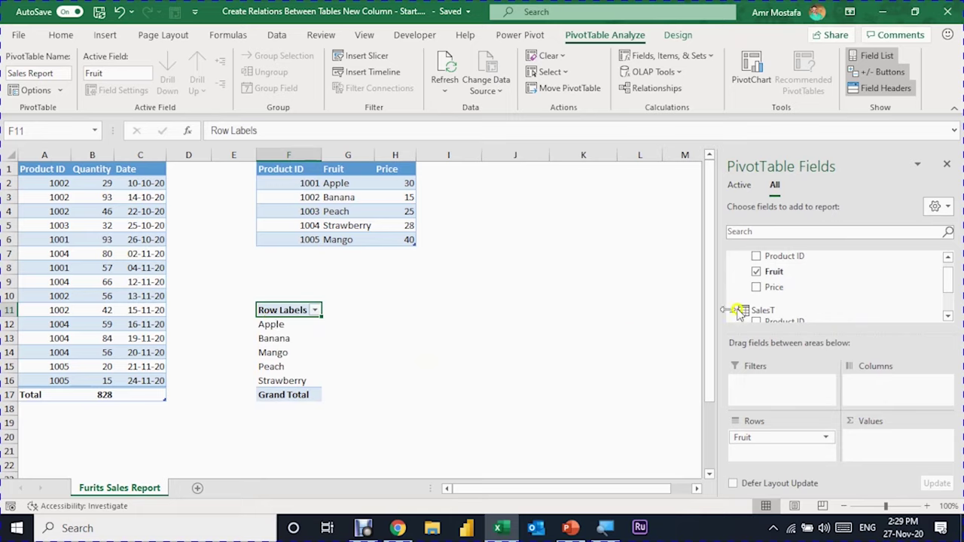
{"action": "left_click_drag", "start_coordinate": [783, 293], "coordinate": [882, 435]}
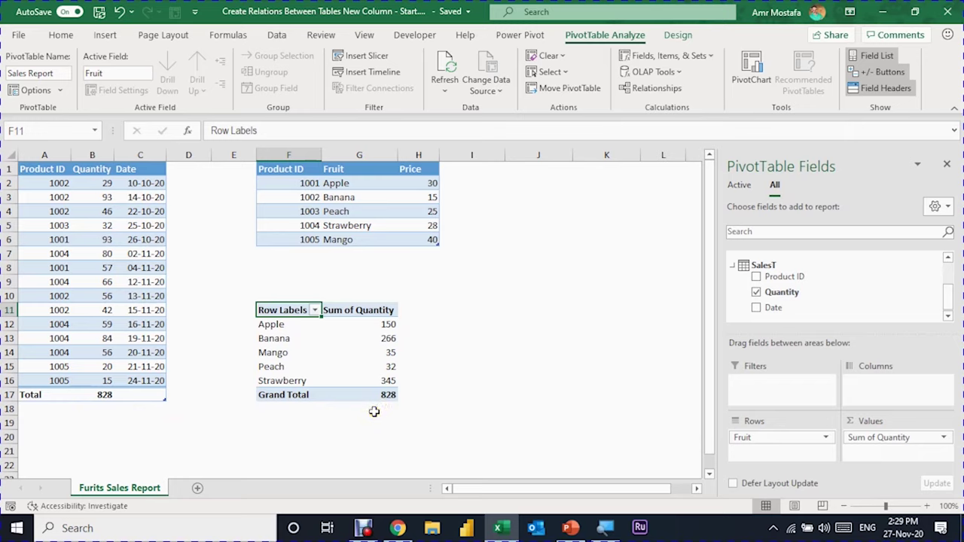
{"action": "left_click", "coordinate": [507, 32]}
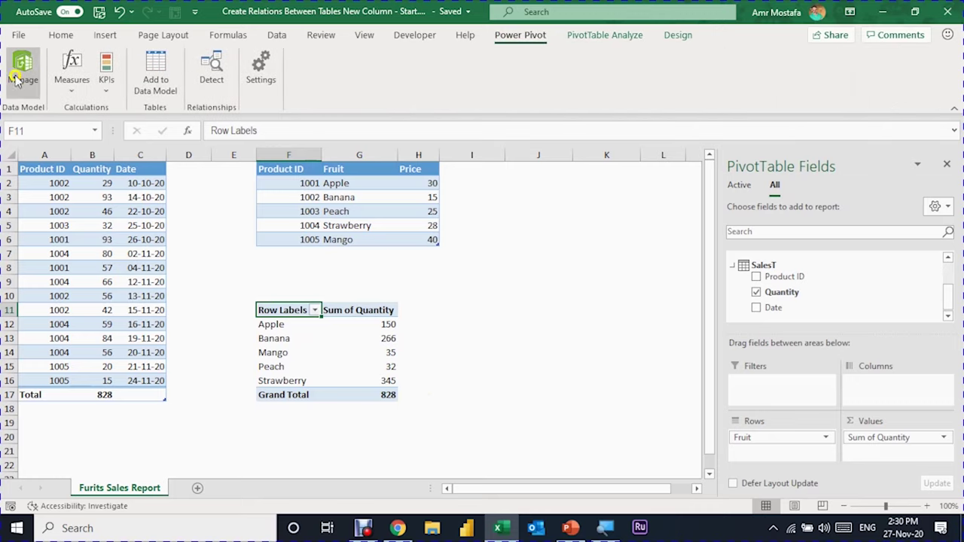
Step: Open the Power Pivot Manage window and switch to Diagram View showing SalesT linked to Price_KG
{"action": "left_click", "coordinate": [16, 79]}
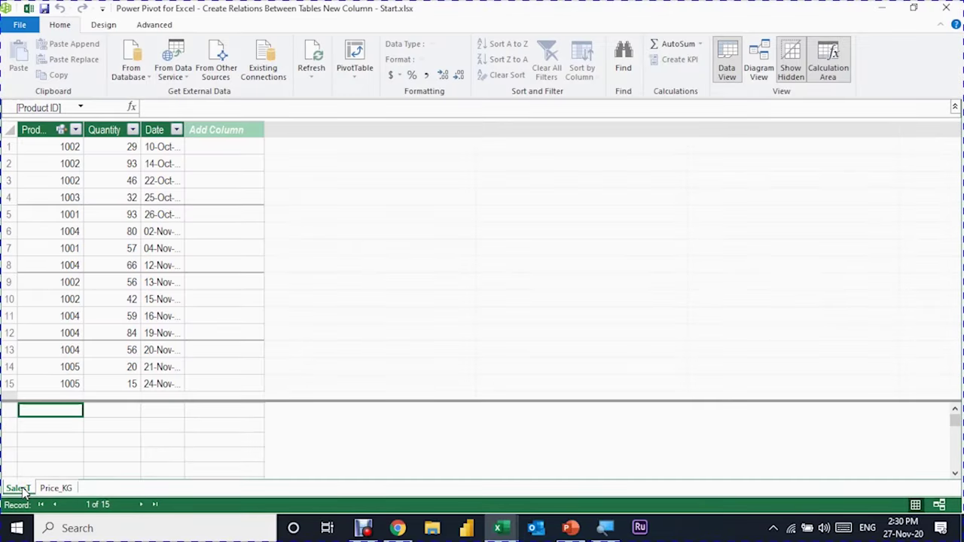
{"action": "left_click", "coordinate": [46, 489]}
{"action": "left_click", "coordinate": [767, 48]}
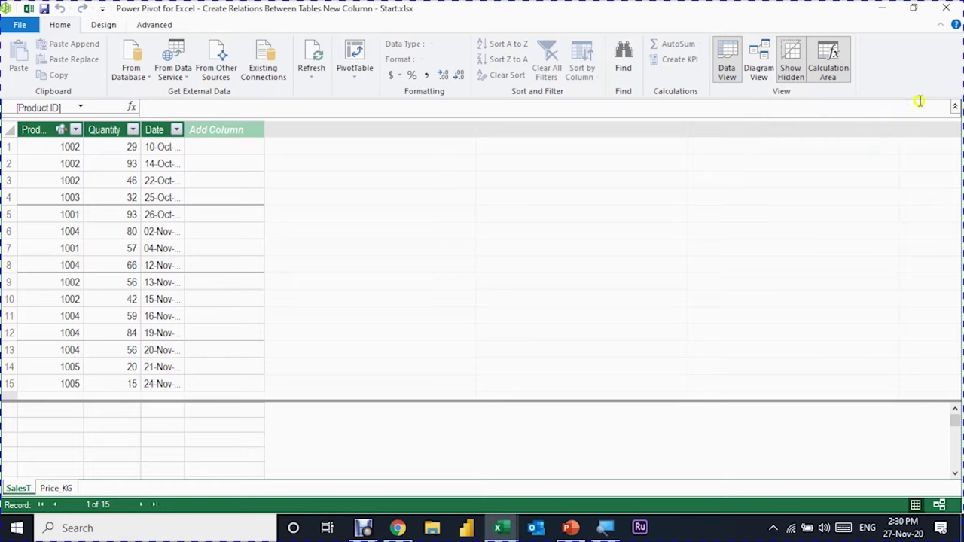
{"action": "left_click", "coordinate": [740, 91]}
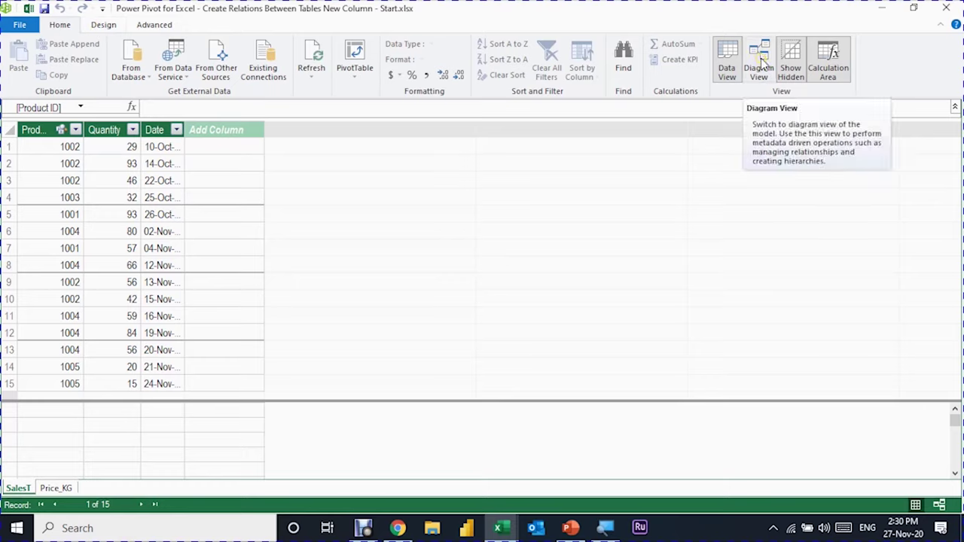
{"action": "left_click", "coordinate": [939, 510]}
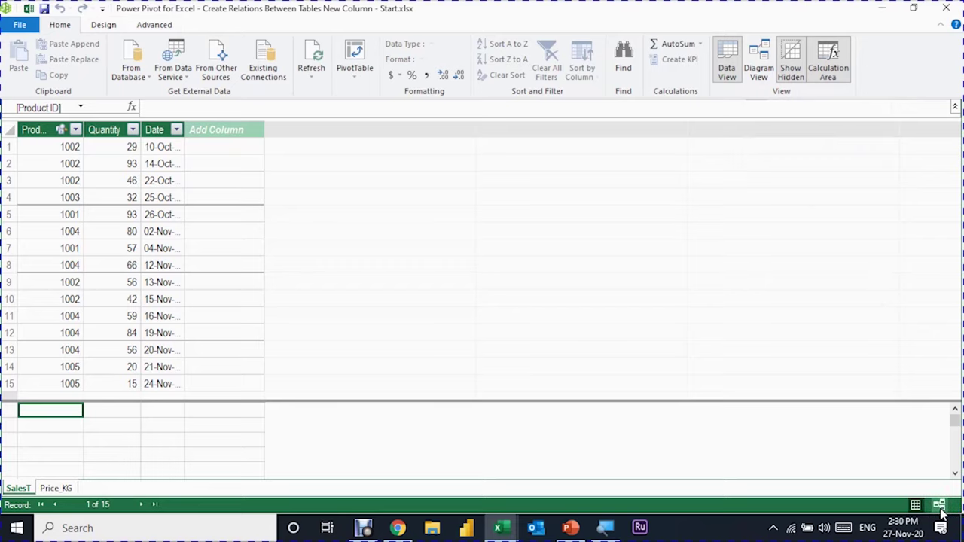
{"action": "left_click", "coordinate": [939, 506]}
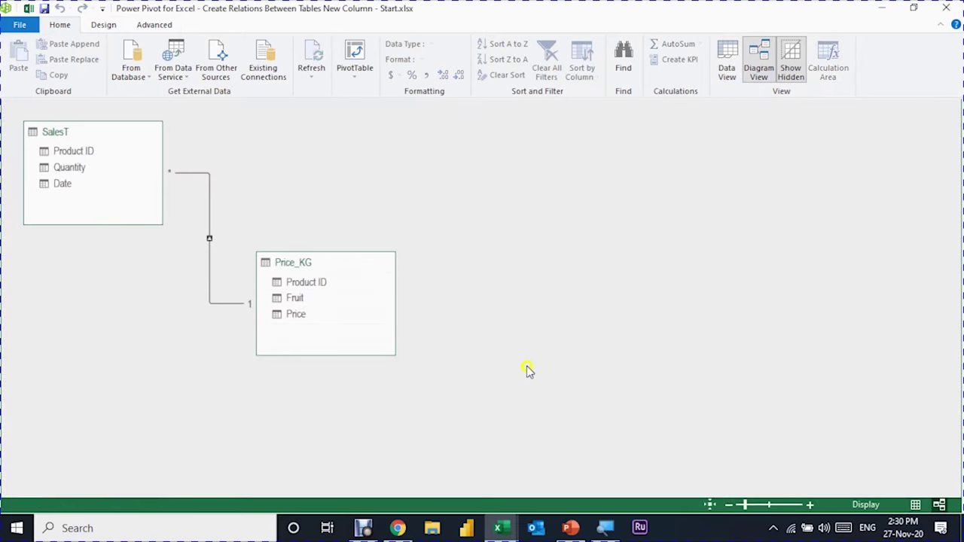
Step: Zoom into the diagram and select the SalesT–Price_KG line to highlight both Product ID columns
{"action": "scroll", "coordinate": [497, 350], "scroll_direction": "up", "scroll_amount": 2}
{"action": "key", "text": "alt"}
{"action": "scroll", "coordinate": [497, 350], "scroll_direction": "up", "scroll_amount": 2}
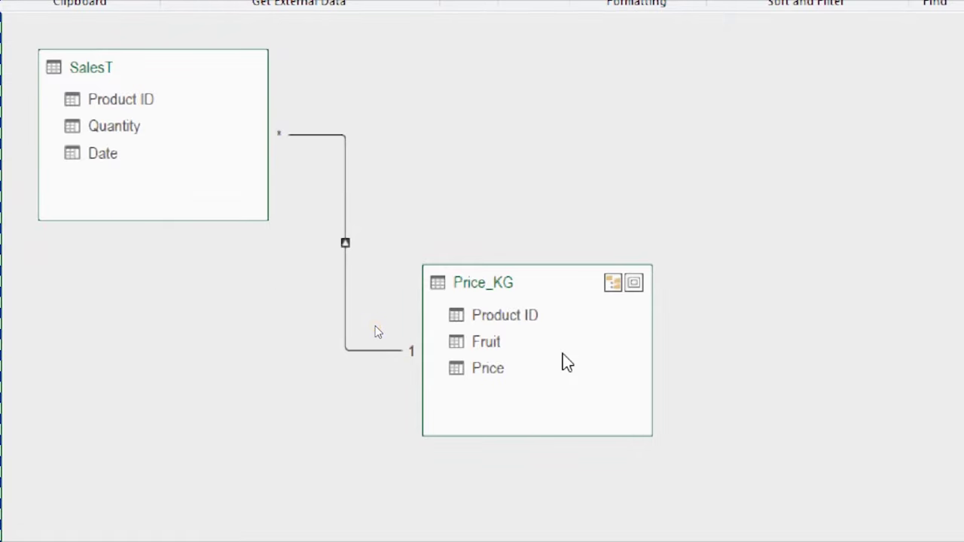
{"action": "left_click", "coordinate": [364, 350]}
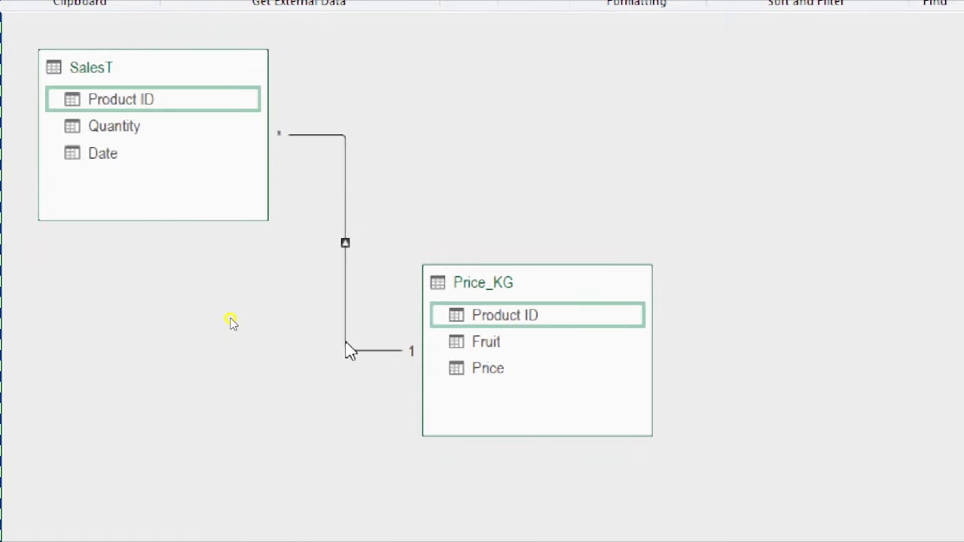
{"action": "left_click", "coordinate": [231, 320]}
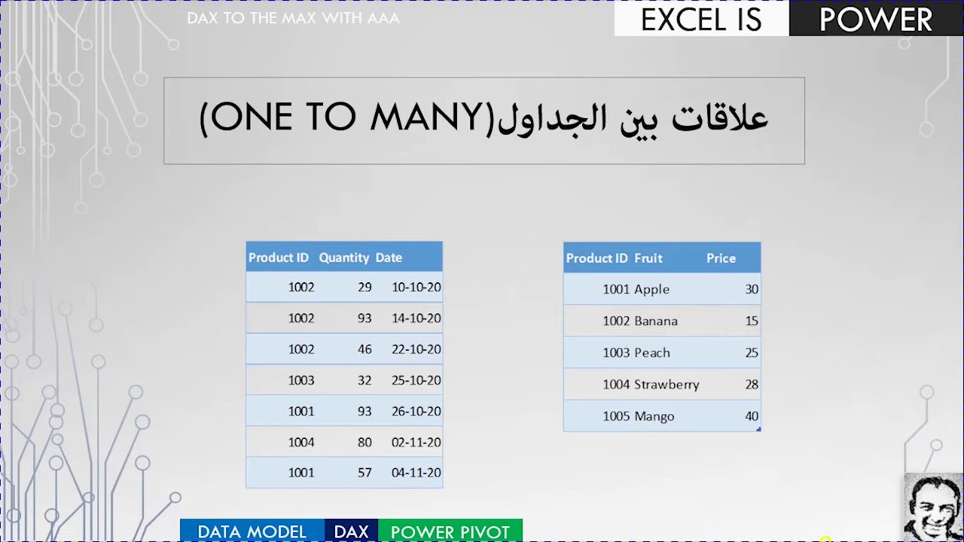
Step: Play the slide animations: table captions, Product ID outlines, 1001 arrows and Primary Key label
{"action": "left_click", "coordinate": [399, 280]}
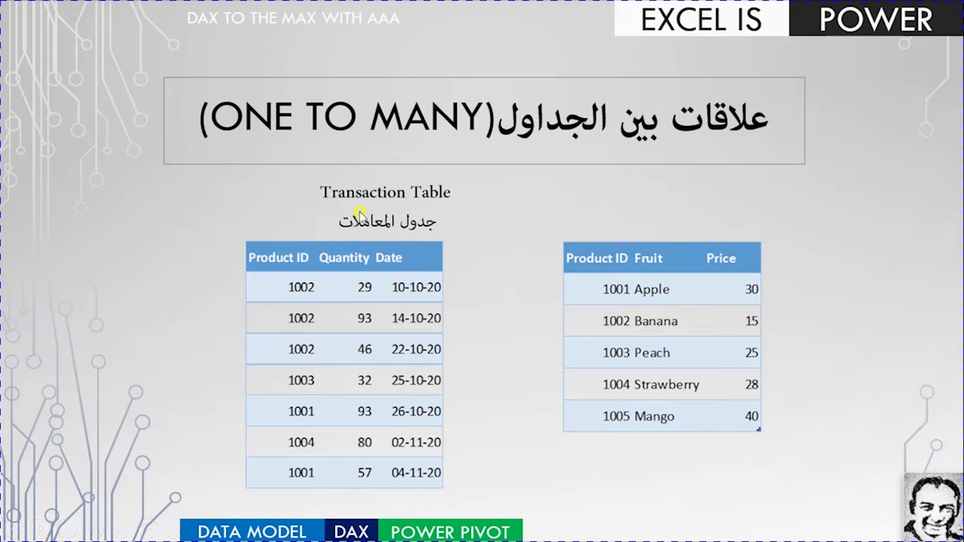
{"action": "left_click", "coordinate": [493, 396]}
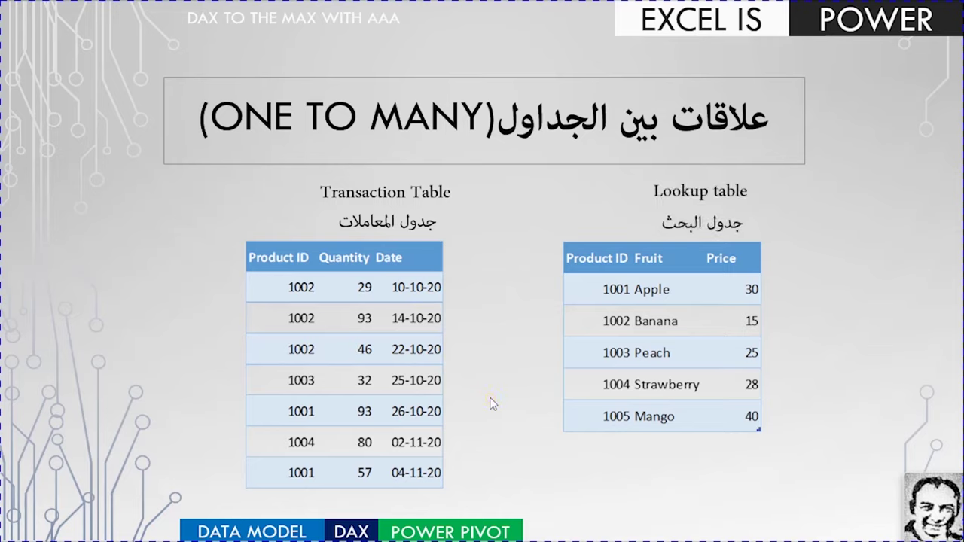
{"action": "left_click", "coordinate": [490, 404]}
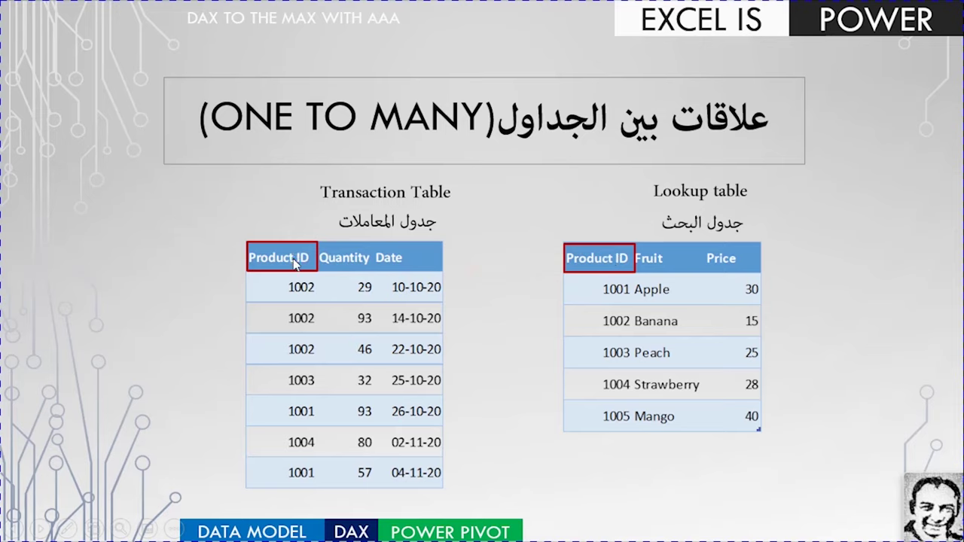
{"action": "left_click", "coordinate": [580, 346]}
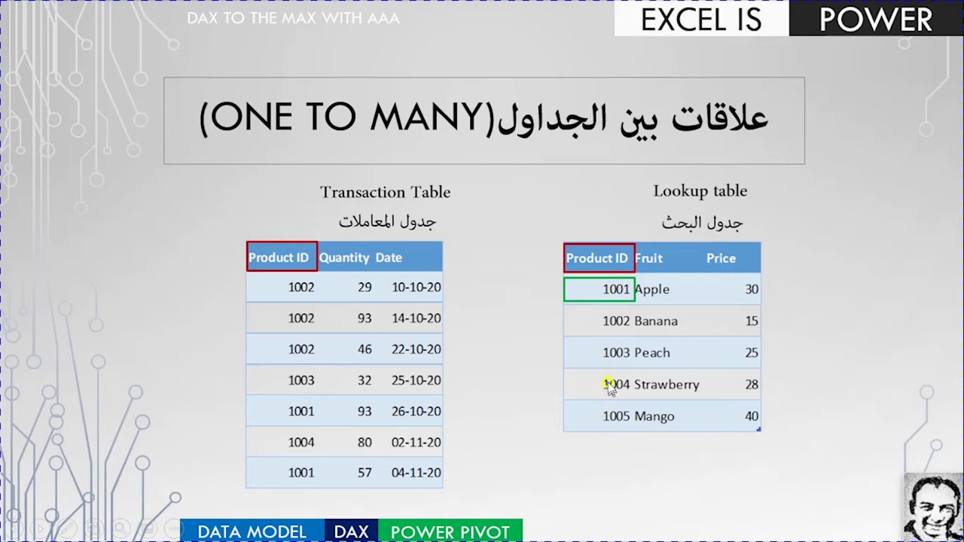
{"action": "left_click", "coordinate": [612, 302]}
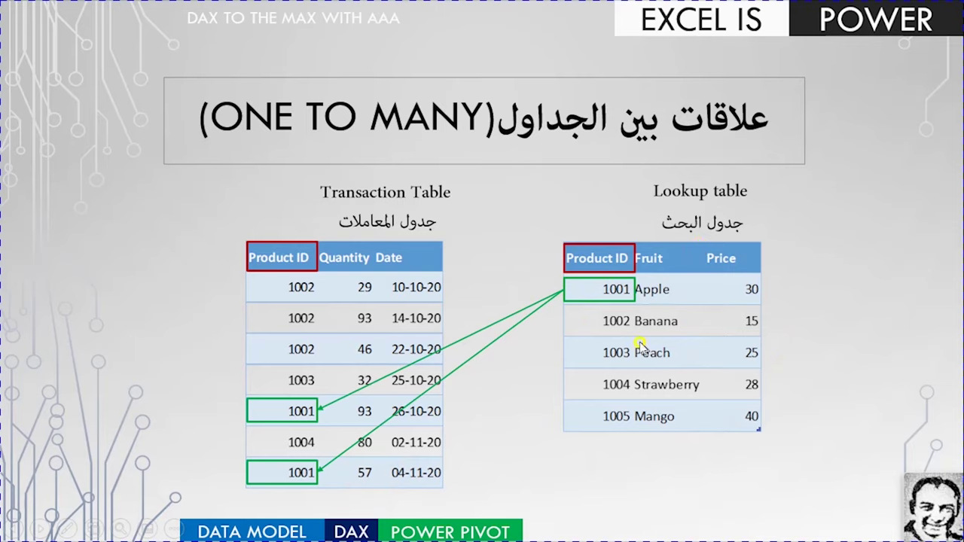
{"action": "key", "text": "Right"}
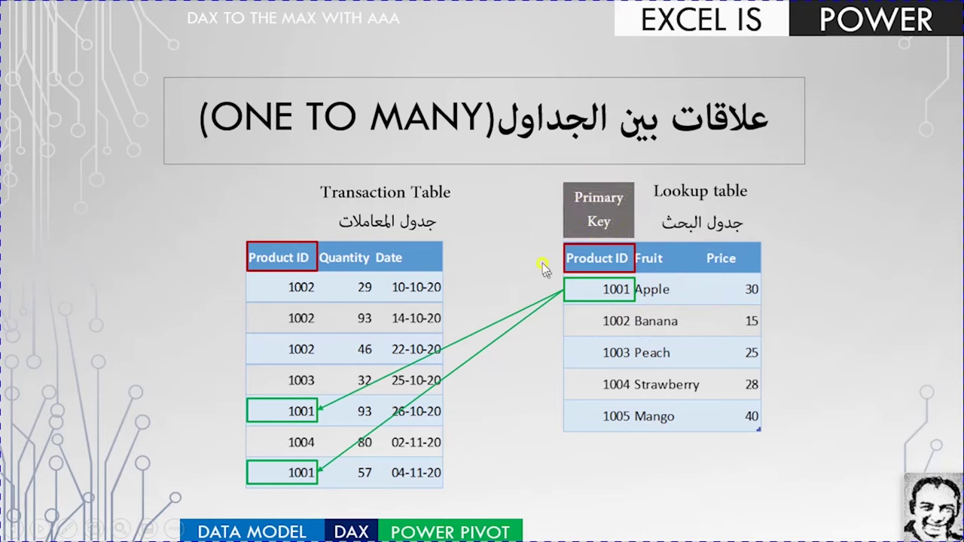
Step: Reveal the Unique Identifier, Forgin Key and duplicates-allowed annotations on the slide
{"action": "left_click", "coordinate": [584, 309]}
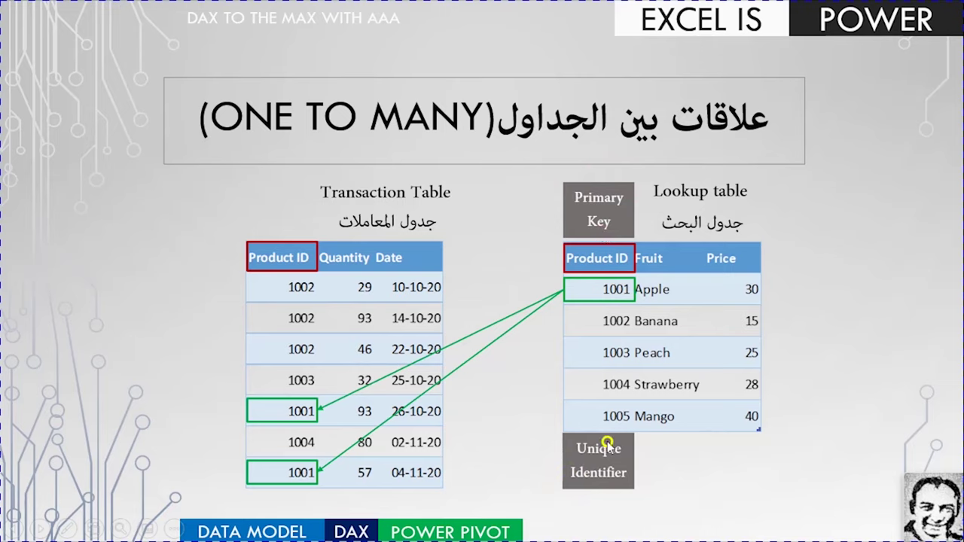
{"action": "left_click", "coordinate": [587, 353]}
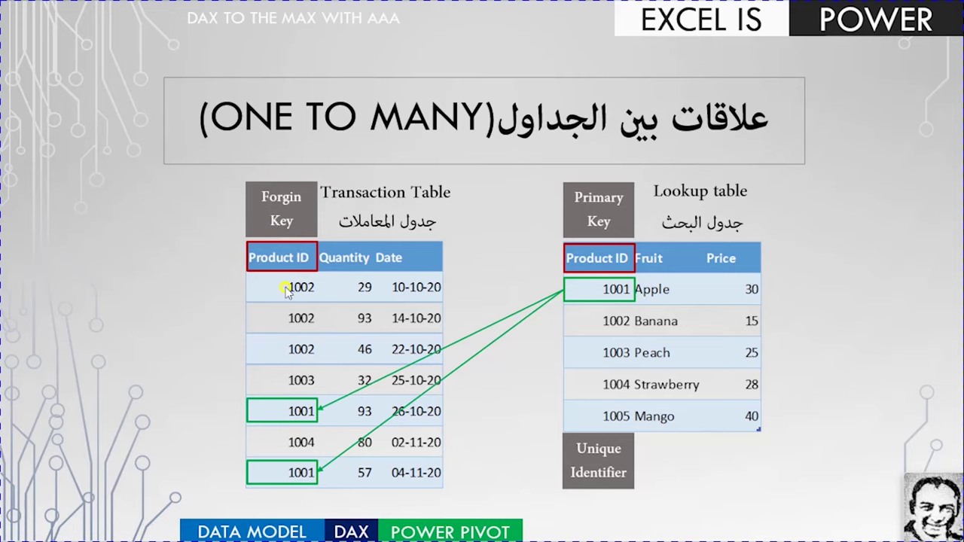
{"action": "scroll", "coordinate": [242, 306], "scroll_direction": "down", "scroll_amount": 1}
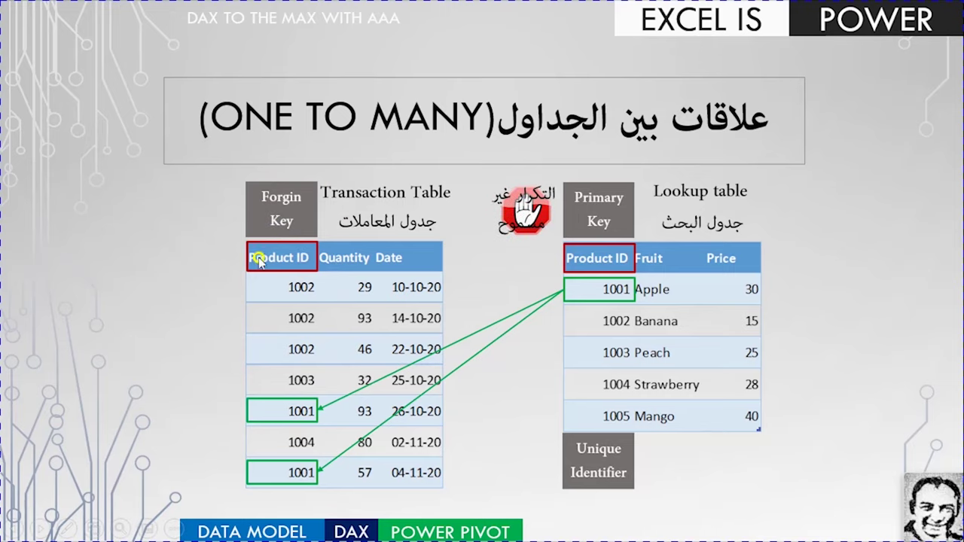
{"action": "left_click", "coordinate": [261, 219]}
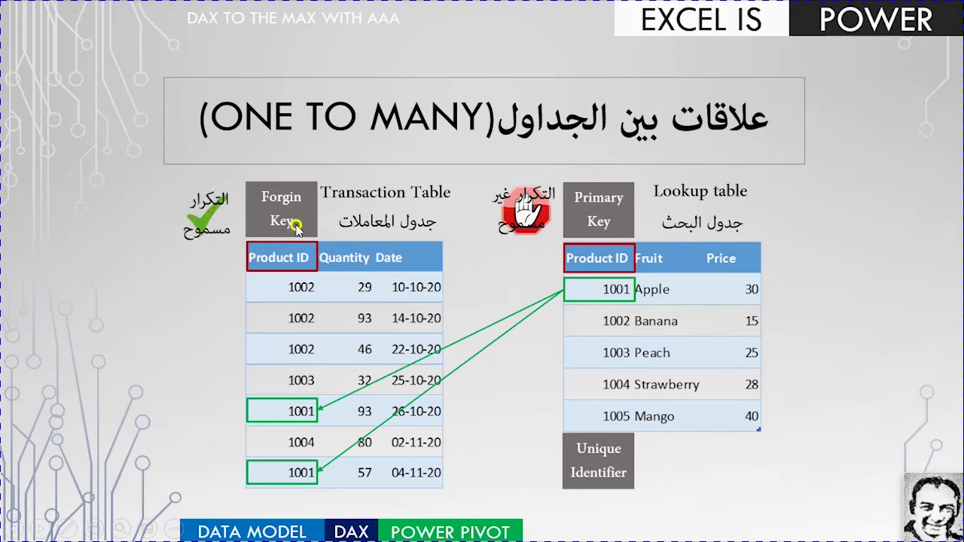
Step: Show the One "1" and Many "*" callouts beside the lookup row and the 1001 rows
{"action": "left_click", "coordinate": [591, 279]}
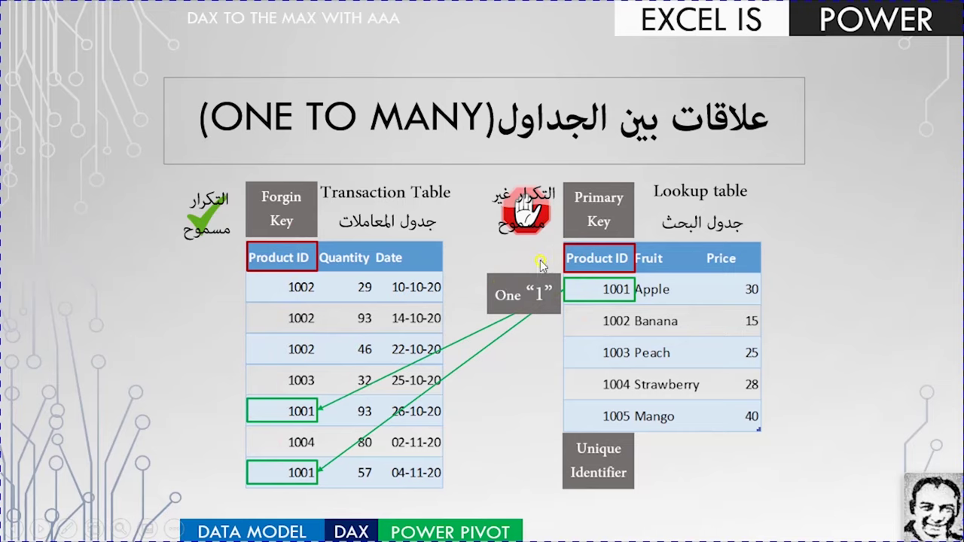
{"action": "left_click", "coordinate": [365, 335]}
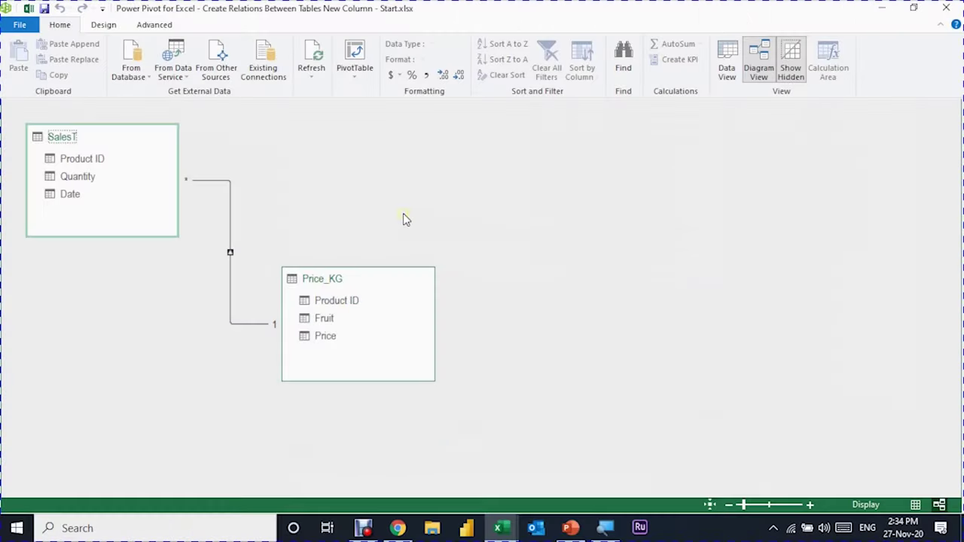
{"action": "mouse_move", "coordinate": [385, 333]}
Step: Open the SalesT data grid and try deleting Quantity value 57, dismissing the linked-table warning
{"action": "left_click", "coordinate": [913, 506]}
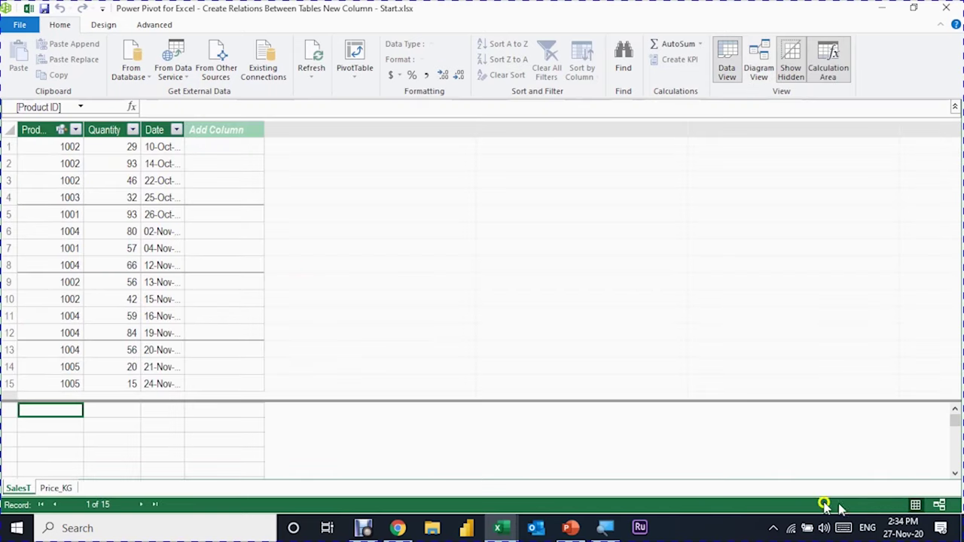
{"action": "left_click", "coordinate": [128, 248]}
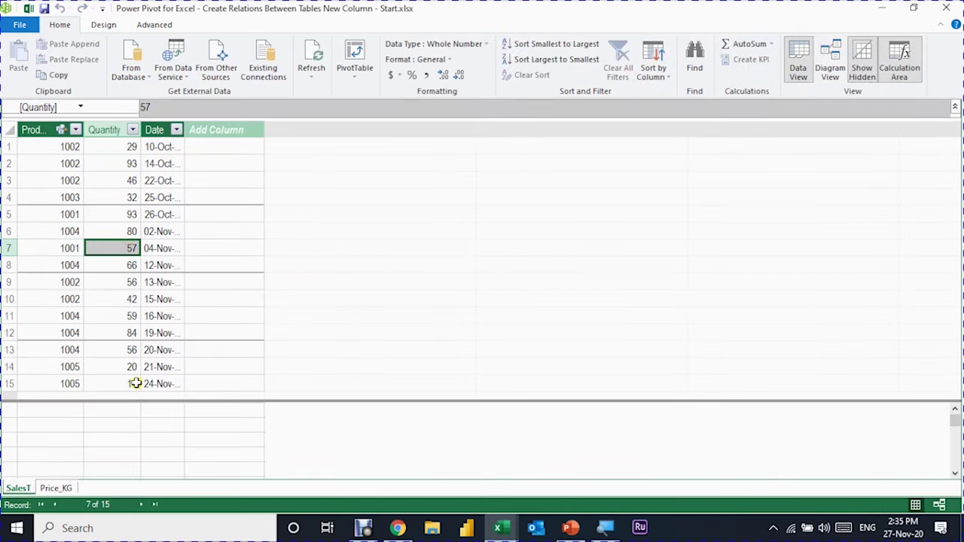
{"action": "key", "text": "Delete"}
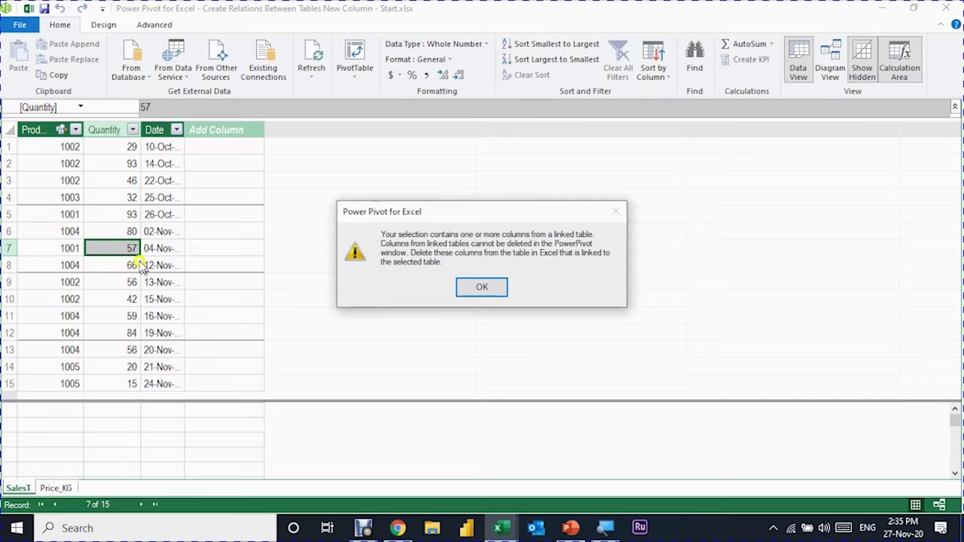
{"action": "left_click", "coordinate": [498, 288]}
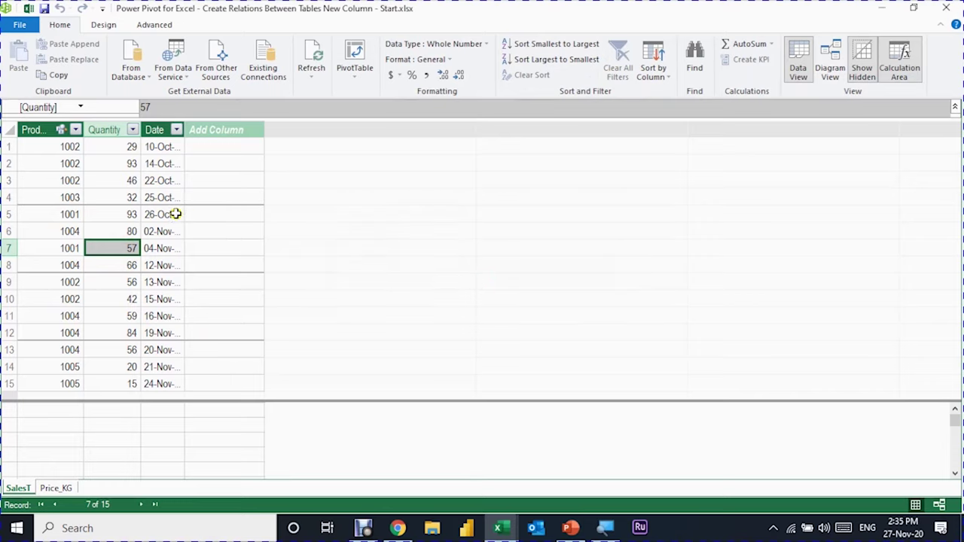
Step: Try entering 1 in Add Column, dismiss the equal-sign error, and close Power Pivot
{"action": "left_click", "coordinate": [123, 230]}
{"action": "left_click", "coordinate": [223, 154]}
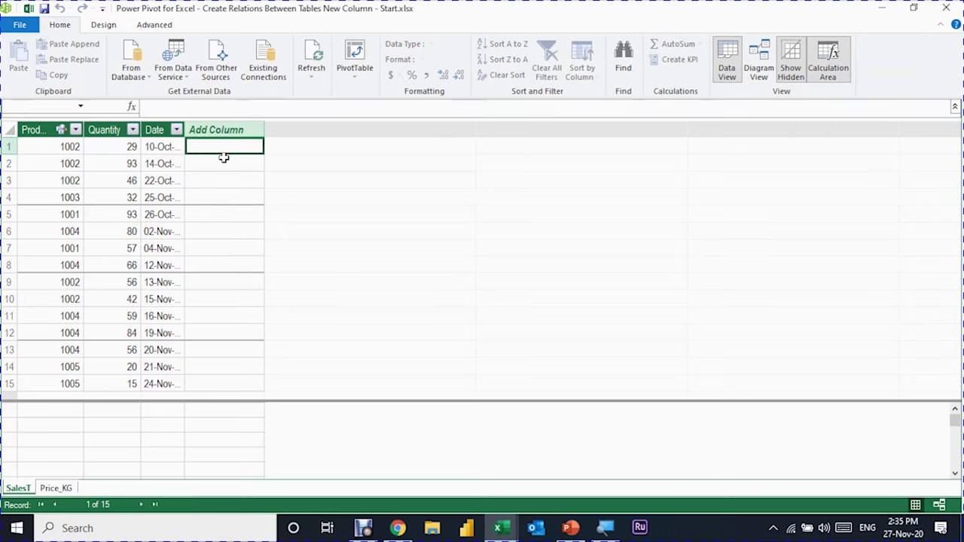
{"action": "type", "text": "1"}
{"action": "key", "text": "Return"}
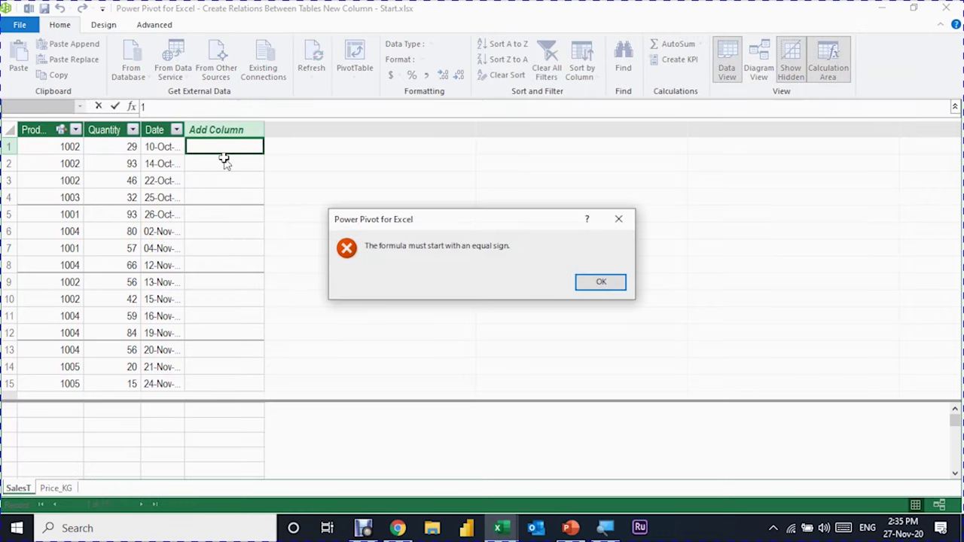
{"action": "left_click", "coordinate": [602, 286]}
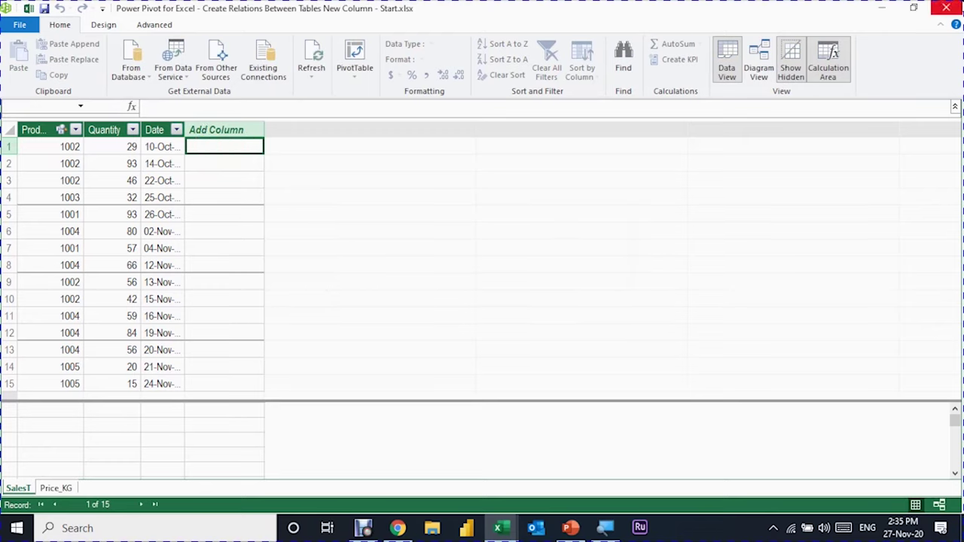
{"action": "left_click", "coordinate": [953, 10]}
Step: Dismiss the title card and select cell B8 in the SalesT table
{"action": "left_click", "coordinate": [354, 269]}
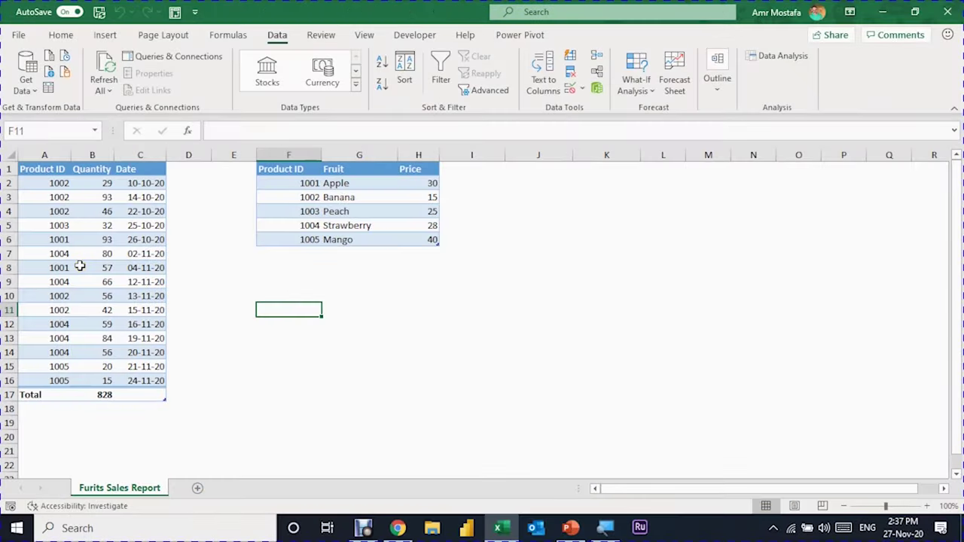
{"action": "left_click", "coordinate": [80, 266]}
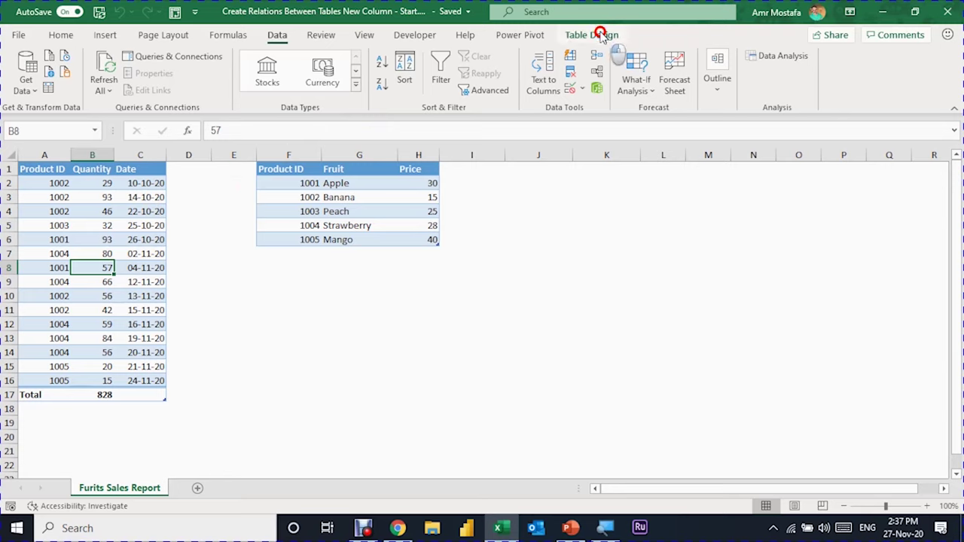
Step: Create a PivotTable from SalesT at cell F11 on this worksheet, adding its data to the Data Model
{"action": "left_click", "coordinate": [600, 36]}
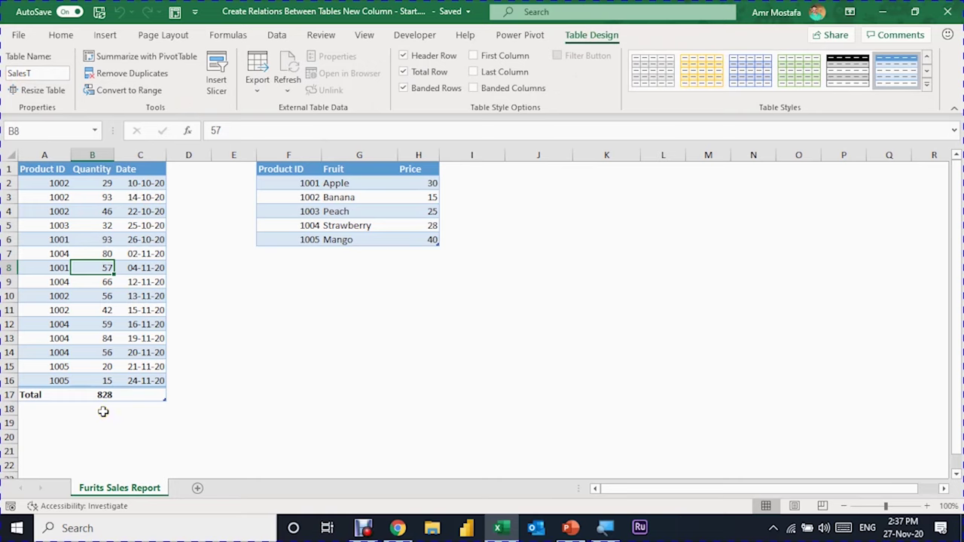
{"action": "key", "text": "alt+n"}
{"action": "key", "text": "v"}
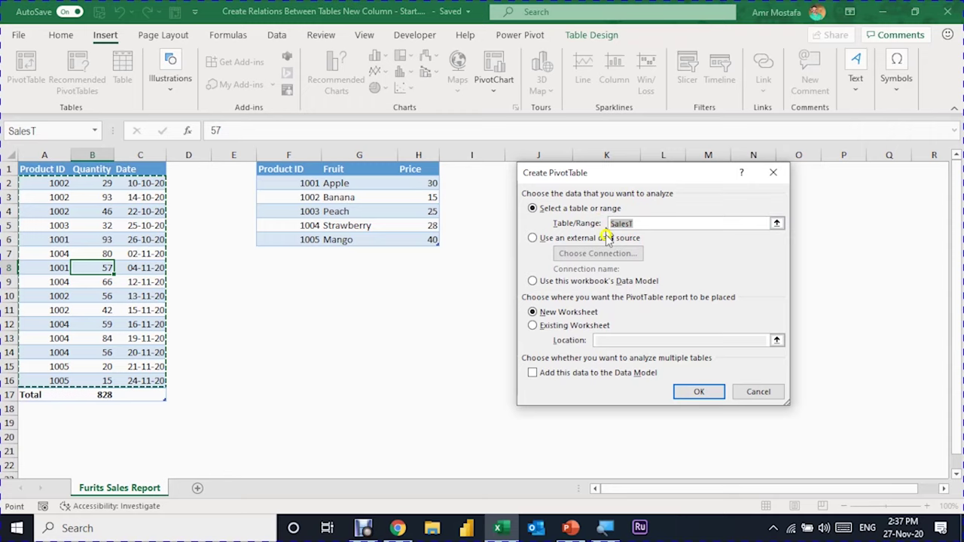
{"action": "left_click", "coordinate": [566, 325]}
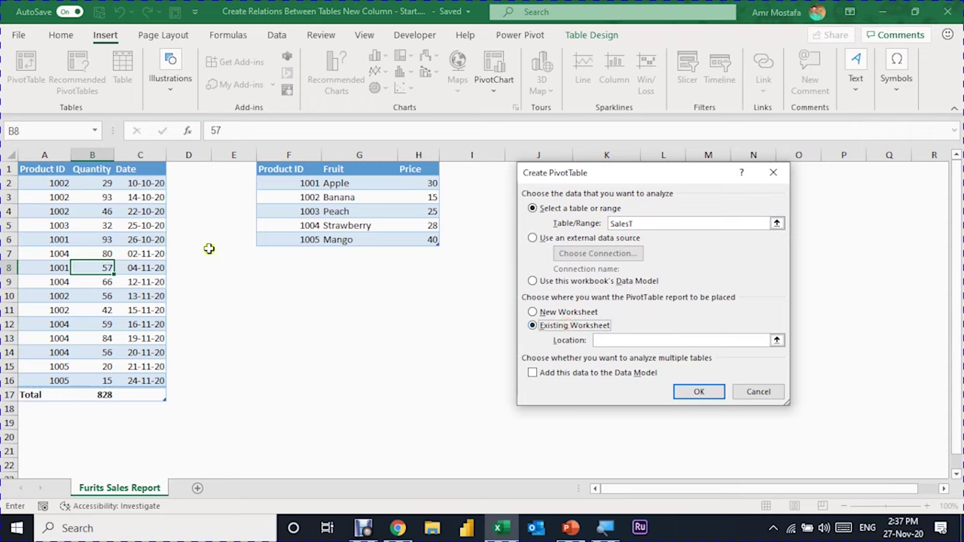
{"action": "left_click", "coordinate": [283, 309]}
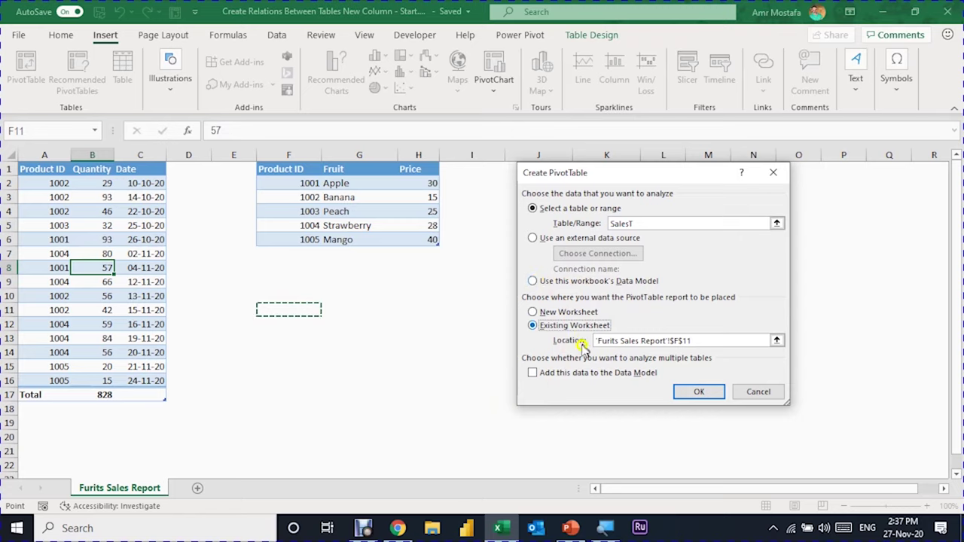
{"action": "left_click", "coordinate": [536, 373]}
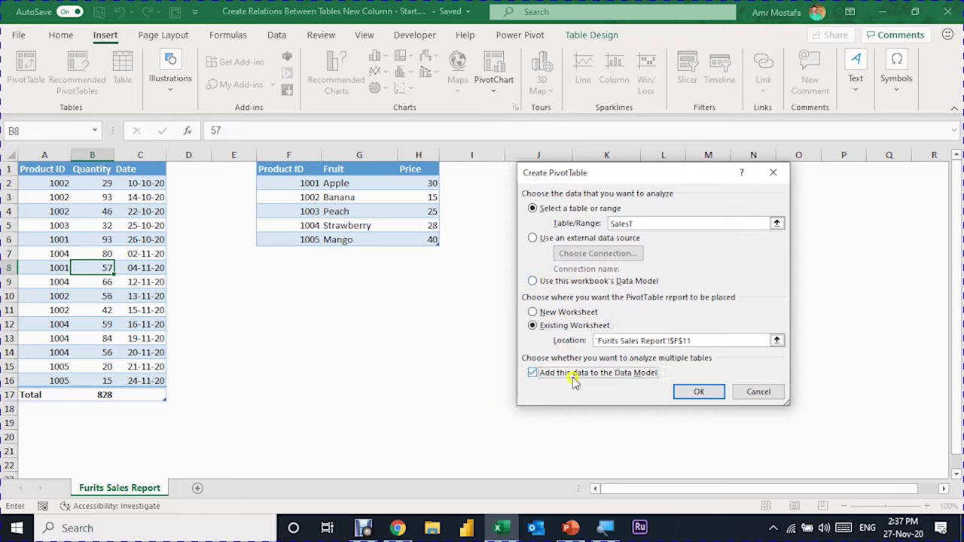
{"action": "left_click", "coordinate": [681, 392]}
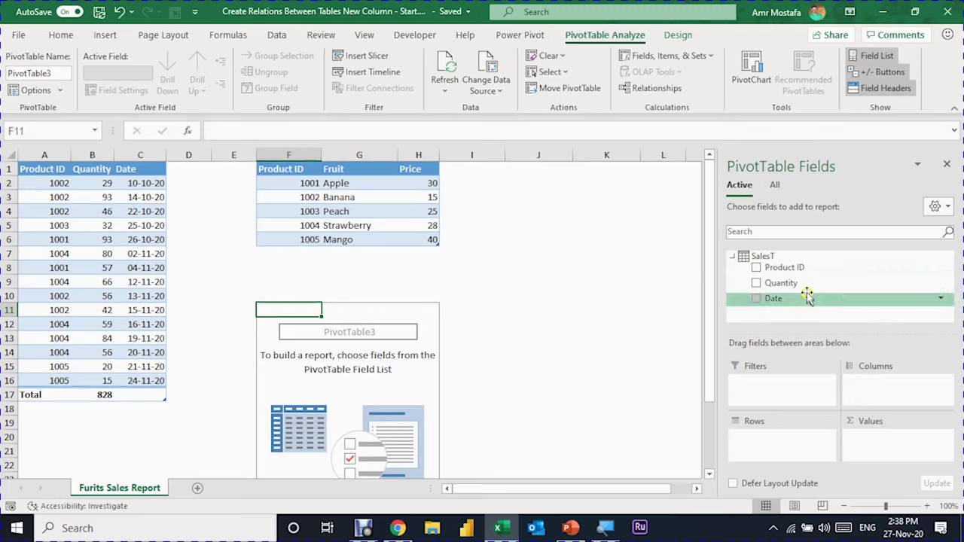
Step: Show all tables' fields, put Price_KG's Fruit in Rows and SalesT's Quantity in Values
{"action": "left_click", "coordinate": [774, 186]}
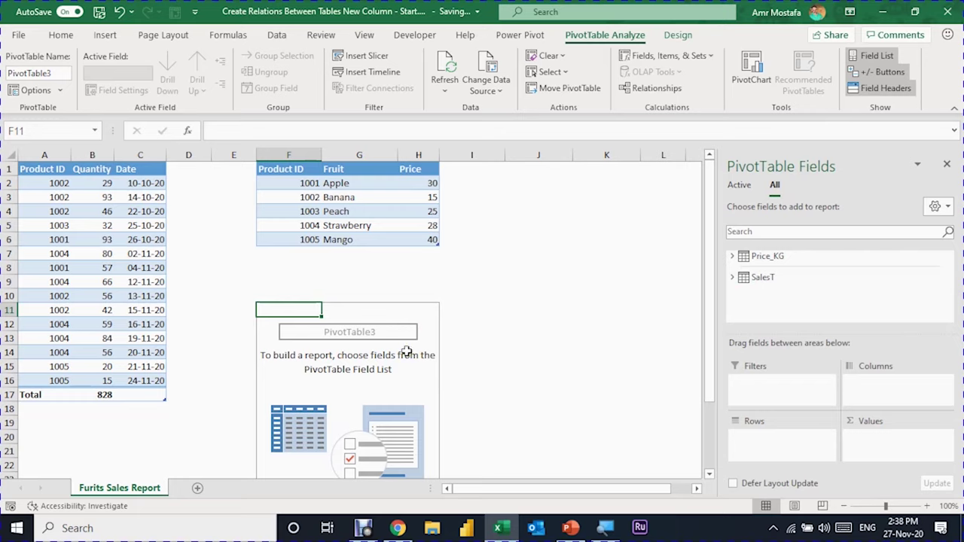
{"action": "left_click", "coordinate": [739, 185]}
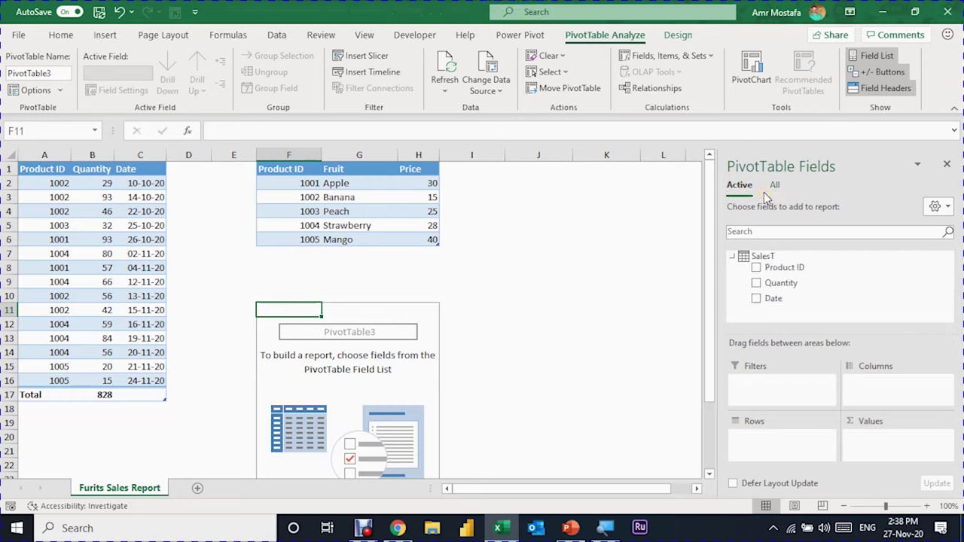
{"action": "left_click", "coordinate": [776, 185]}
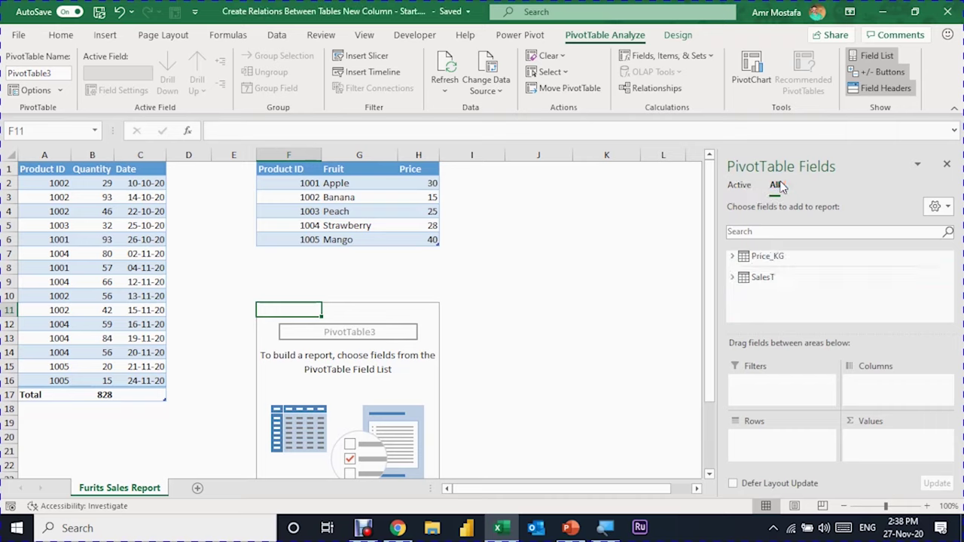
{"action": "left_click", "coordinate": [756, 256]}
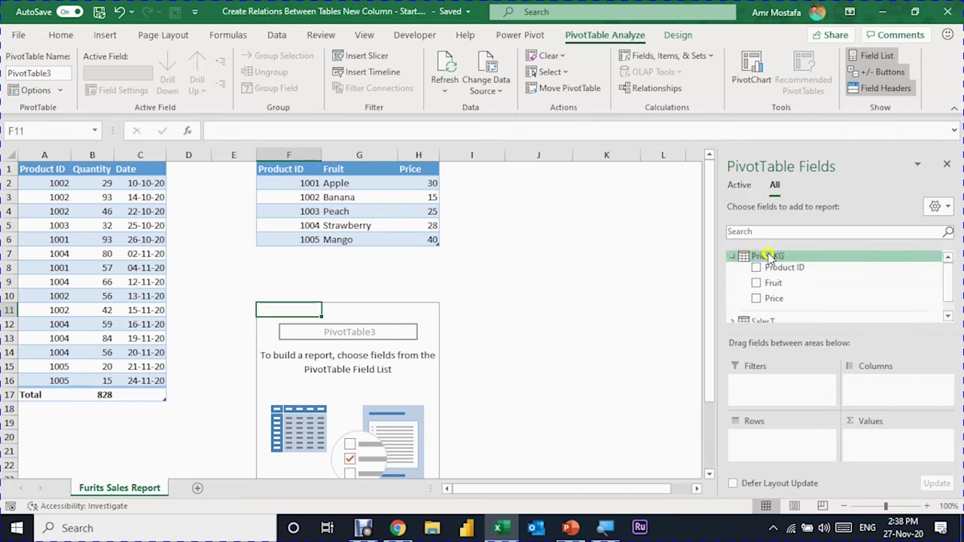
{"action": "left_click_drag", "start_coordinate": [793, 291], "coordinate": [779, 452]}
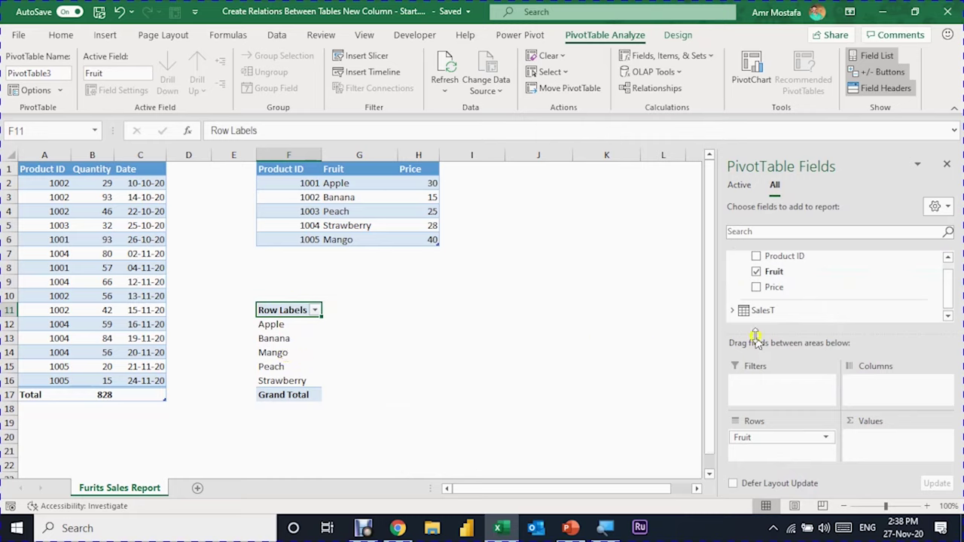
{"action": "left_click", "coordinate": [735, 312]}
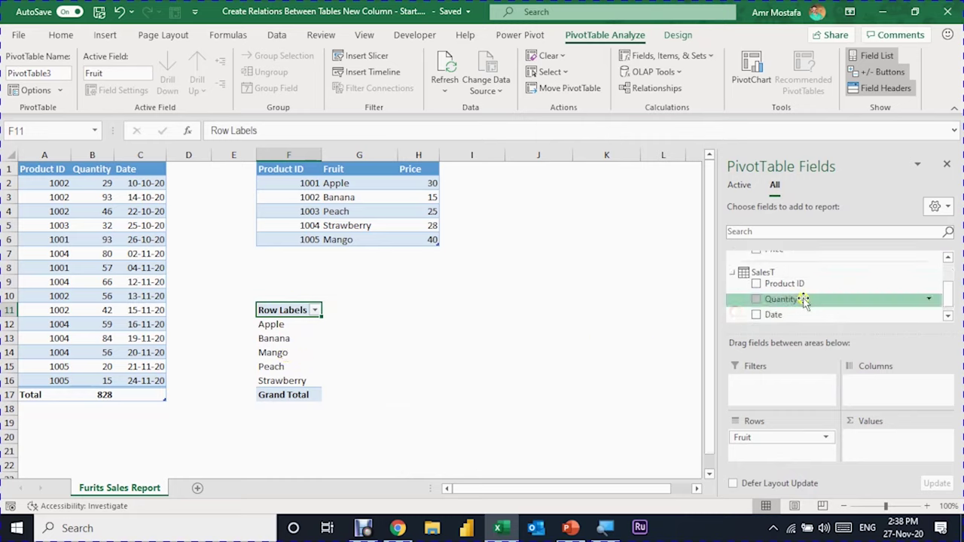
{"action": "left_click_drag", "start_coordinate": [804, 299], "coordinate": [898, 447]}
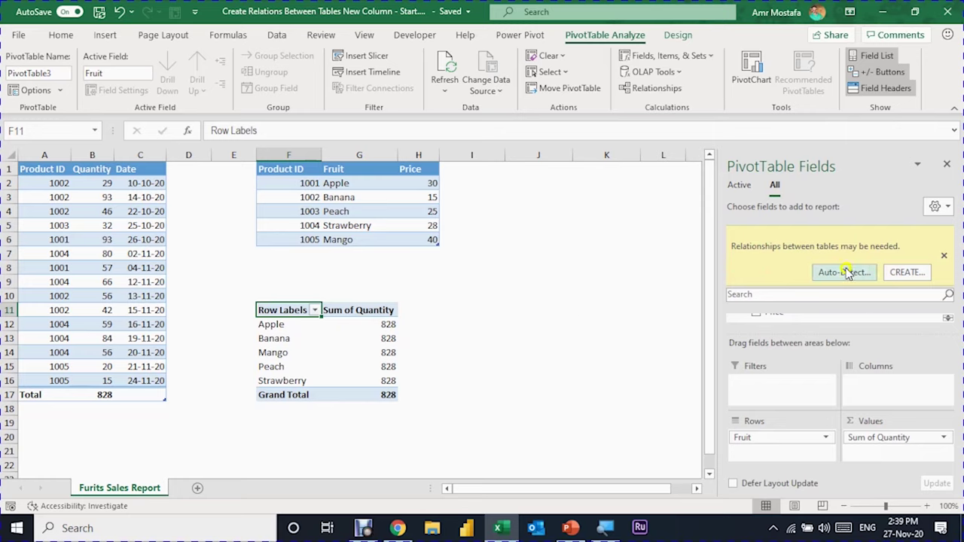
Step: Auto-detect the relationship, giving Apple 150, Banana 266, Mango 35, Peach 32, Strawberry 345
{"action": "left_click", "coordinate": [901, 274]}
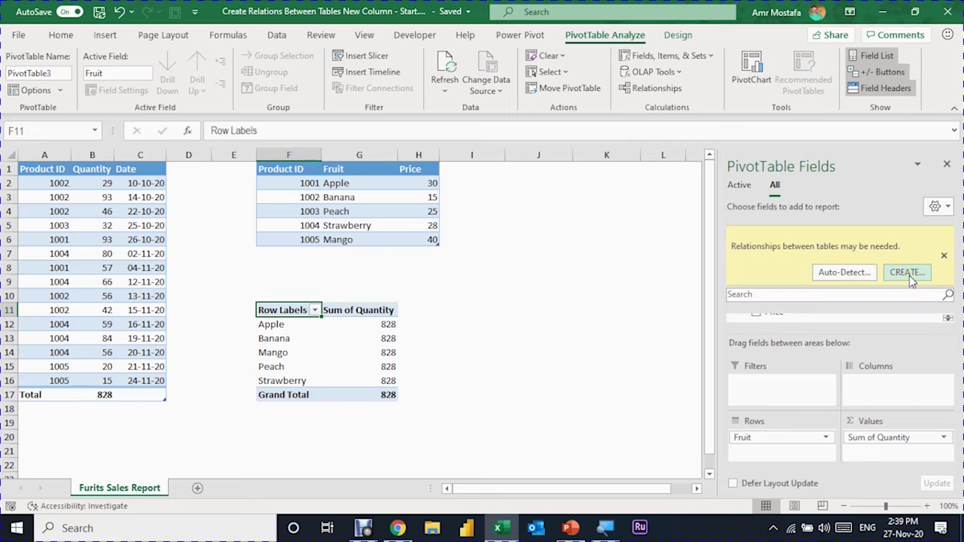
{"action": "left_click", "coordinate": [845, 273]}
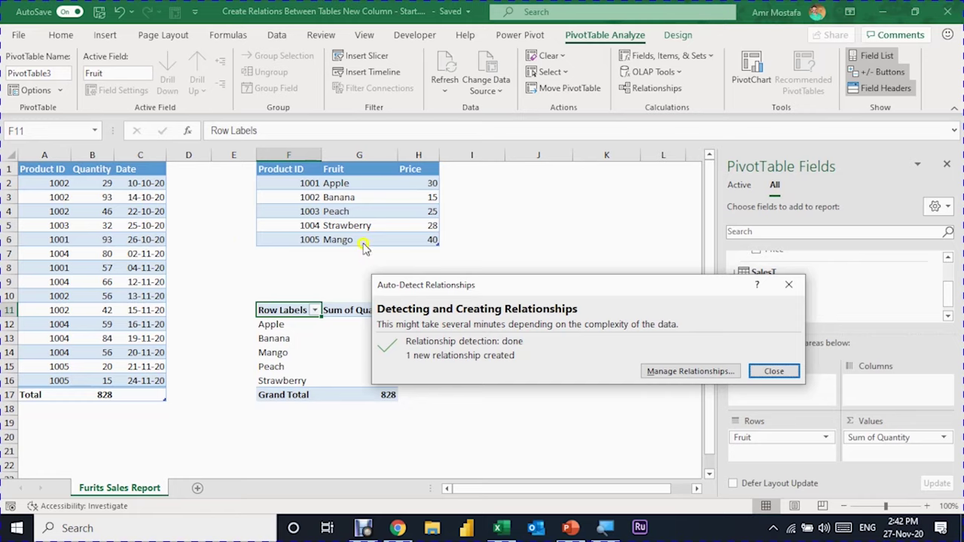
{"action": "left_click_drag", "start_coordinate": [531, 288], "coordinate": [522, 269]}
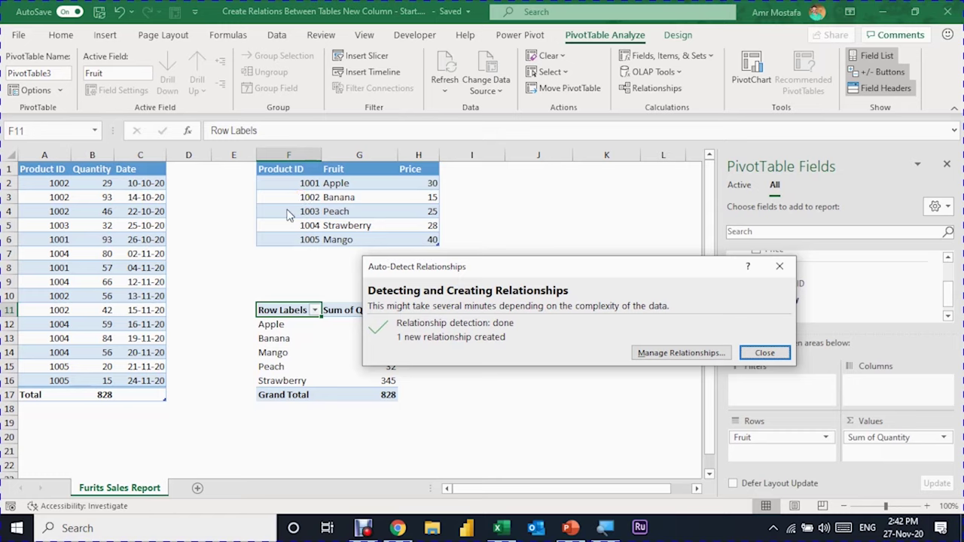
{"action": "left_click_drag", "start_coordinate": [533, 263], "coordinate": [486, 236]}
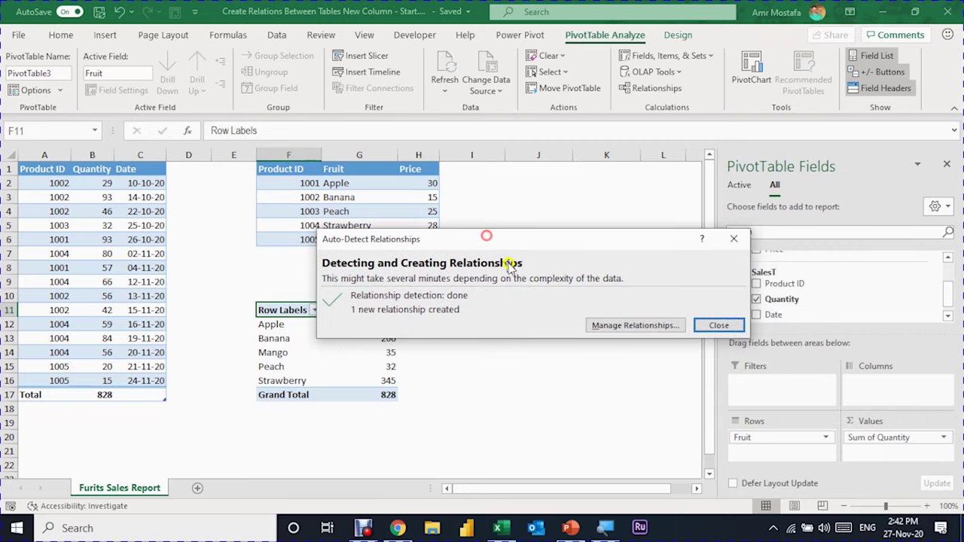
{"action": "left_click", "coordinate": [717, 327]}
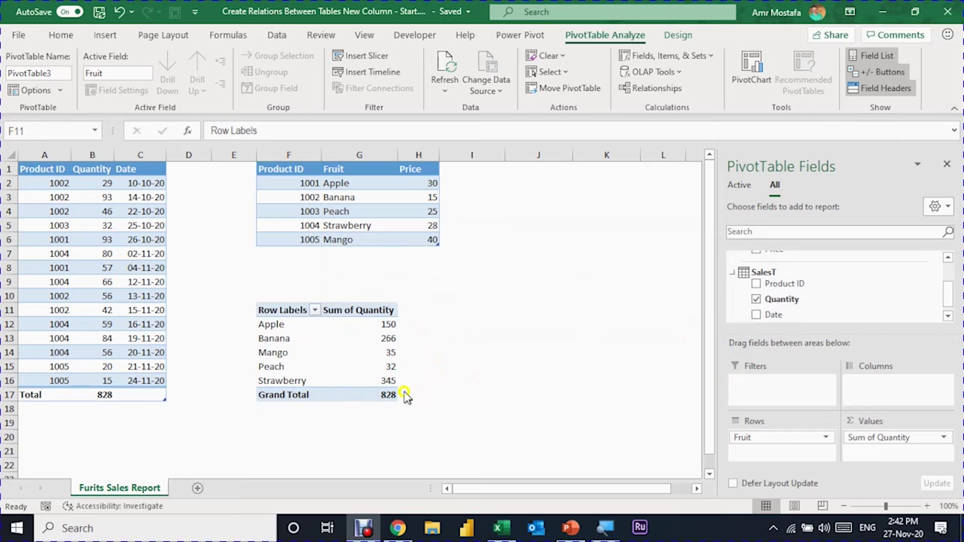
{"action": "left_click", "coordinate": [372, 338]}
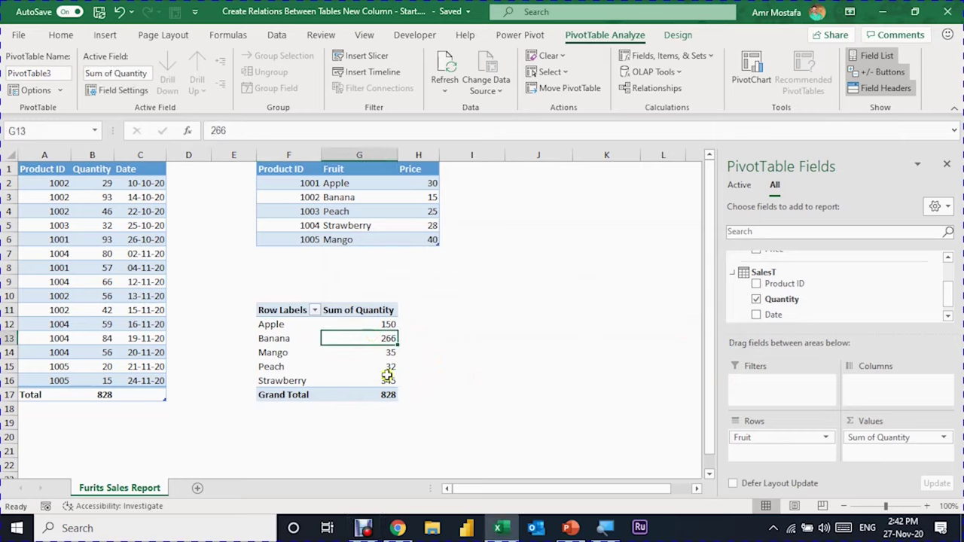
Step: Inspect a value in the pivot's Sum of Quantity column
{"action": "mouse_move", "coordinate": [386, 374]}
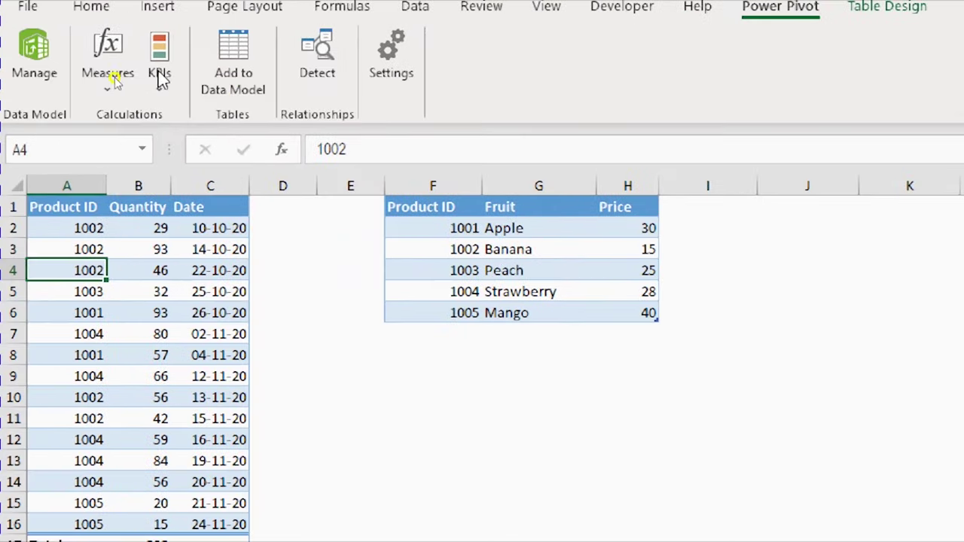
Step: Add SalesT to the Data Model and switch Power Pivot to Diagram View
{"action": "left_click", "coordinate": [246, 62]}
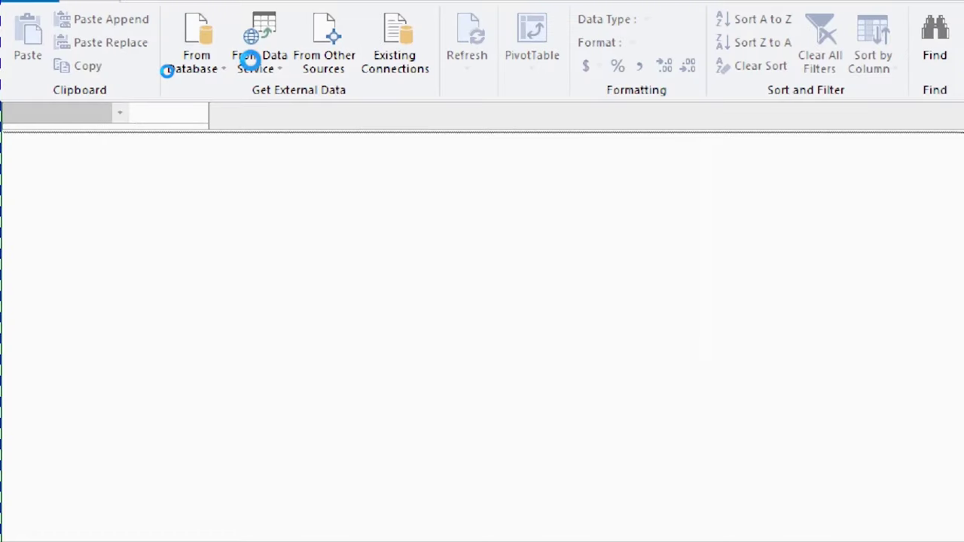
{"action": "left_click", "coordinate": [104, 185]}
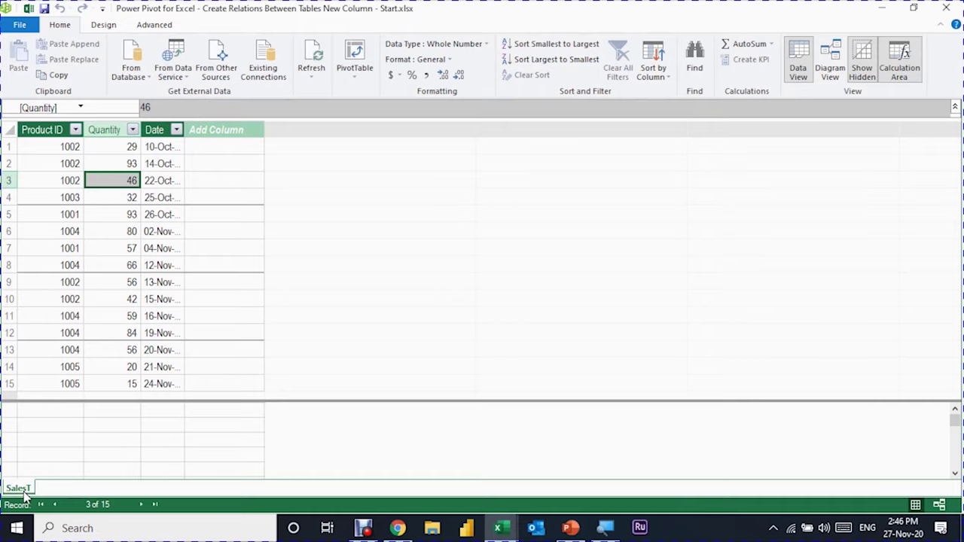
{"action": "left_click", "coordinate": [942, 506]}
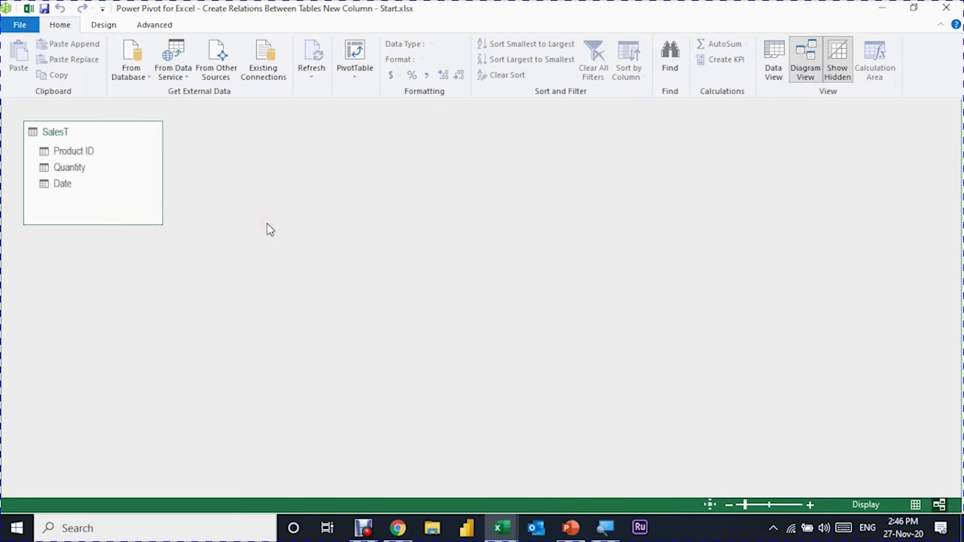
Step: Add Price_KG to the Data Model too and move it right in the diagram
{"action": "key", "text": "alt+Tab"}
{"action": "left_click", "coordinate": [353, 232]}
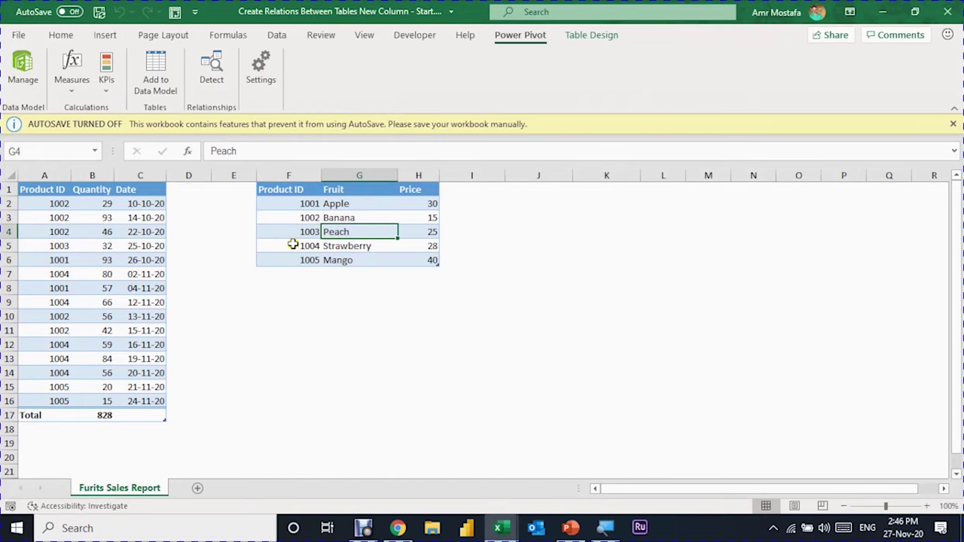
{"action": "left_click", "coordinate": [156, 79]}
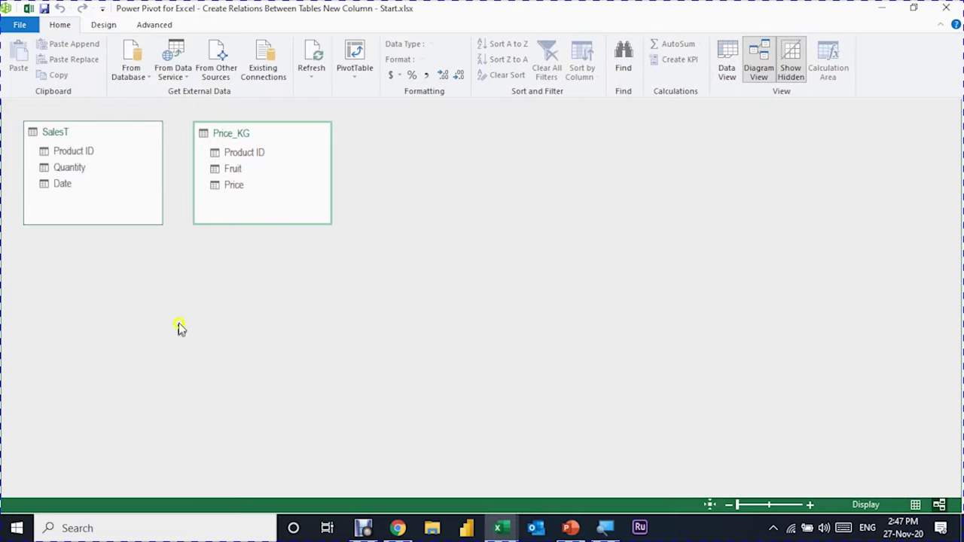
{"action": "left_click_drag", "start_coordinate": [264, 131], "coordinate": [290, 135]}
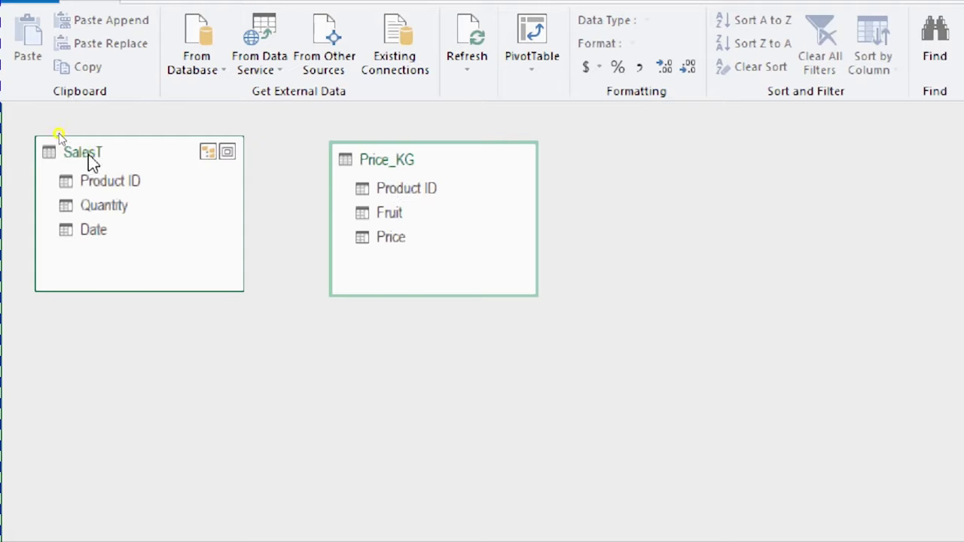
Step: Relate Price_KG and SalesT by linking their Product ID fields in the diagram
{"action": "left_click", "coordinate": [425, 191]}
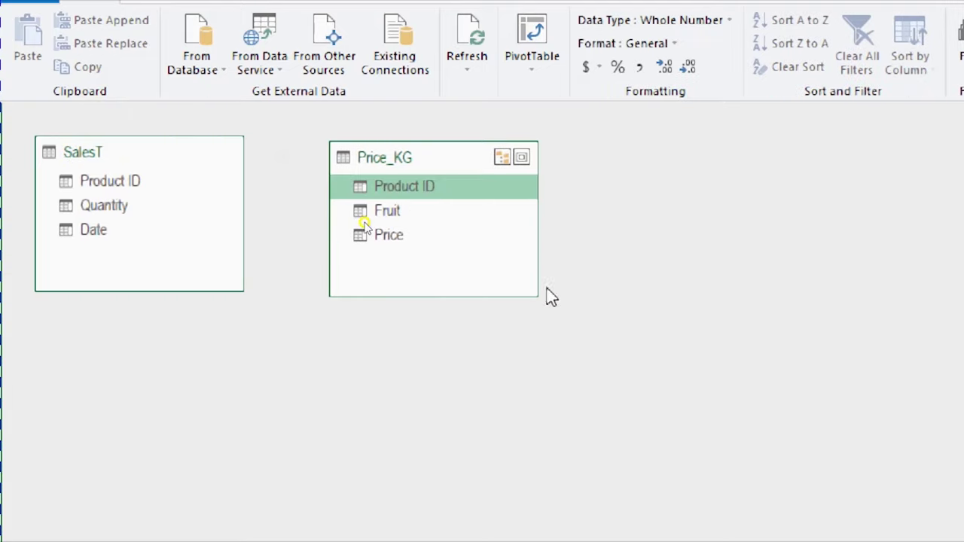
{"action": "left_click_drag", "start_coordinate": [415, 191], "coordinate": [416, 195]}
{"action": "left_click_drag", "start_coordinate": [275, 159], "coordinate": [253, 161]}
{"action": "mouse_move", "coordinate": [382, 188]}
{"action": "left_mouse_down"}
{"action": "mouse_move", "coordinate": [178, 163]}
{"action": "mouse_move", "coordinate": [110, 180]}
{"action": "left_mouse_up"}
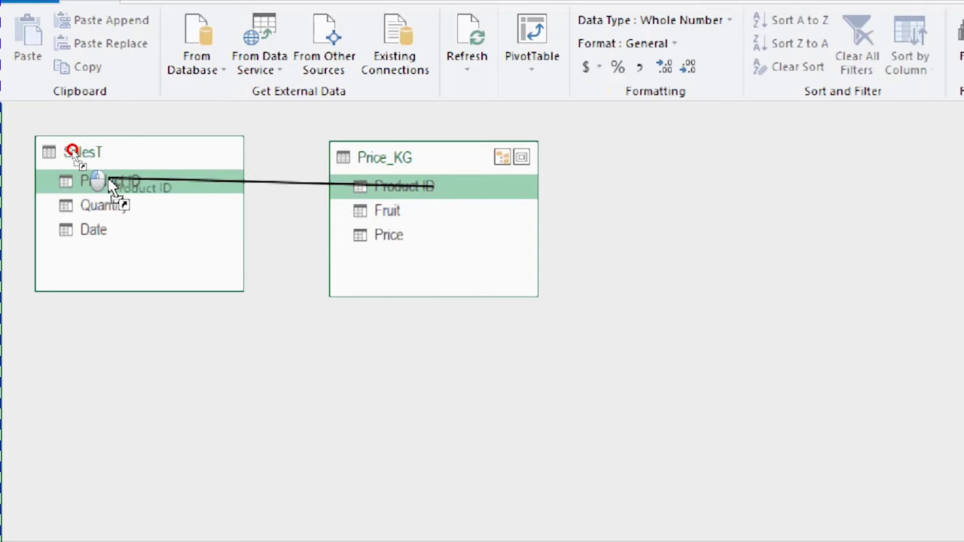
{"action": "left_click_drag", "start_coordinate": [112, 184], "coordinate": [107, 179]}
{"action": "left_click", "coordinate": [295, 128]}
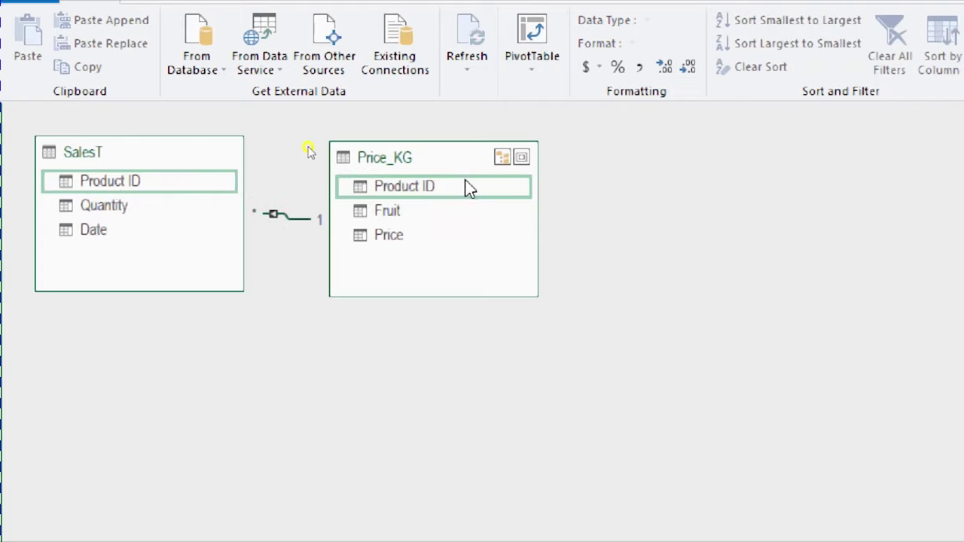
Step: Move Price_KG down-right, then select and delete the SalesT–Price_KG relationship
{"action": "left_click_drag", "start_coordinate": [445, 162], "coordinate": [512, 252]}
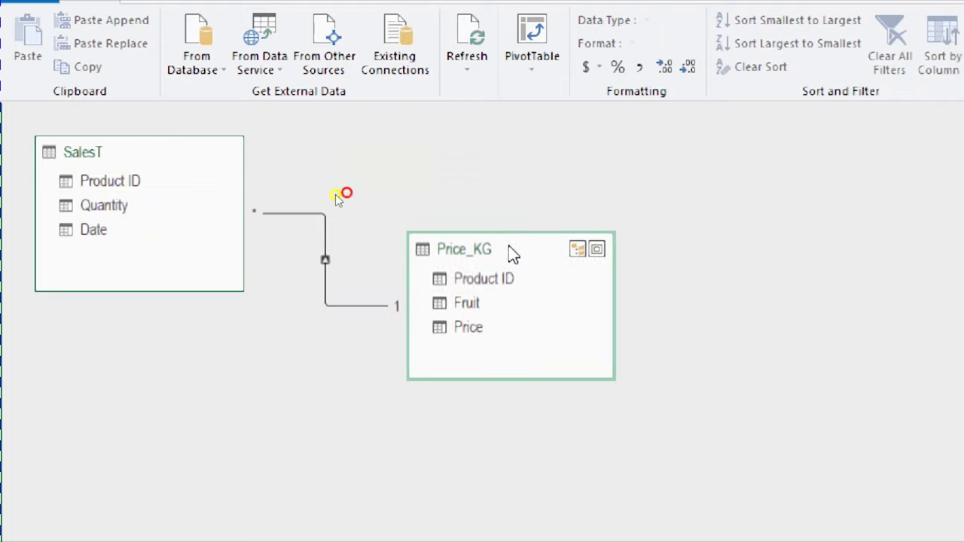
{"action": "left_click", "coordinate": [258, 234]}
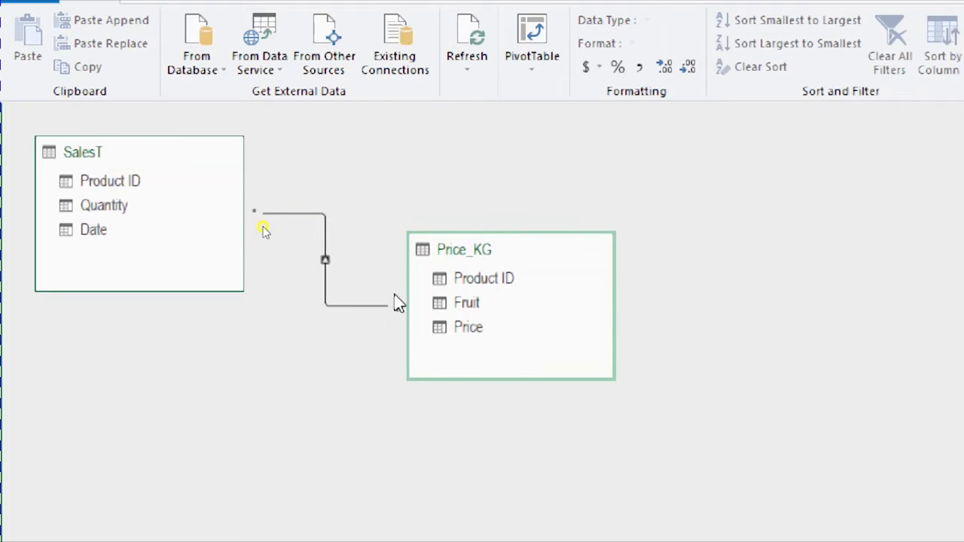
{"action": "left_click", "coordinate": [281, 213]}
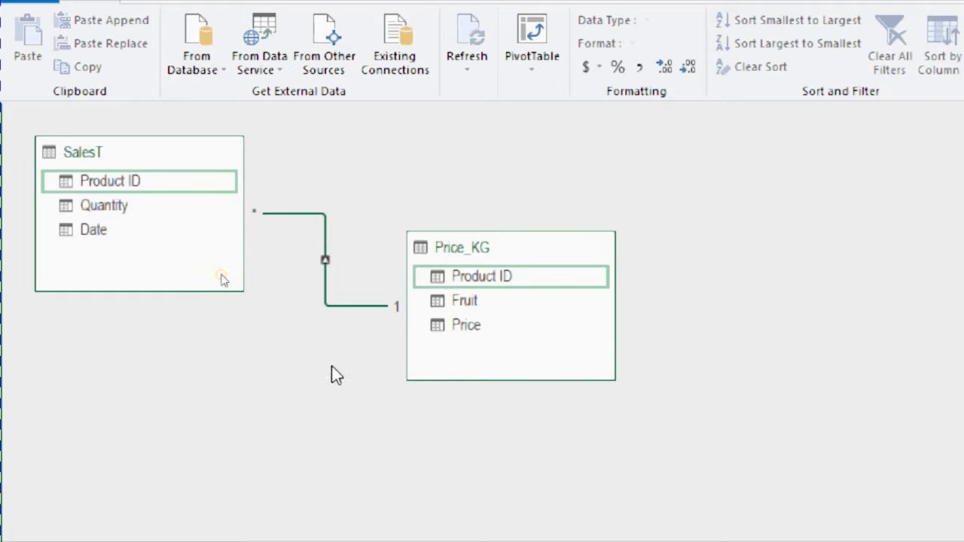
{"action": "key", "text": "Delete"}
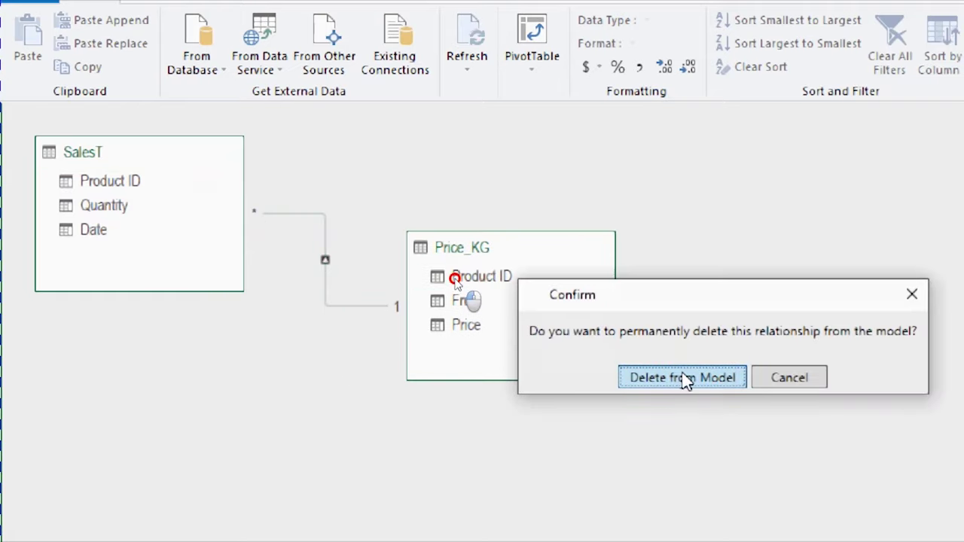
Step: Confirm deleting the relationship, then link SalesT's Product ID to Price_KG's Product ID
{"action": "left_click", "coordinate": [682, 377]}
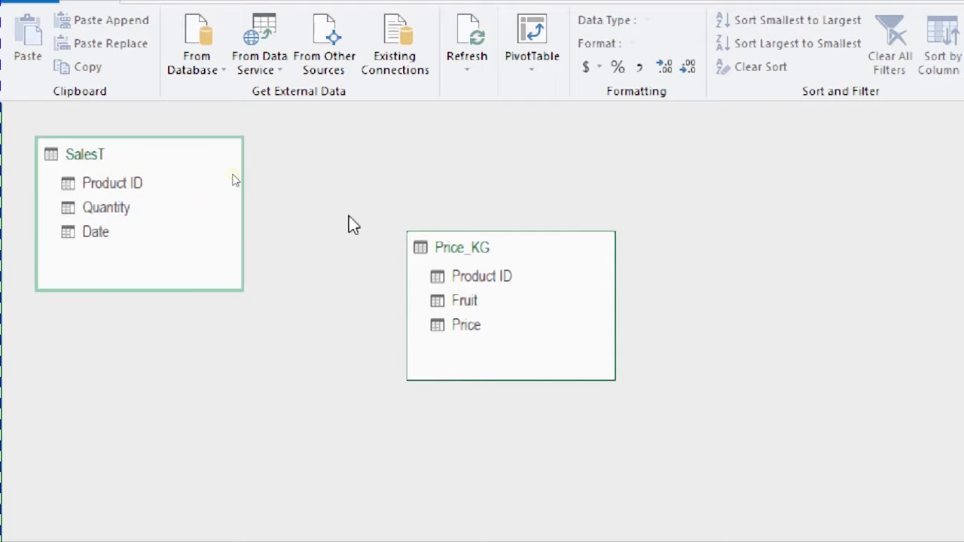
{"action": "left_click", "coordinate": [142, 187]}
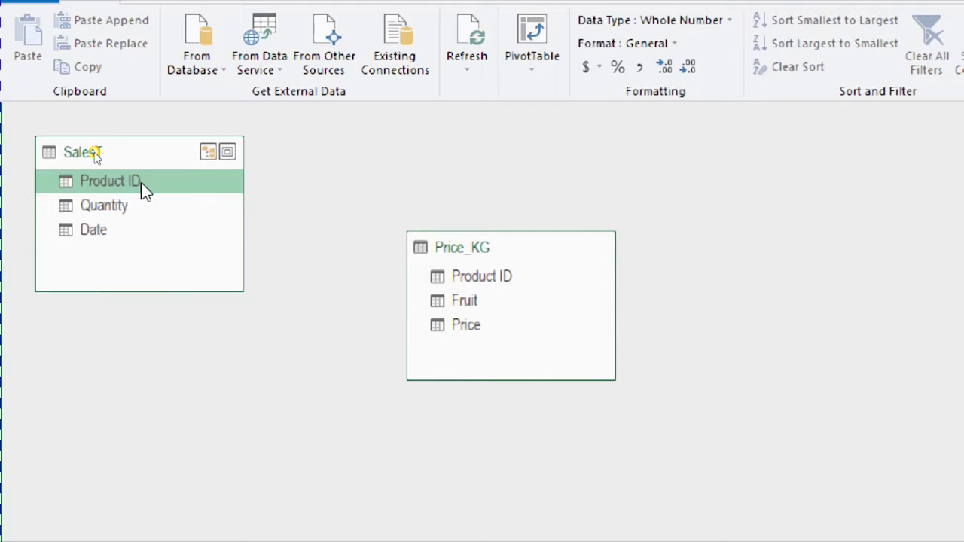
{"action": "left_click_drag", "start_coordinate": [143, 183], "coordinate": [494, 278]}
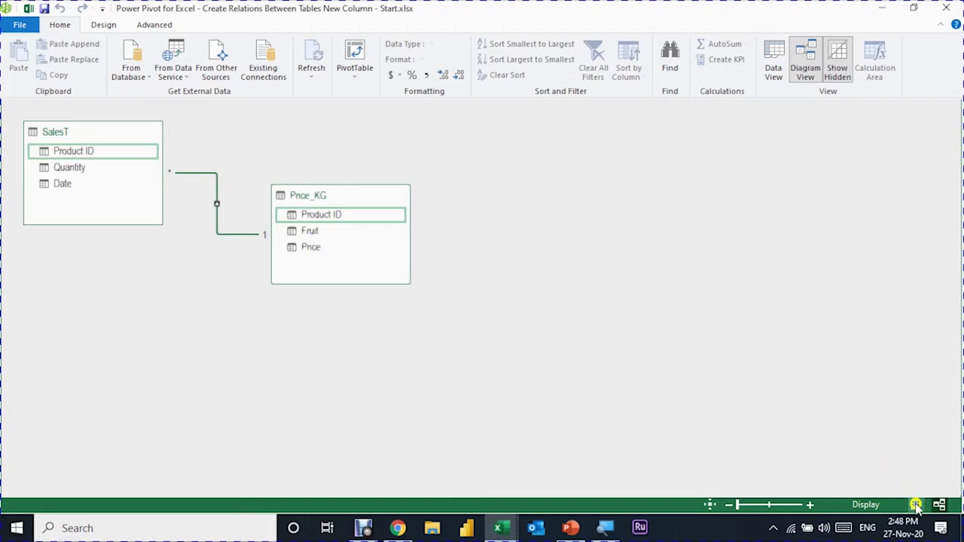
{"action": "left_click", "coordinate": [268, 133]}
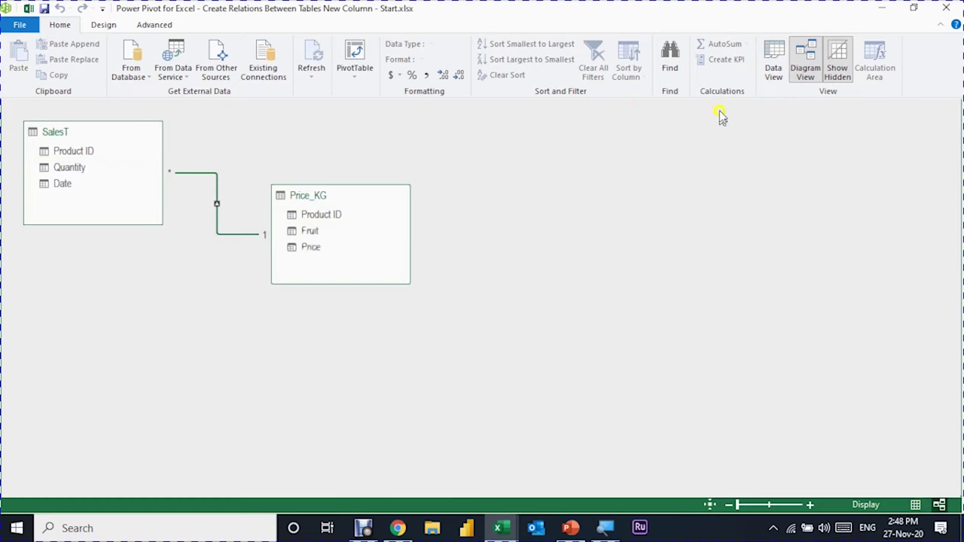
Step: Switch to Data View and show SalesT's grid with the Date column widened
{"action": "left_click", "coordinate": [767, 68]}
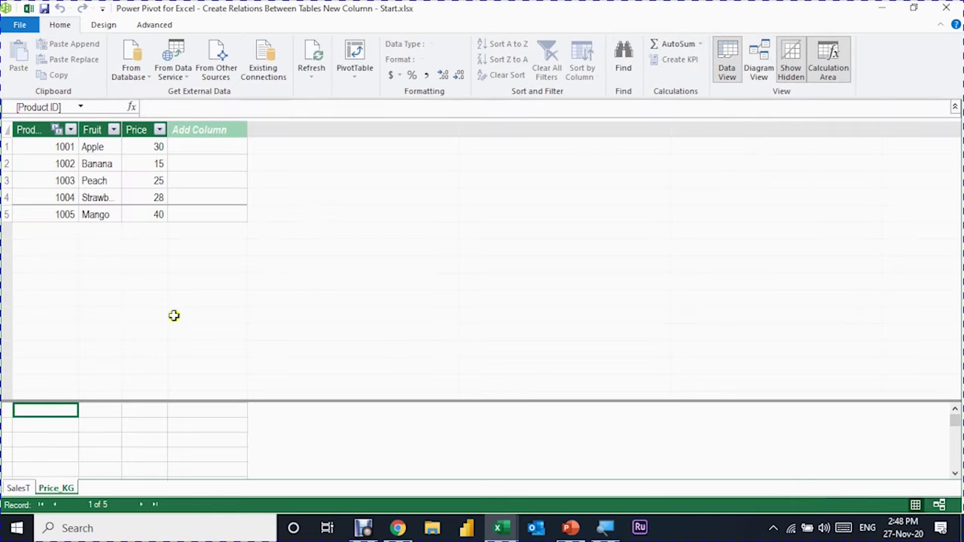
{"action": "left_click", "coordinate": [15, 488]}
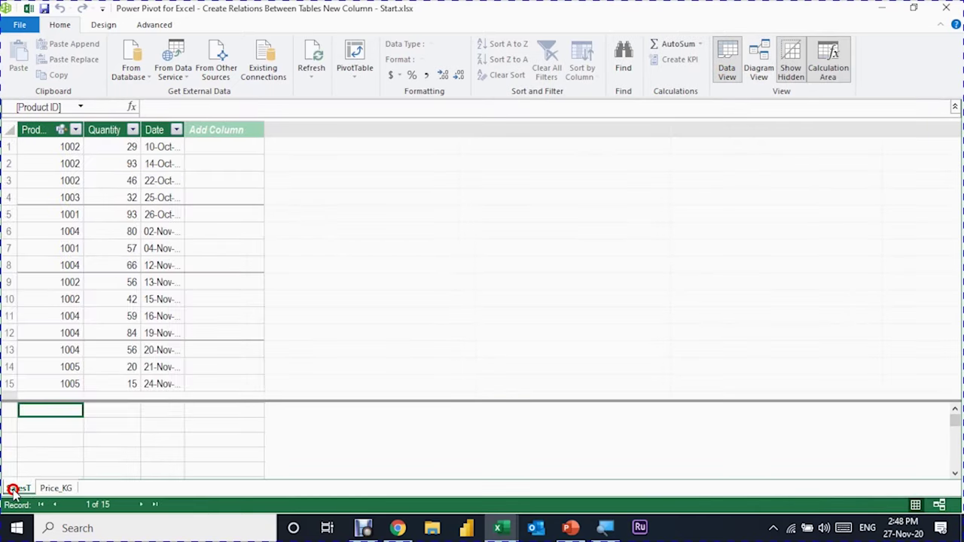
{"action": "left_click", "coordinate": [46, 488]}
{"action": "left_click", "coordinate": [20, 488]}
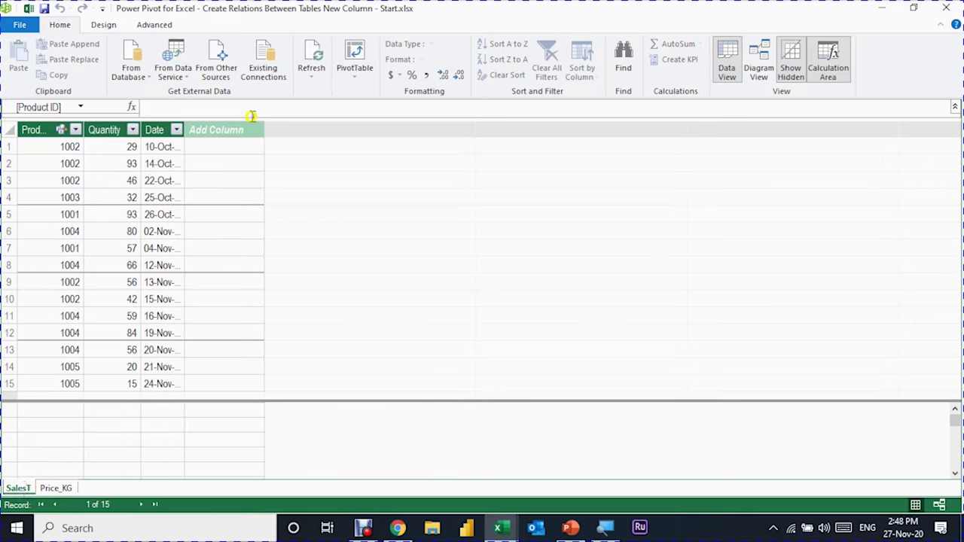
{"action": "double_click", "coordinate": [185, 129]}
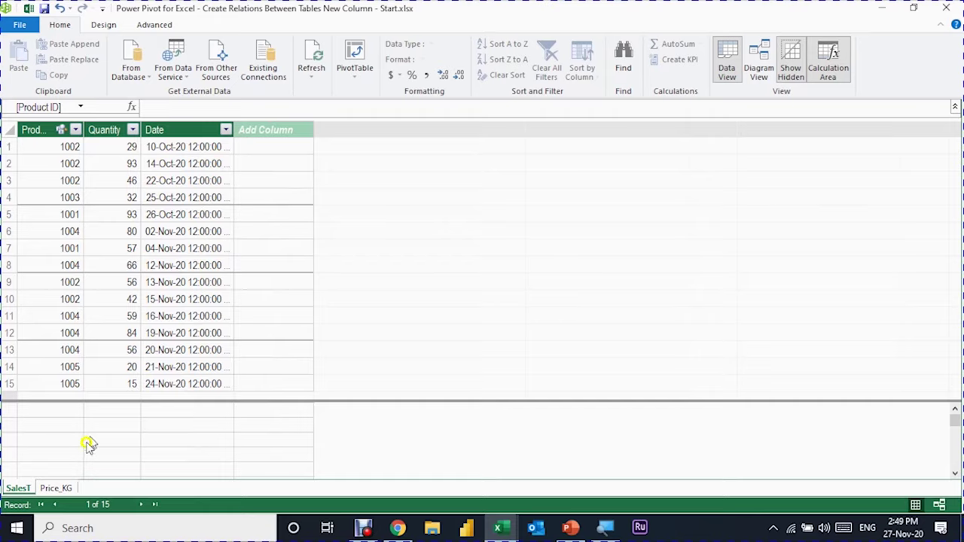
Step: Glance at Price_KG's data, then return to SalesT's 15-row grid
{"action": "left_click", "coordinate": [68, 487]}
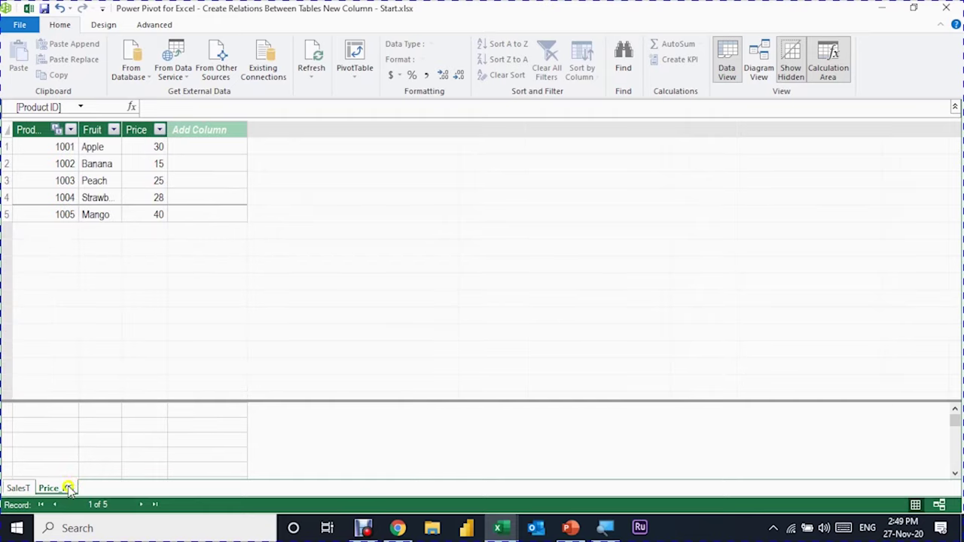
{"action": "left_click", "coordinate": [18, 488]}
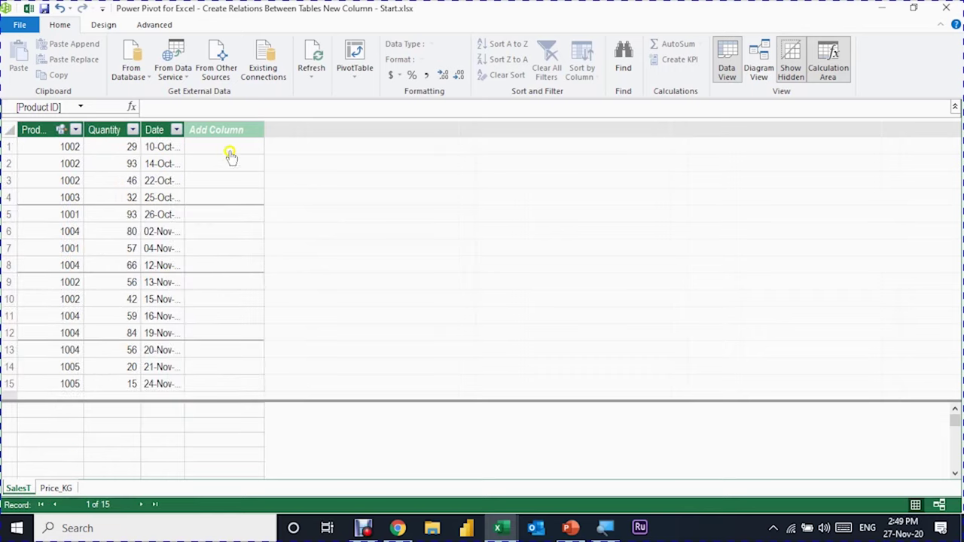
{"action": "left_click", "coordinate": [122, 387]}
{"action": "left_click", "coordinate": [248, 186]}
{"action": "left_click", "coordinate": [216, 131]}
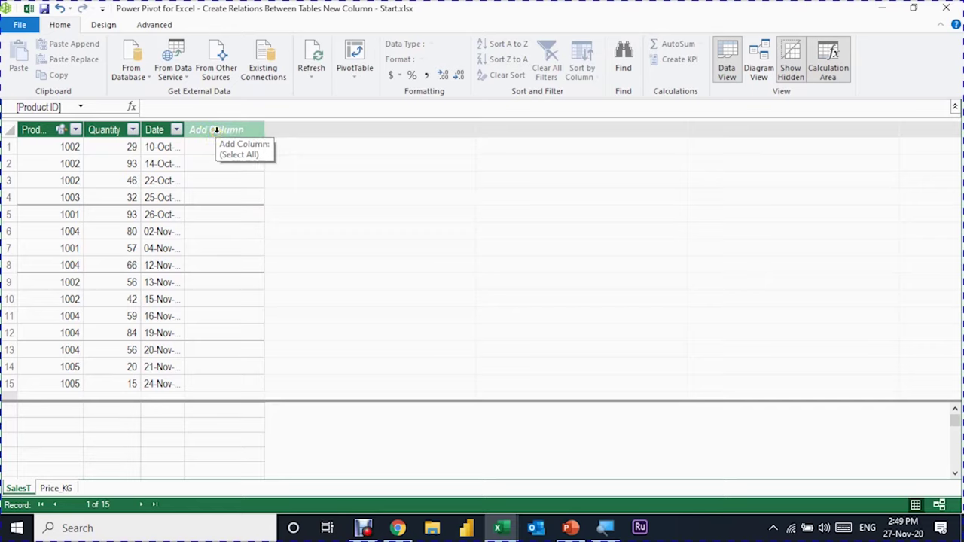
Step: Add a new column named Price to the SalesT table and select it
{"action": "double_click", "coordinate": [216, 130]}
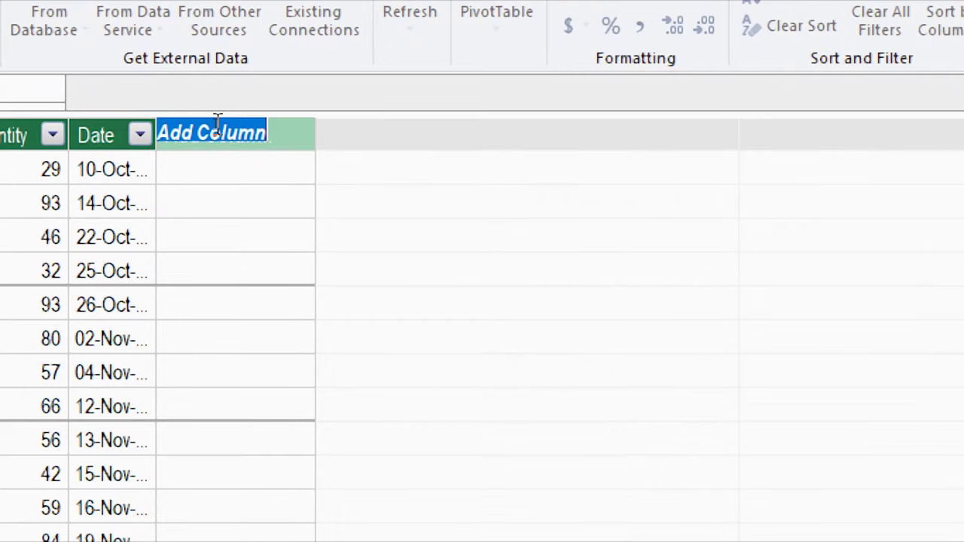
{"action": "type", "text": "Price"}
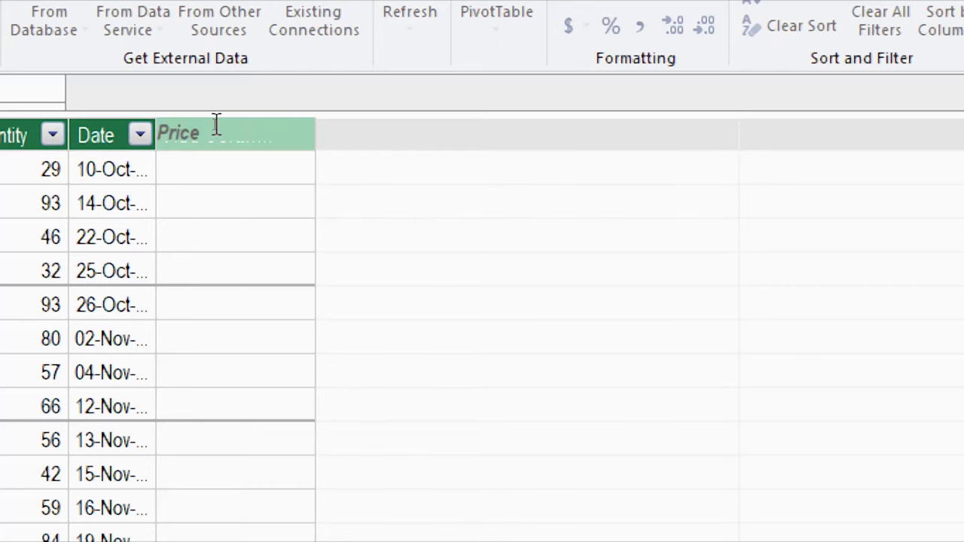
{"action": "key", "text": "Return"}
{"action": "left_click", "coordinate": [208, 123]}
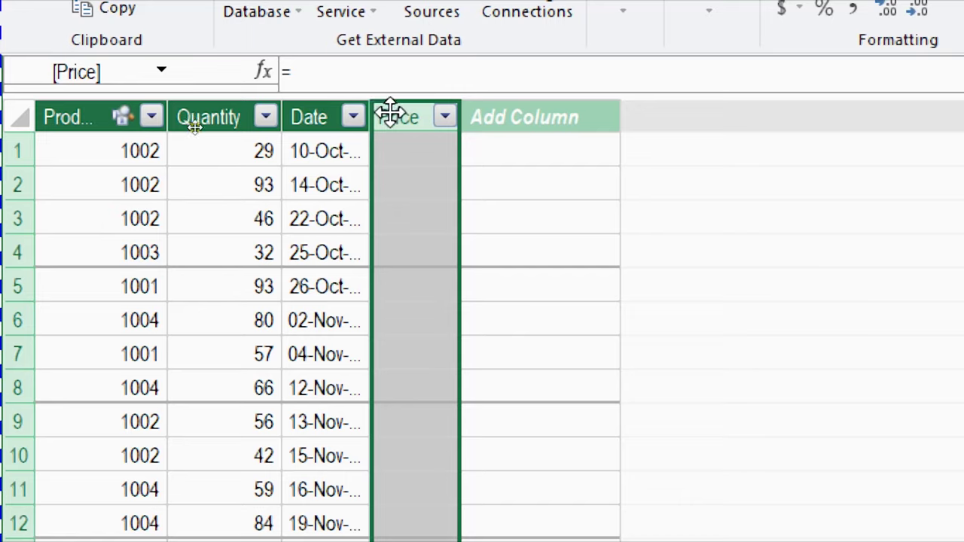
Step: Start the Price column's formula as =RELATED( so Price_KG's columns are listed
{"action": "left_click", "coordinate": [358, 70]}
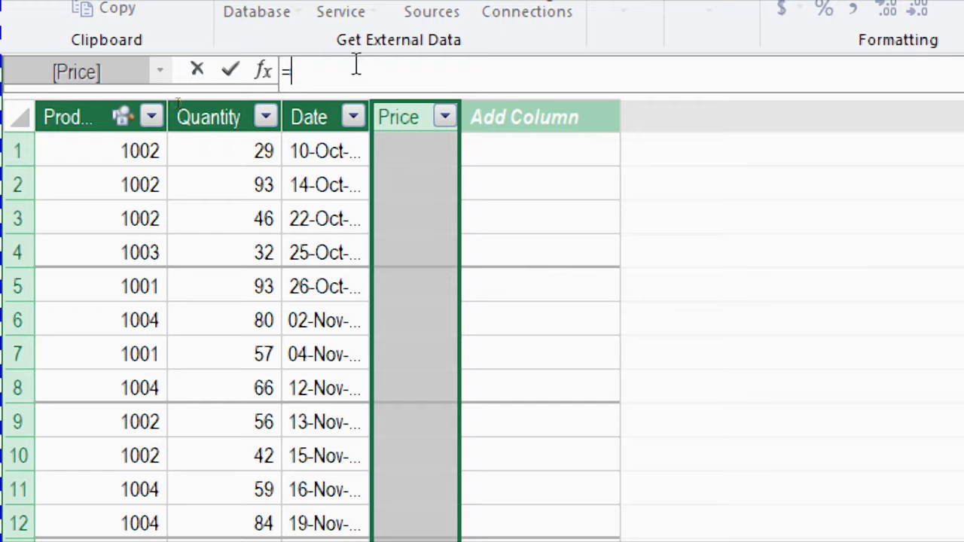
{"action": "type", "text": "rela"}
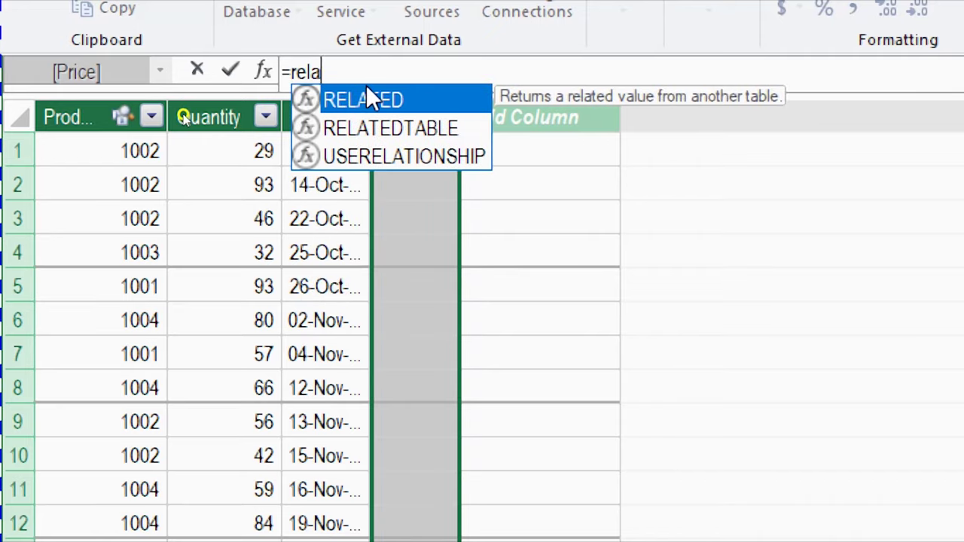
{"action": "double_click", "coordinate": [367, 96]}
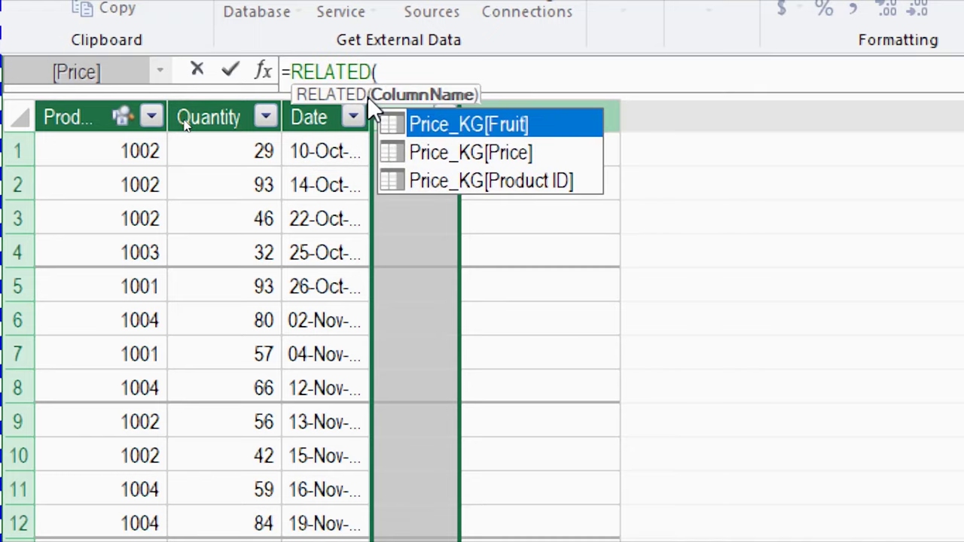
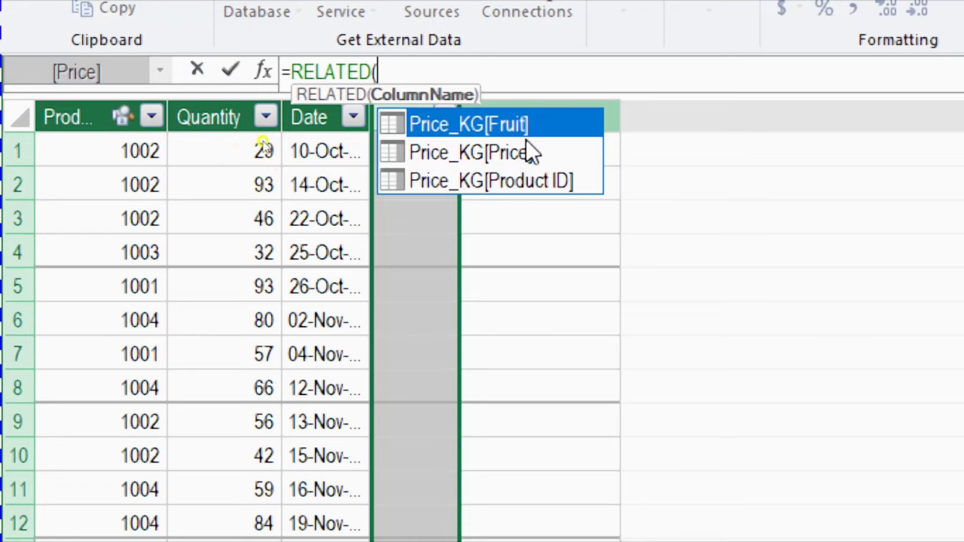
Step: Complete the Price column formula as =RELATED(Price_KG[Price]), filling prices like 15, 25, 30
{"action": "left_click", "coordinate": [415, 152]}
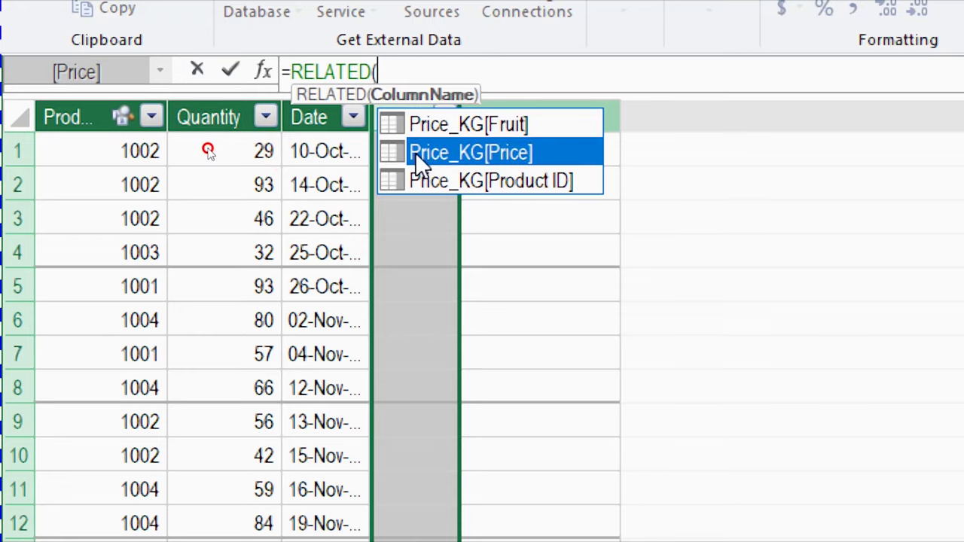
{"action": "double_click", "coordinate": [415, 152]}
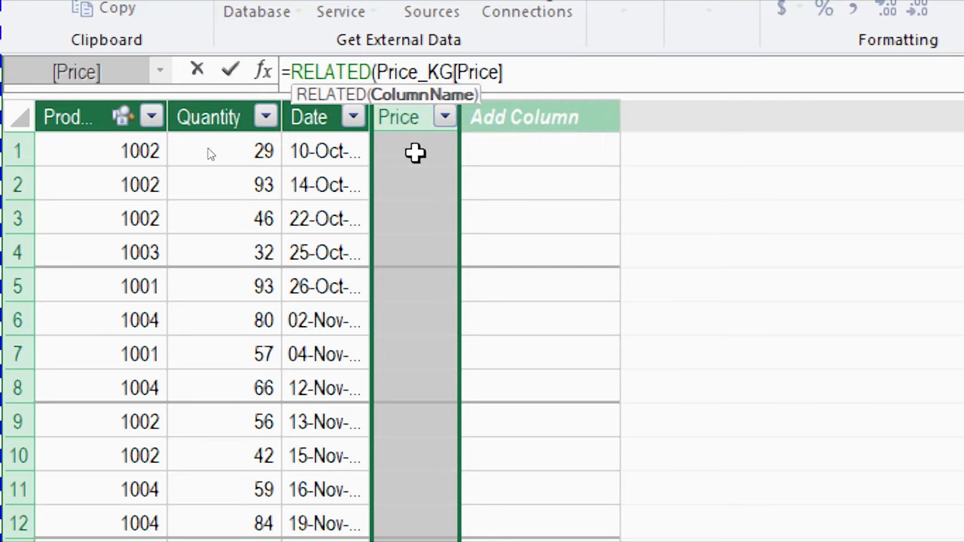
{"action": "type", "text": ")"}
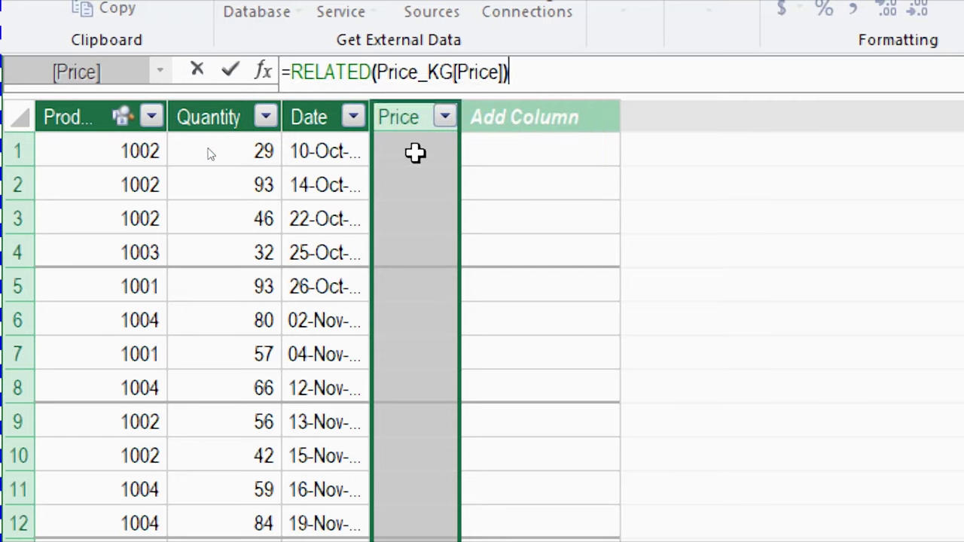
{"action": "key", "text": "Return"}
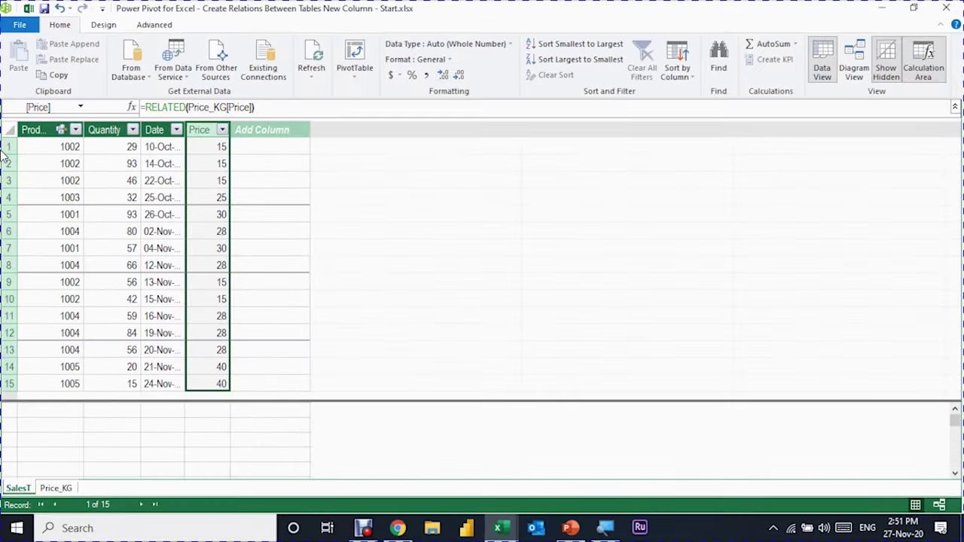
Step: Add a new SalesT column named Revenue
{"action": "left_click", "coordinate": [202, 144]}
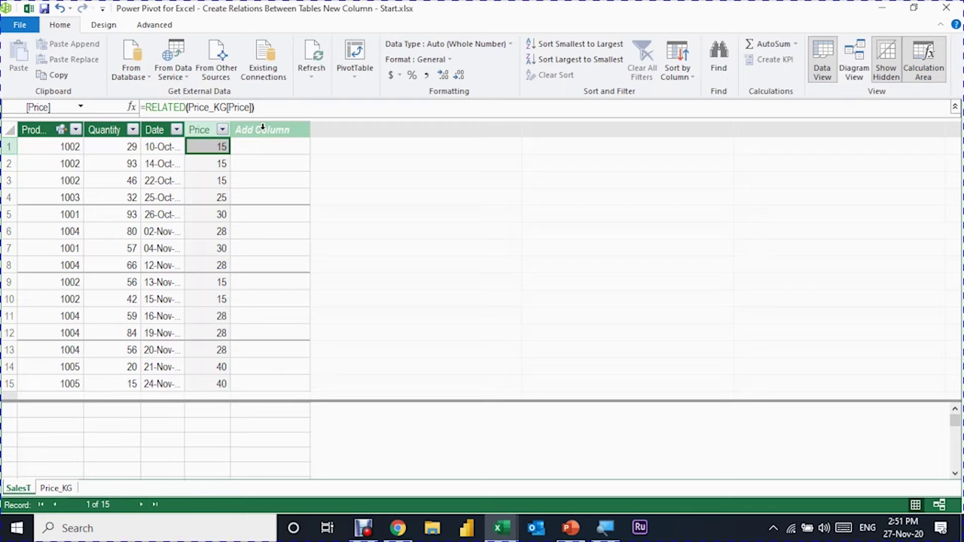
{"action": "double_click", "coordinate": [262, 128]}
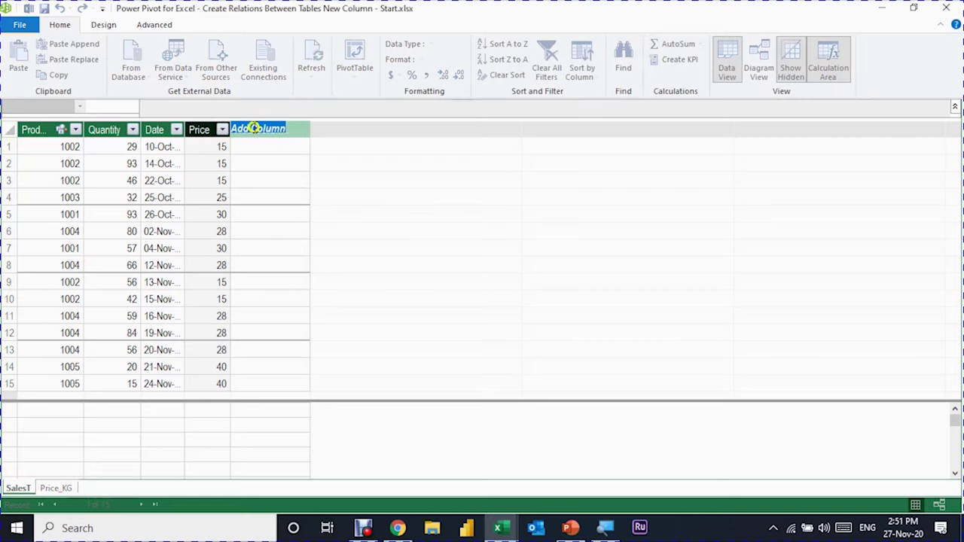
{"action": "type", "text": "Reve"}
{"action": "type", "text": "n"}
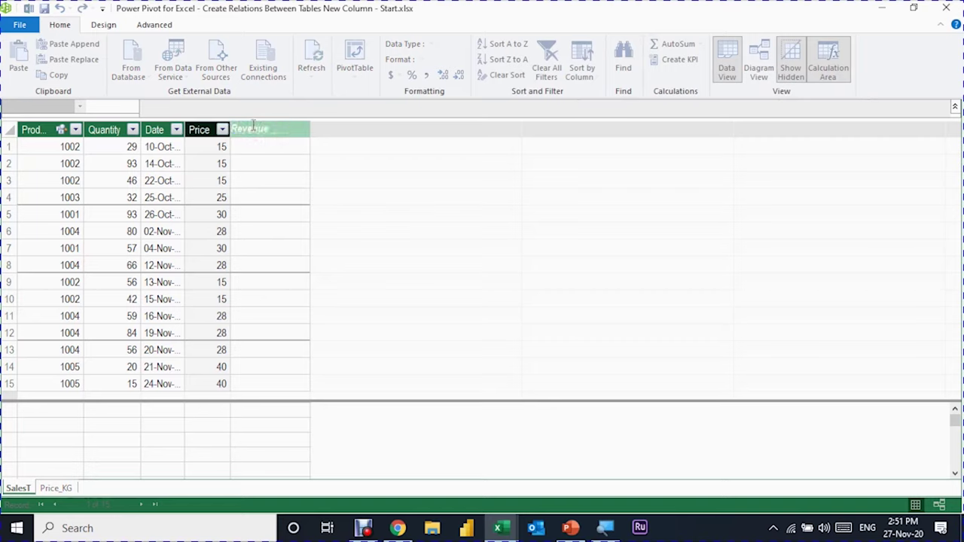
{"action": "type", "text": "ue"}
{"action": "key", "text": "Return"}
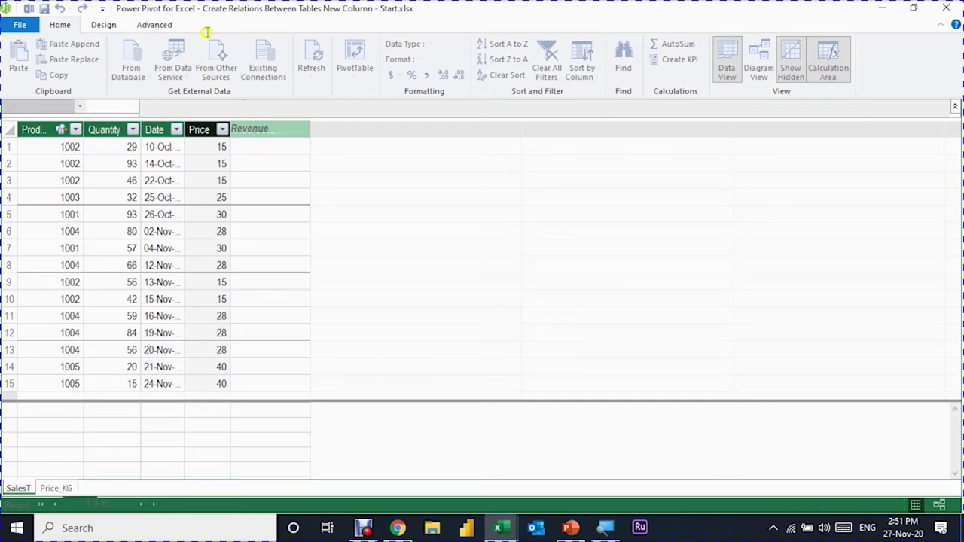
Step: Fill Revenue with =SalesT[Quantity]*SalesT[Price], giving values like 435 and 1395
{"action": "left_click", "coordinate": [170, 109]}
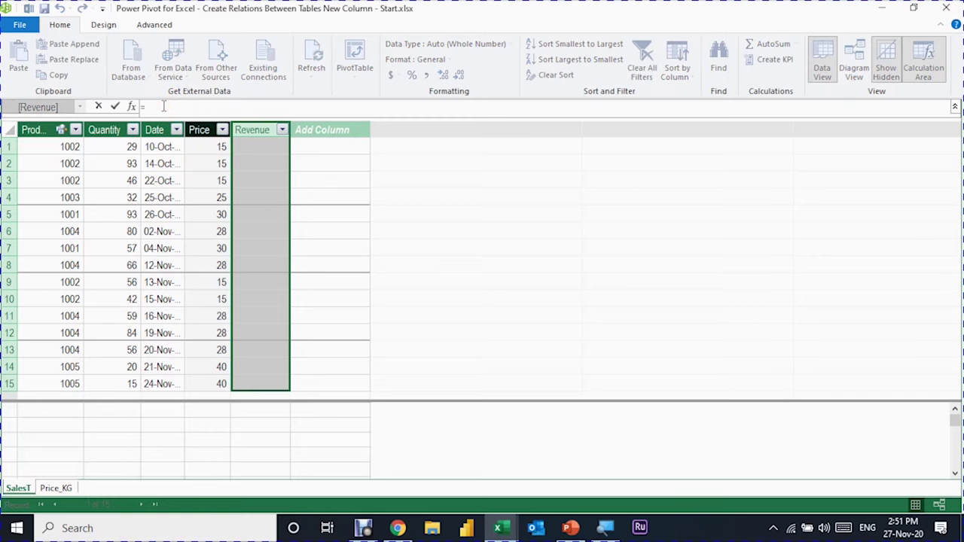
{"action": "left_click", "coordinate": [106, 130]}
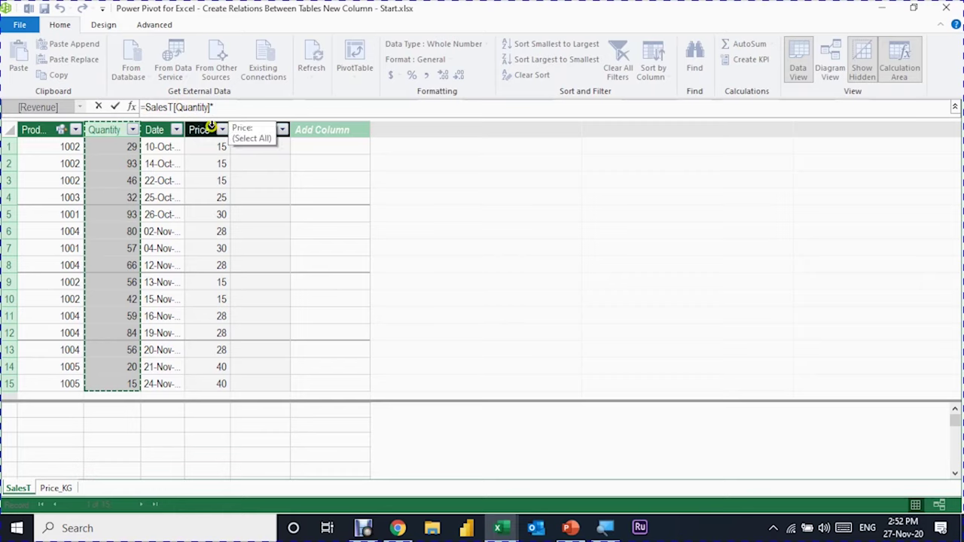
{"action": "left_click", "coordinate": [211, 128]}
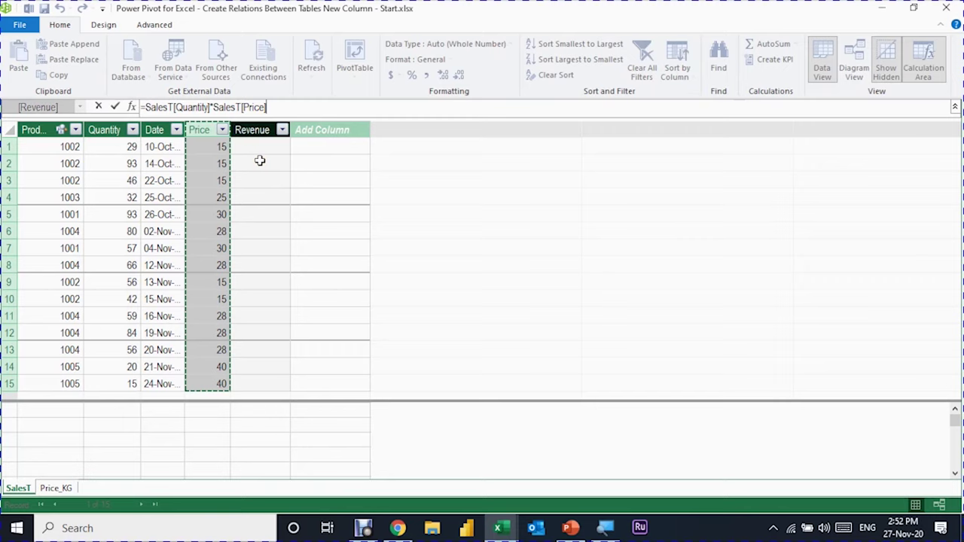
{"action": "key", "text": "Return"}
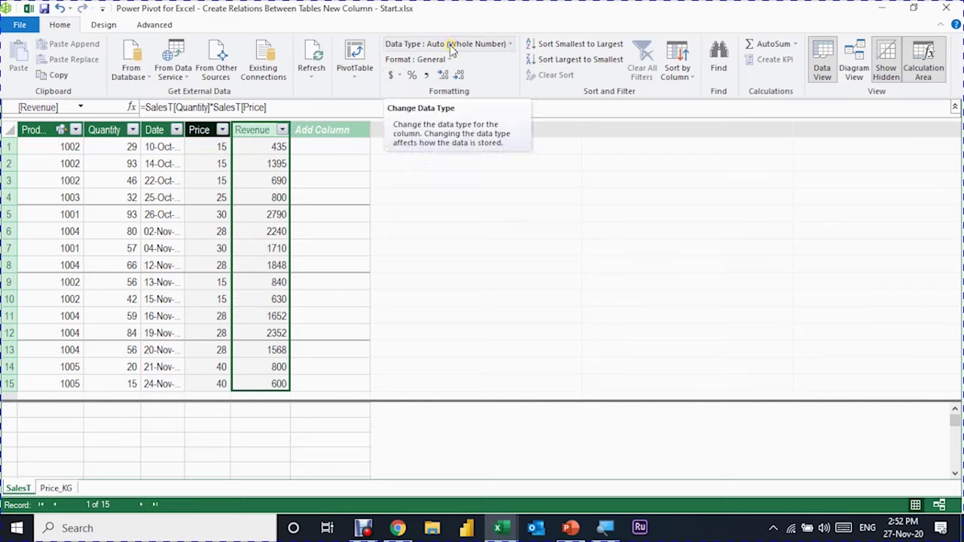
Step: Set Revenue to the Decimal Number data type and format, adding thousands separators
{"action": "left_click", "coordinate": [509, 46]}
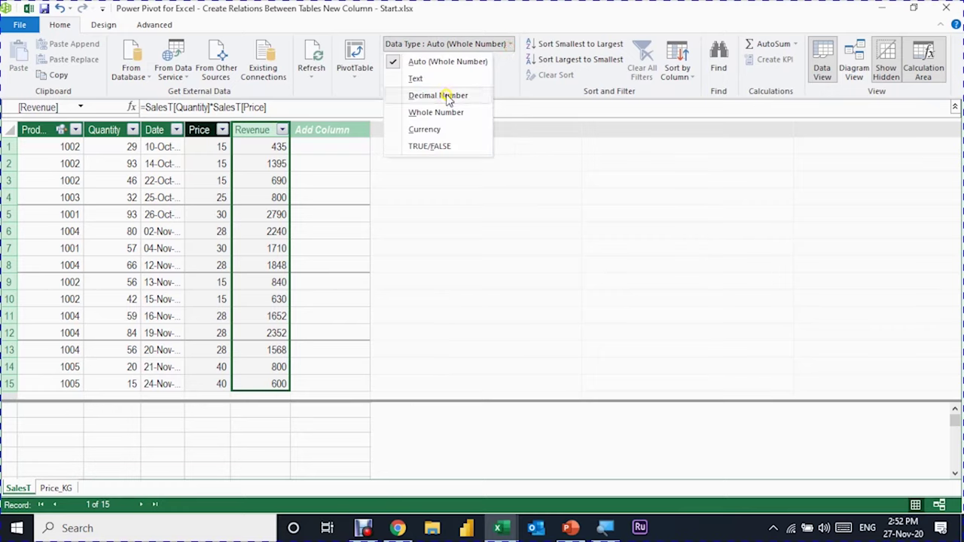
{"action": "left_click", "coordinate": [450, 96]}
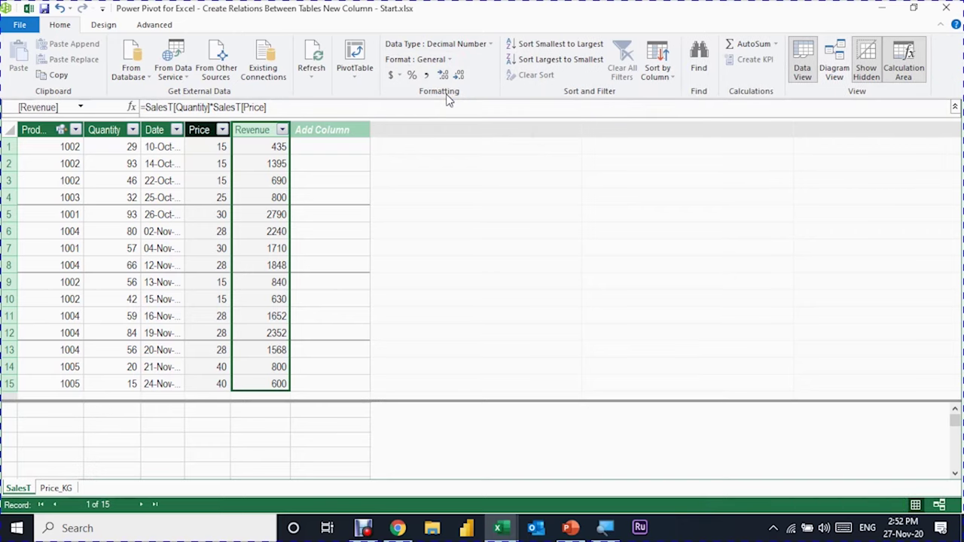
{"action": "left_click", "coordinate": [428, 60]}
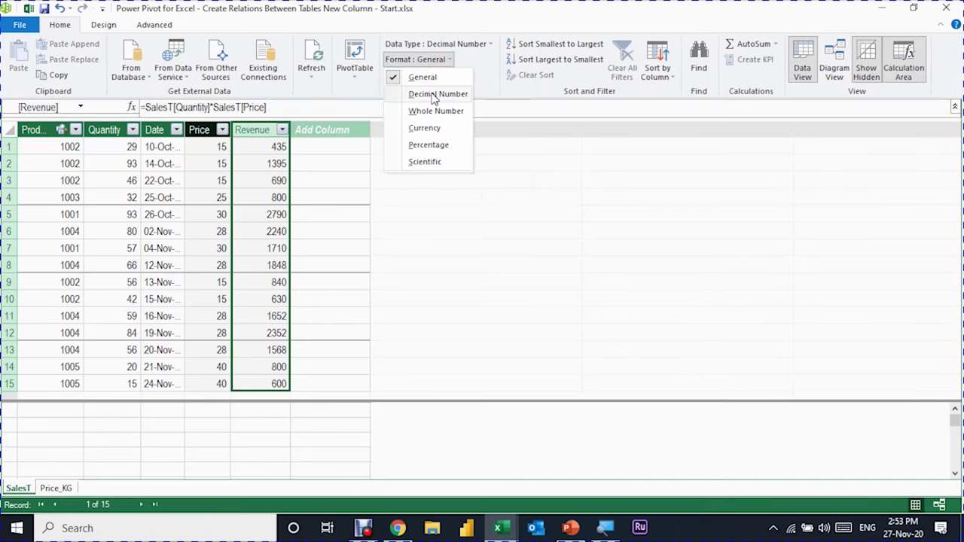
{"action": "left_click", "coordinate": [434, 95]}
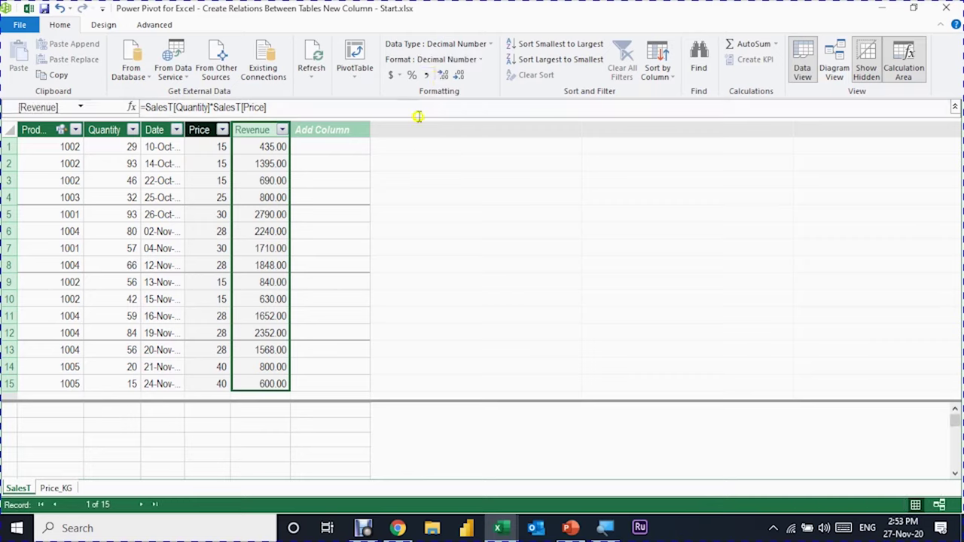
{"action": "left_click", "coordinate": [426, 76]}
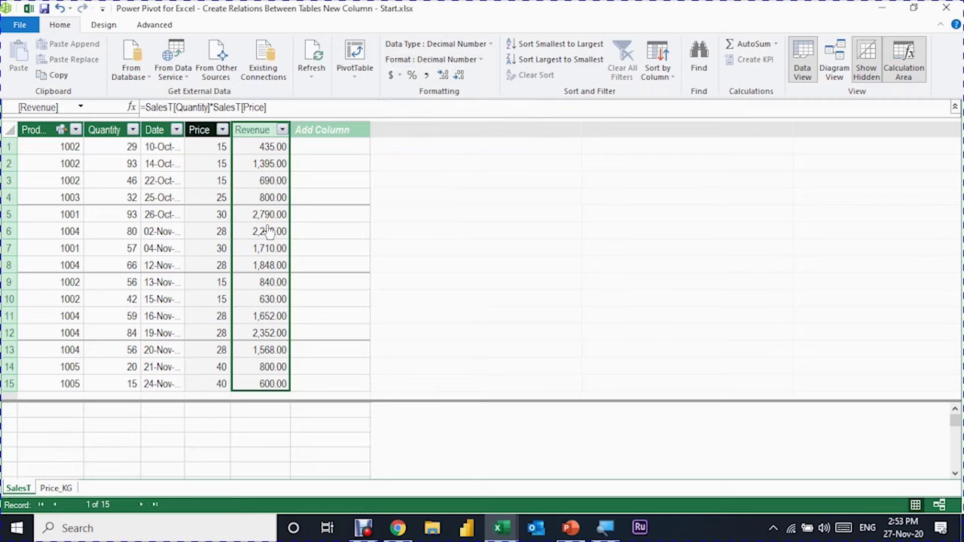
Step: Insert a data model pivot table on the existing worksheet at F9
{"action": "left_click", "coordinate": [356, 64]}
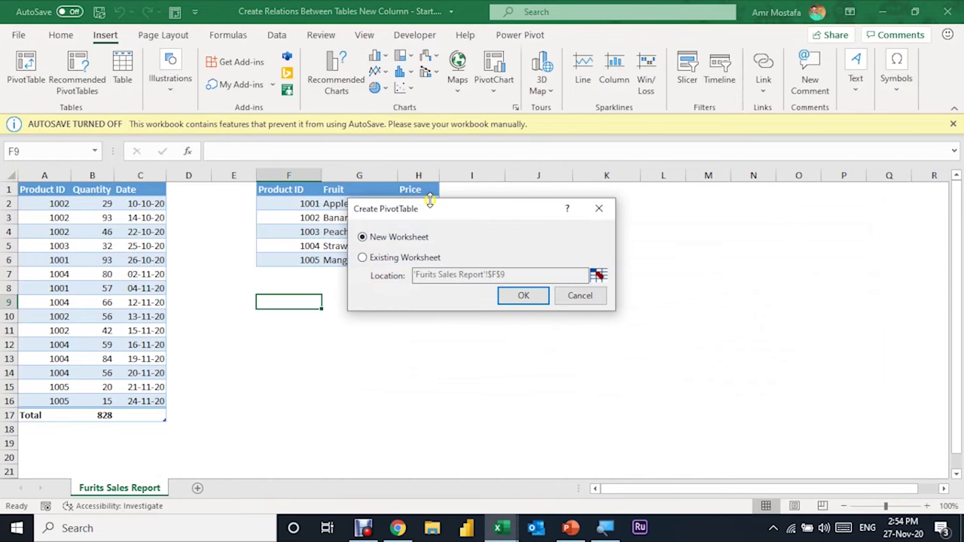
{"action": "left_click_drag", "start_coordinate": [433, 209], "coordinate": [534, 220]}
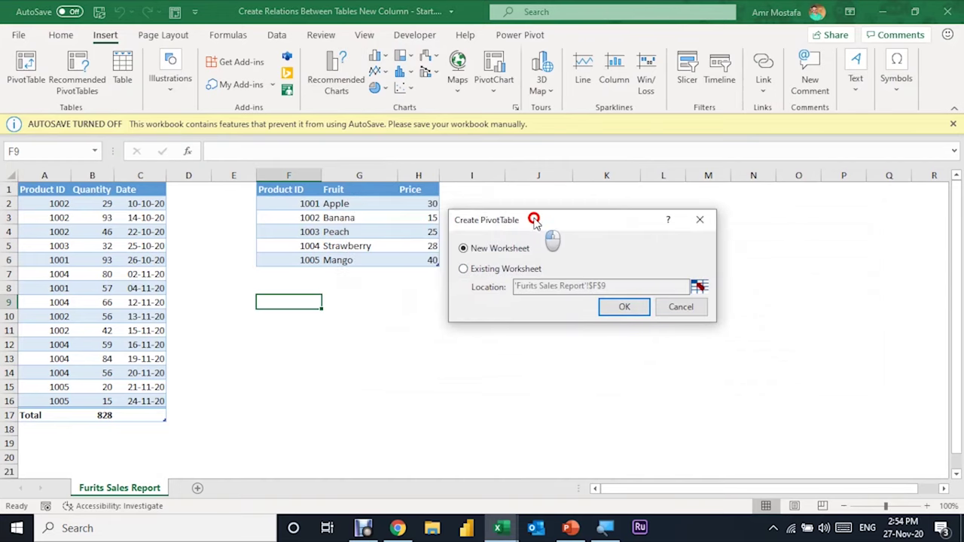
{"action": "left_click", "coordinate": [461, 270]}
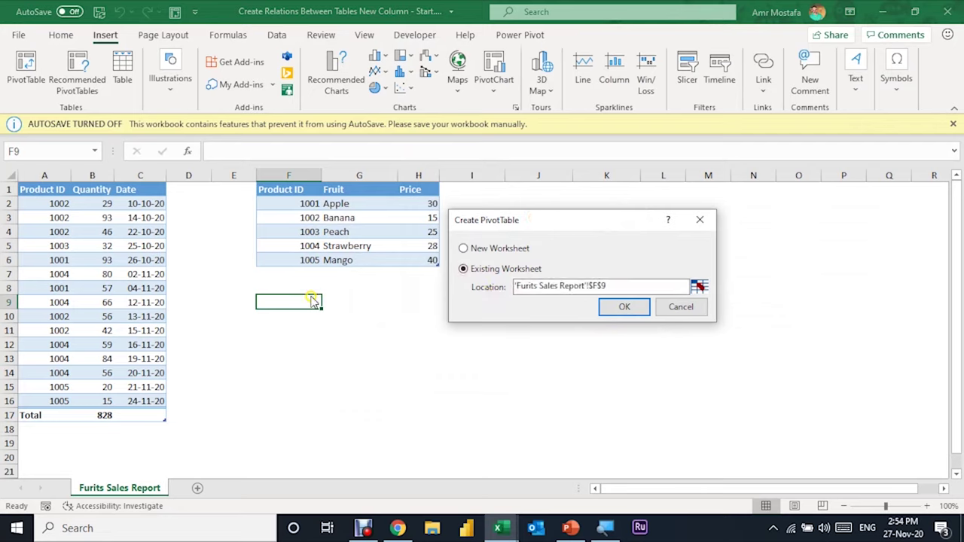
{"action": "left_click", "coordinate": [619, 307]}
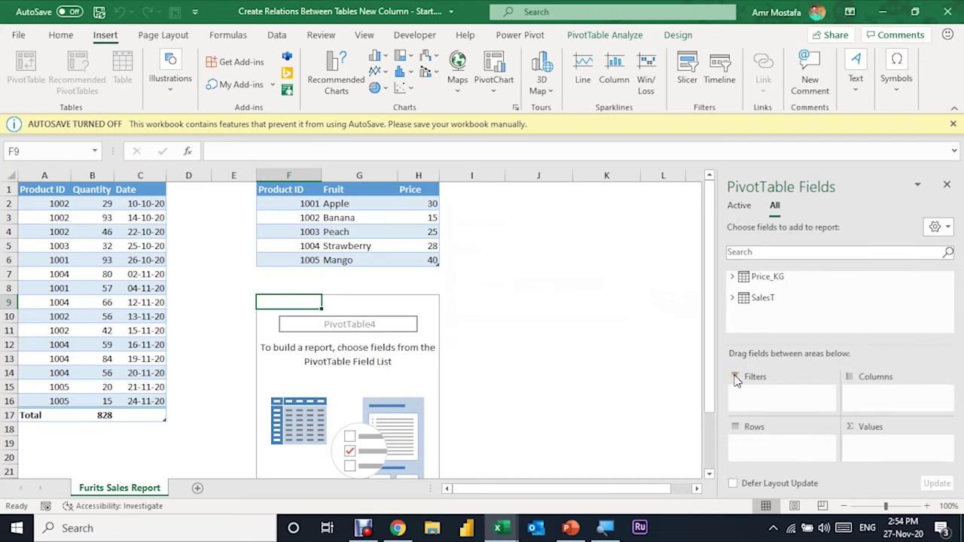
Step: Put Price_KG Fruit in Rows and SalesT Revenue in Values, totalling 20,350.00
{"action": "left_click", "coordinate": [765, 277]}
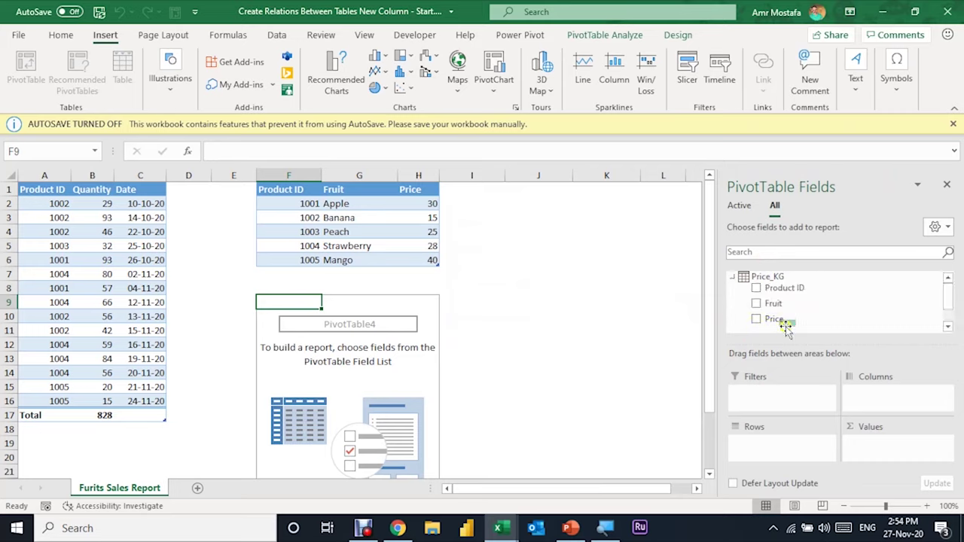
{"action": "left_click_drag", "start_coordinate": [776, 304], "coordinate": [792, 444]}
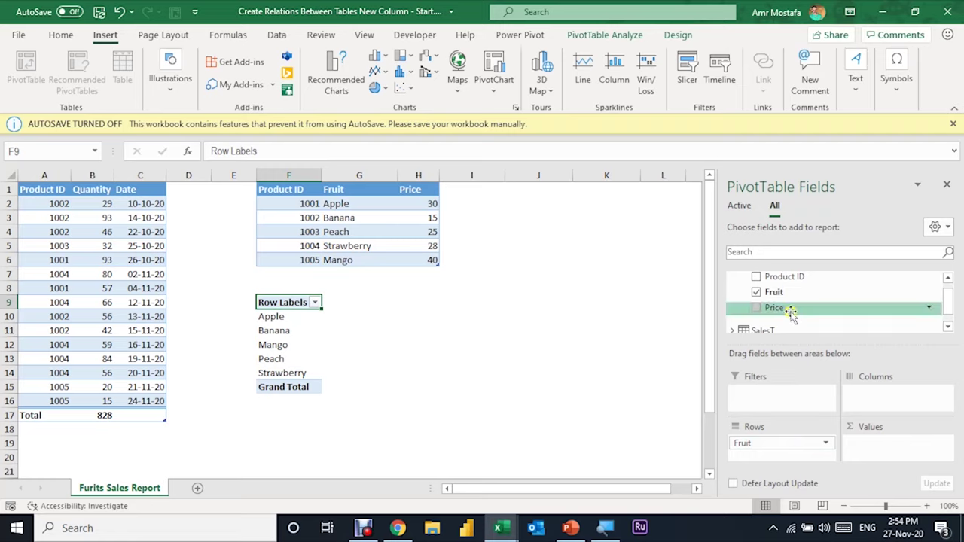
{"action": "scroll", "coordinate": [792, 312], "scroll_direction": "down", "scroll_amount": 1}
{"action": "left_click", "coordinate": [736, 317]}
{"action": "left_click", "coordinate": [736, 317]}
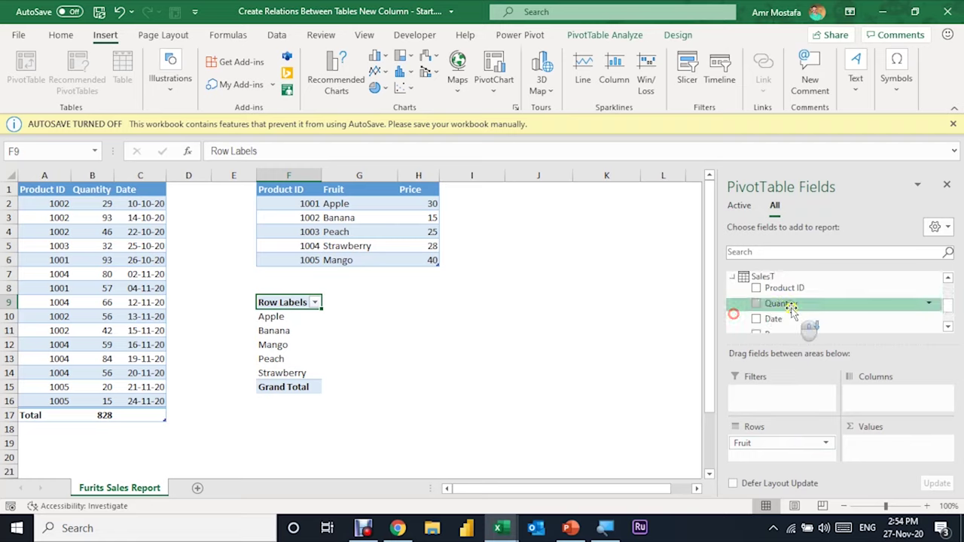
{"action": "scroll", "coordinate": [795, 320], "scroll_direction": "down", "scroll_amount": 3}
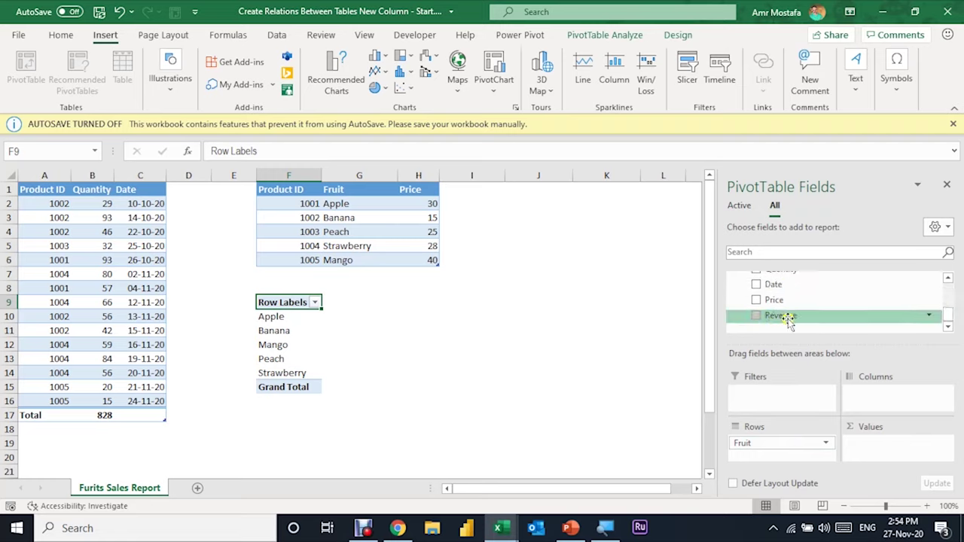
{"action": "left_click_drag", "start_coordinate": [814, 314], "coordinate": [891, 446]}
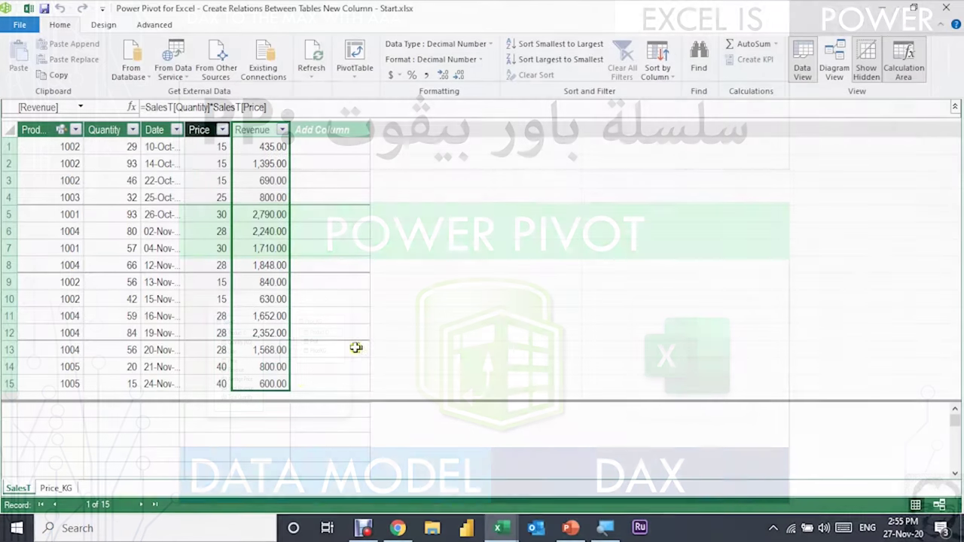
Step: Select an empty calculation-area cell below Price, discarding a partial 'Averag' entry
{"action": "left_click", "coordinate": [209, 426]}
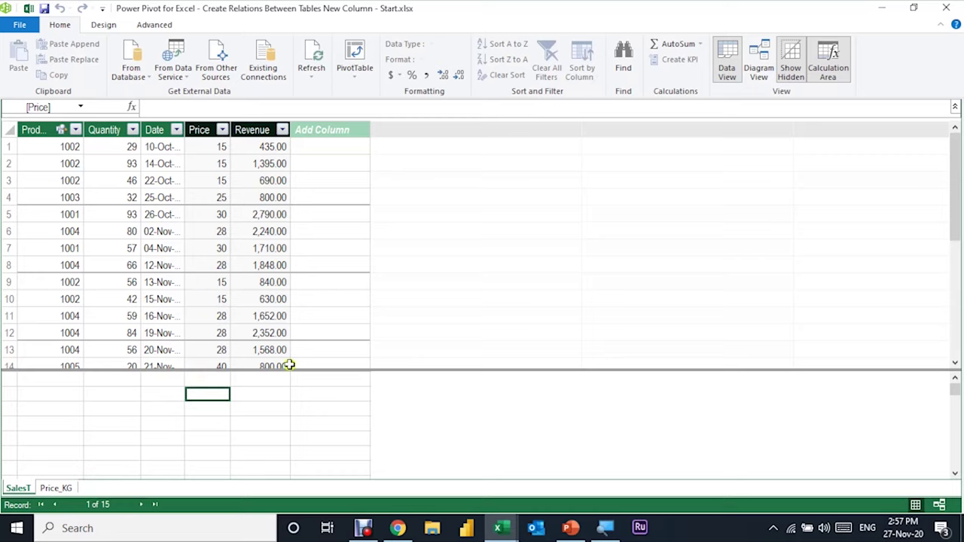
{"action": "left_click", "coordinate": [172, 349]}
{"action": "scroll", "coordinate": [182, 348], "scroll_direction": "down", "scroll_amount": 2}
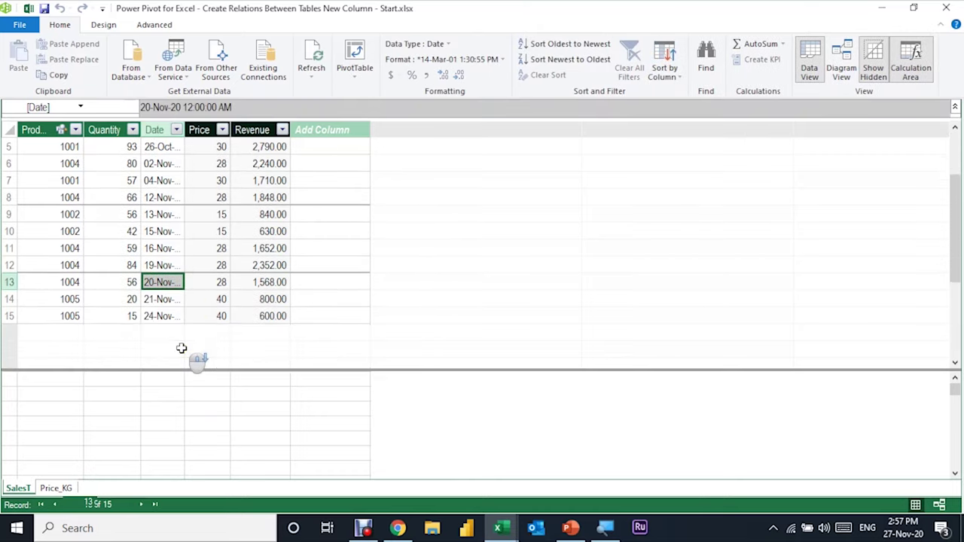
{"action": "scroll", "coordinate": [181, 348], "scroll_direction": "up", "scroll_amount": 1}
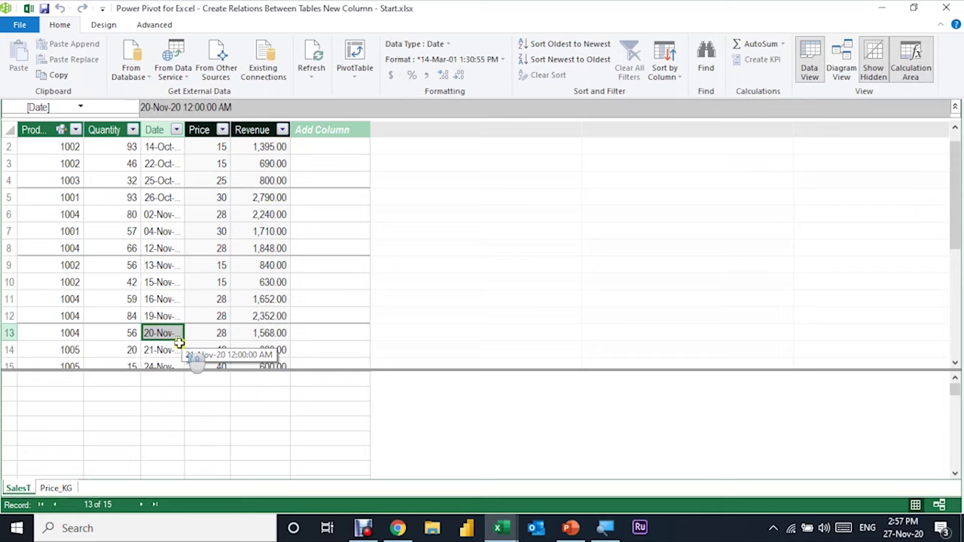
{"action": "scroll", "coordinate": [198, 360], "scroll_direction": "down", "scroll_amount": 1}
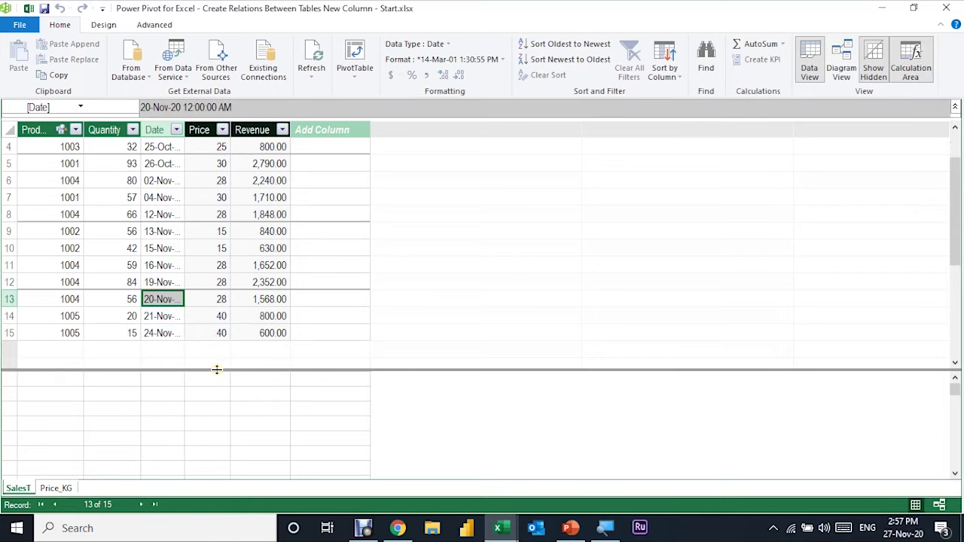
{"action": "left_click", "coordinate": [214, 387]}
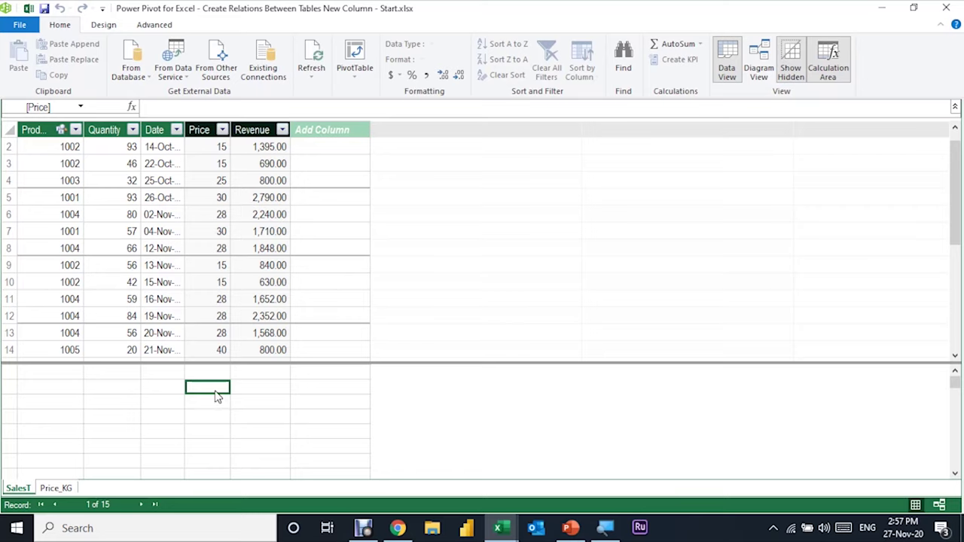
{"action": "type", "text": "Averag"}
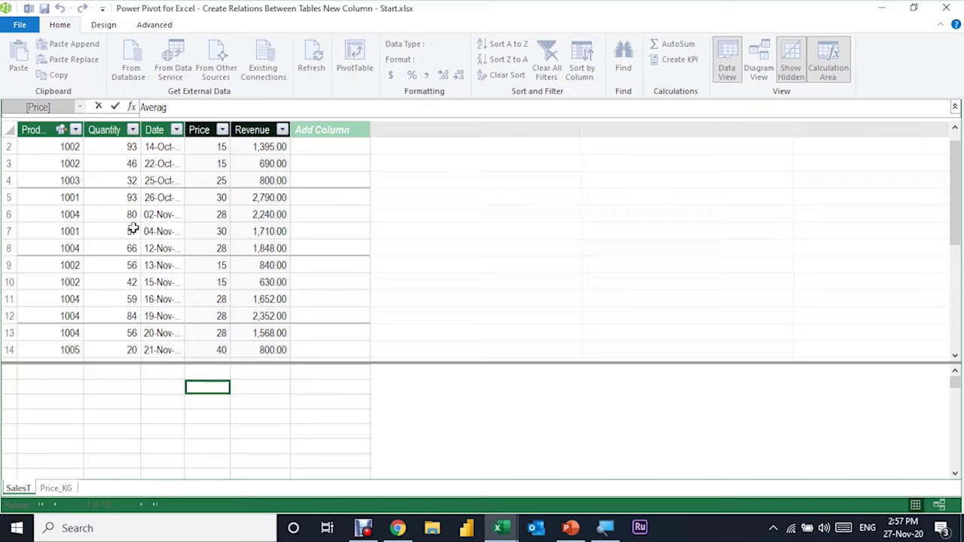
{"action": "key", "text": "Escape"}
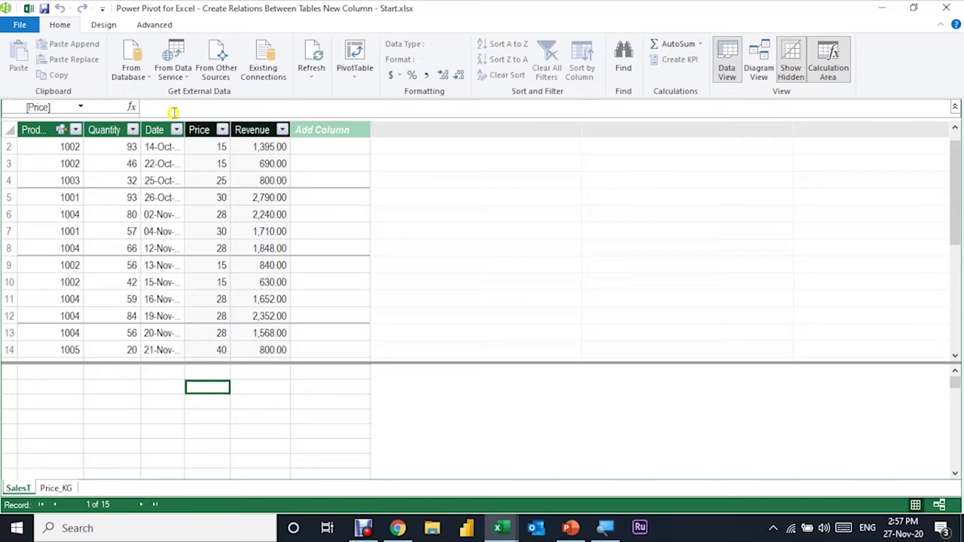
Step: Begin the measure formula 'Average Price :=SUM(' in the formula bar
{"action": "left_click", "coordinate": [173, 110]}
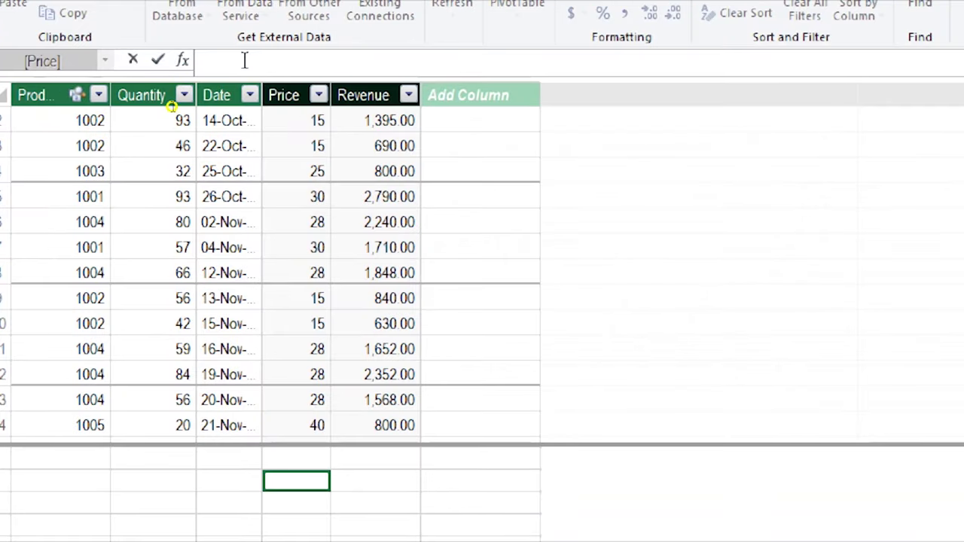
{"action": "key", "text": "Escape"}
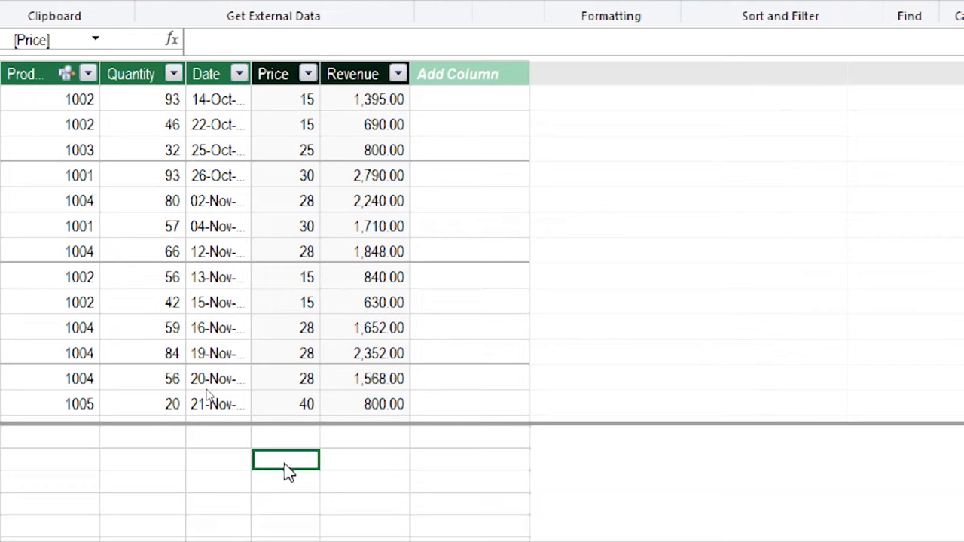
{"action": "type", "text": "Averag"}
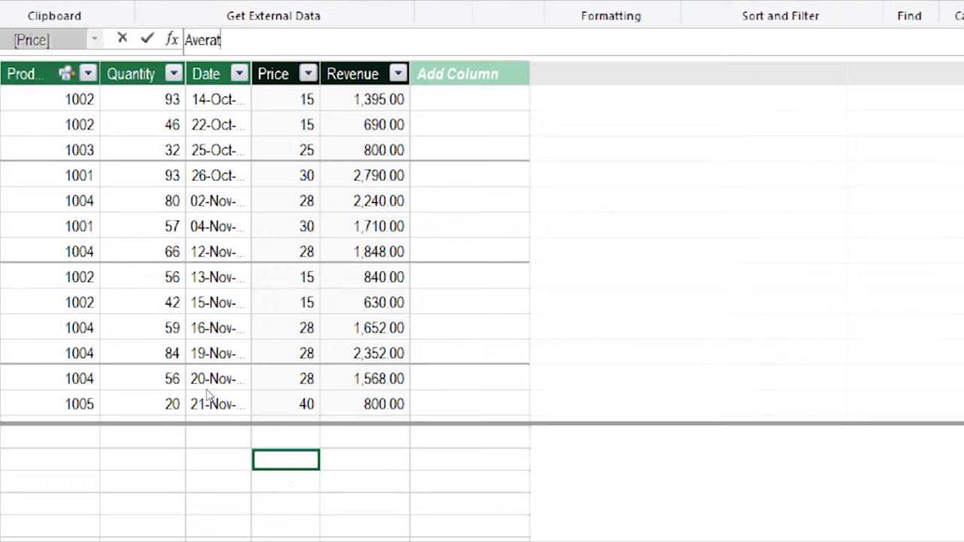
{"action": "type", "text": "e Price :"}
{"action": "type", "text": "="}
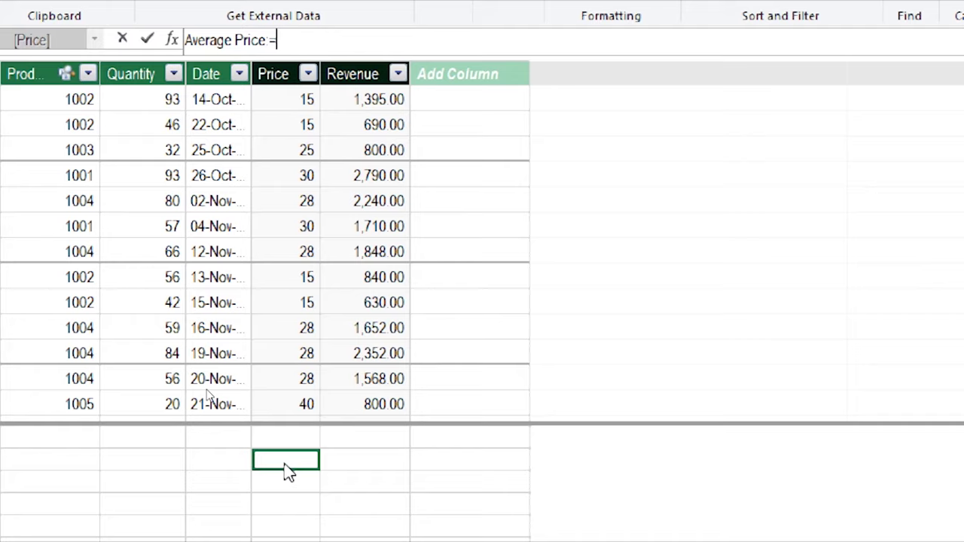
{"action": "type", "text": "Sum"}
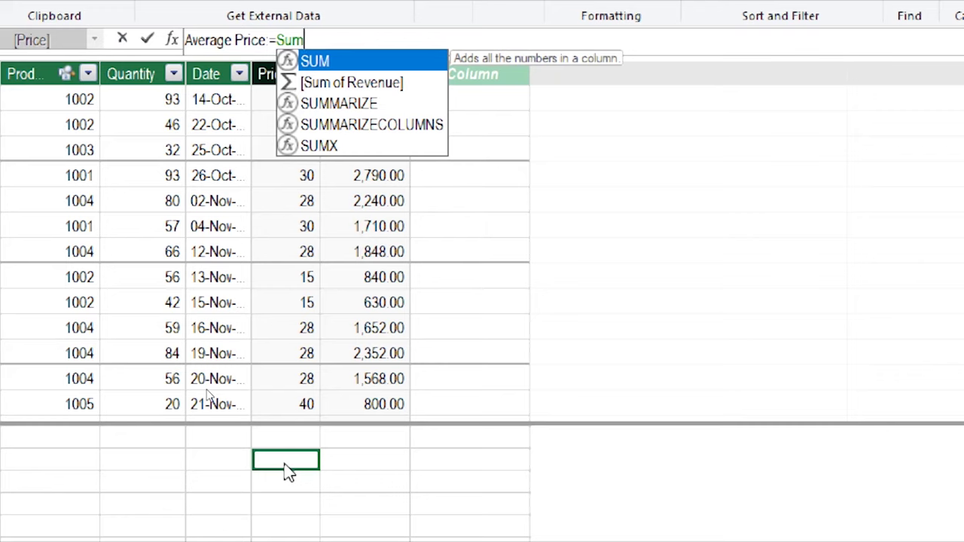
{"action": "key", "text": "Tab"}
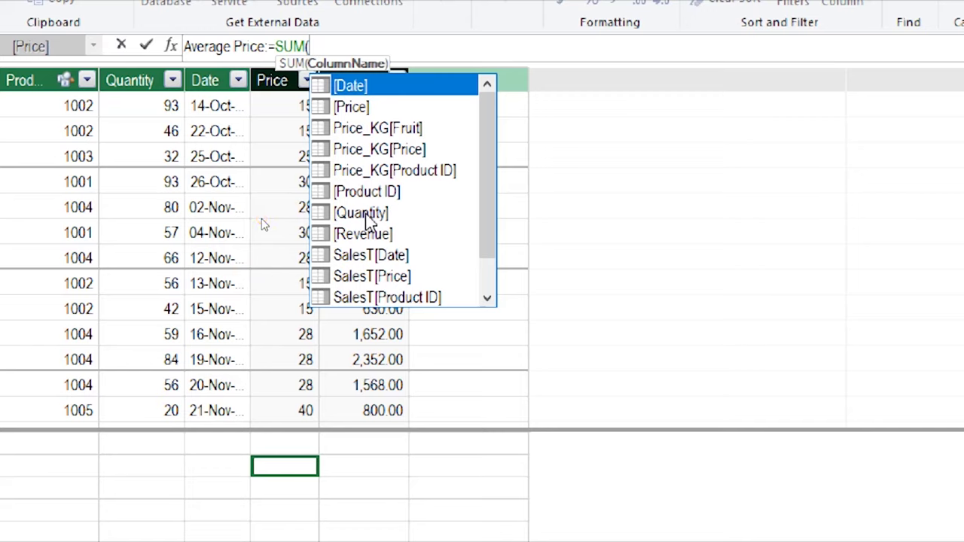
{"action": "left_click", "coordinate": [487, 298]}
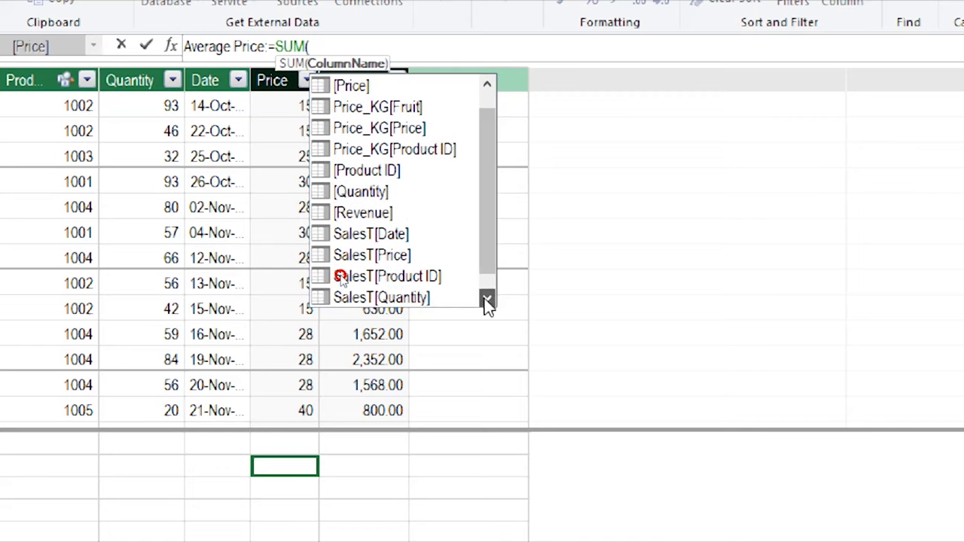
{"action": "left_click", "coordinate": [487, 301]}
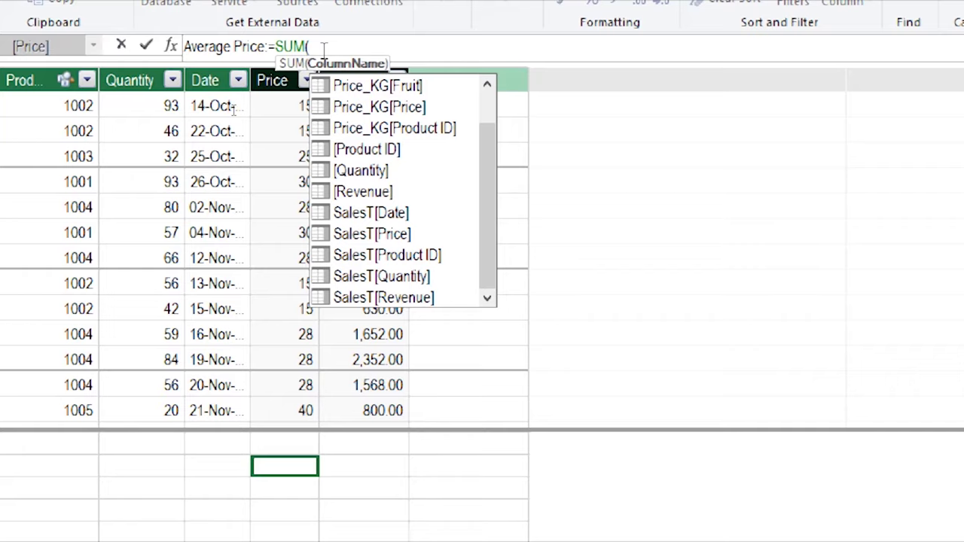
{"action": "left_click", "coordinate": [233, 108]}
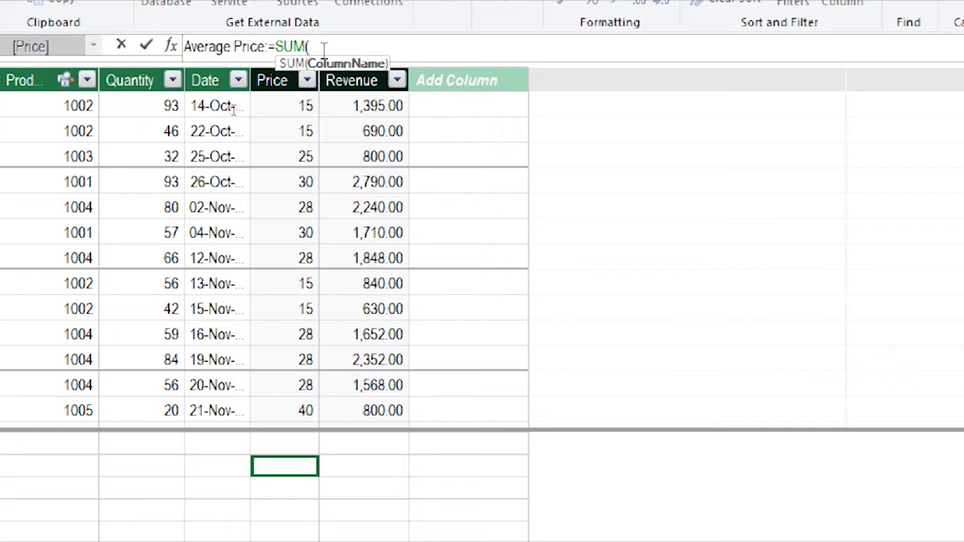
Step: Finish it as SUM(SalesT[Revenue])/SUM(SalesT[Quantity]), returning 24.5772946859903, and widen Price
{"action": "type", "text": "sa"}
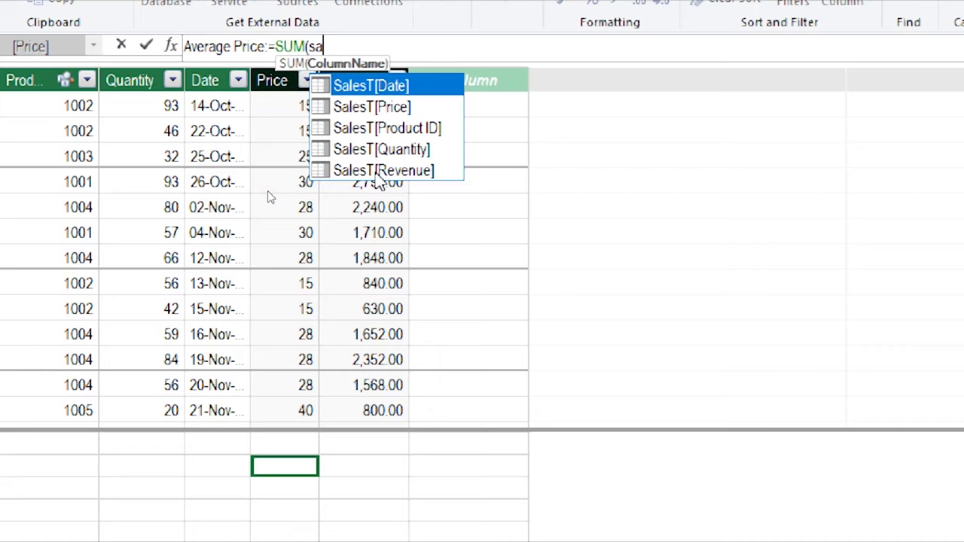
{"action": "double_click", "coordinate": [376, 172]}
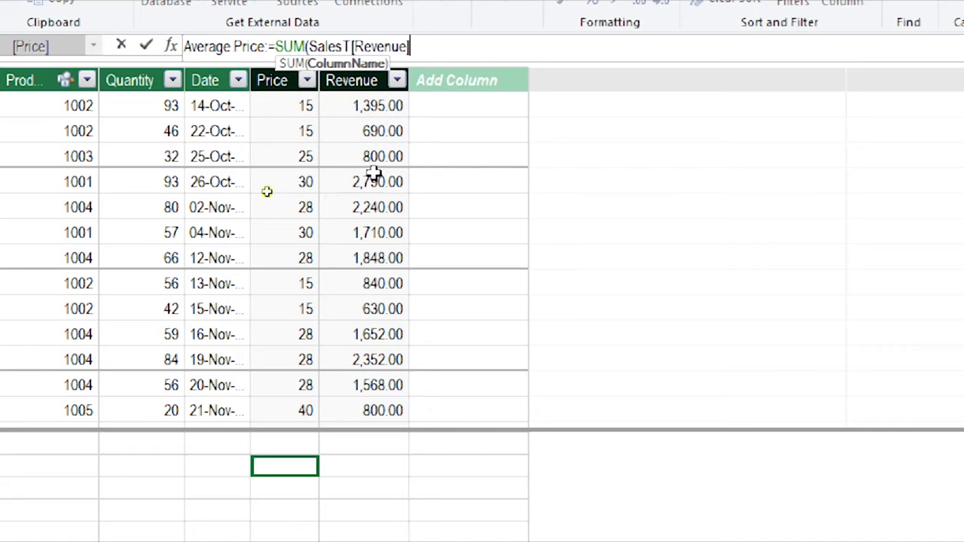
{"action": "type", "text": ")/"}
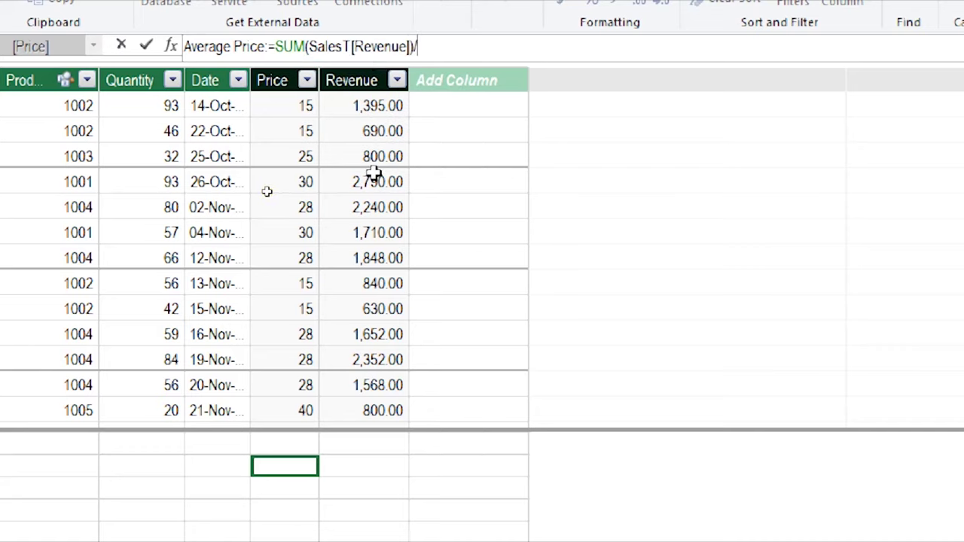
{"action": "type", "text": "su"}
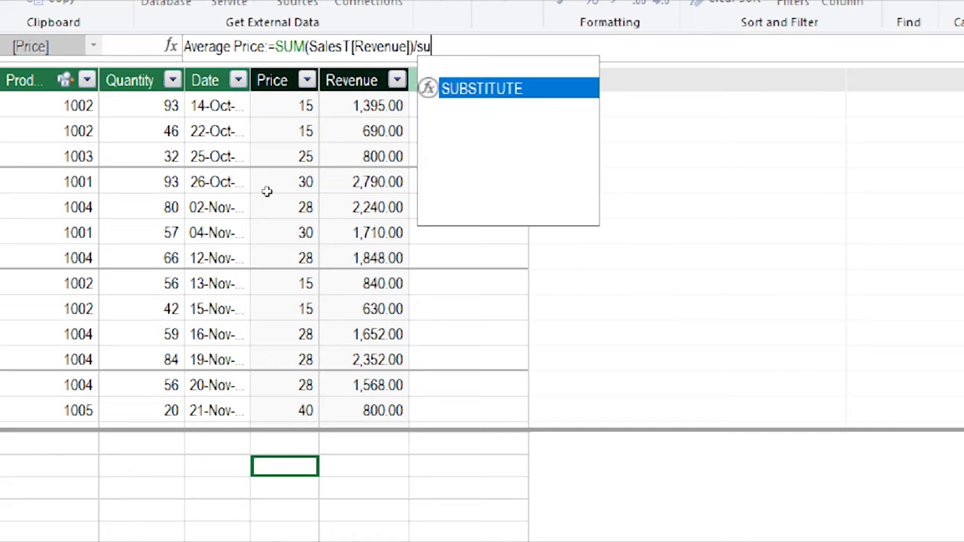
{"action": "type", "text": "m("}
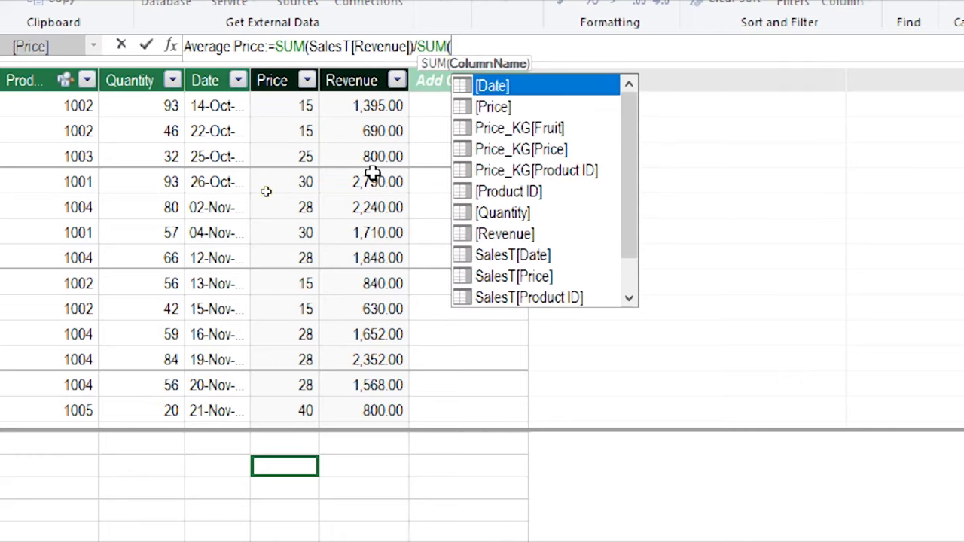
{"action": "type", "text": "sa"}
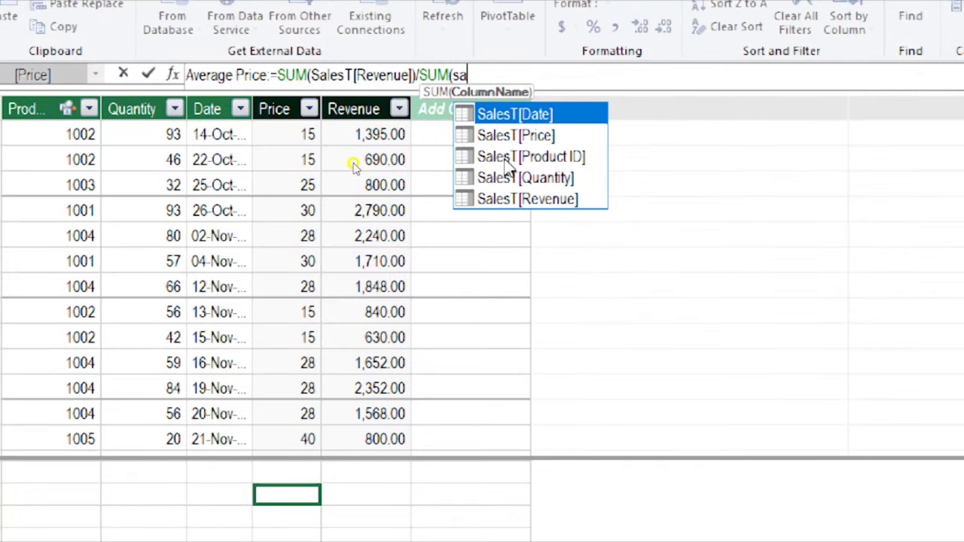
{"action": "double_click", "coordinate": [509, 178]}
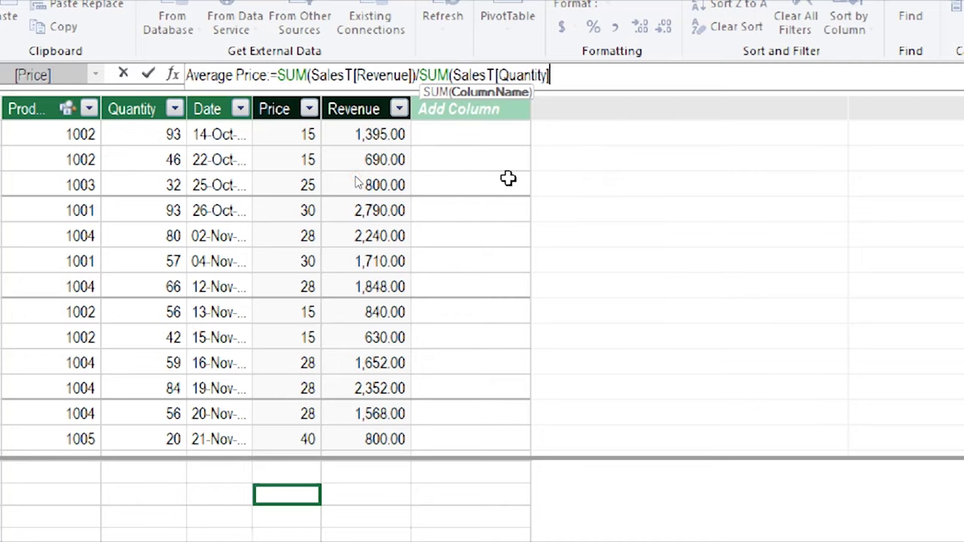
{"action": "type", "text": ")"}
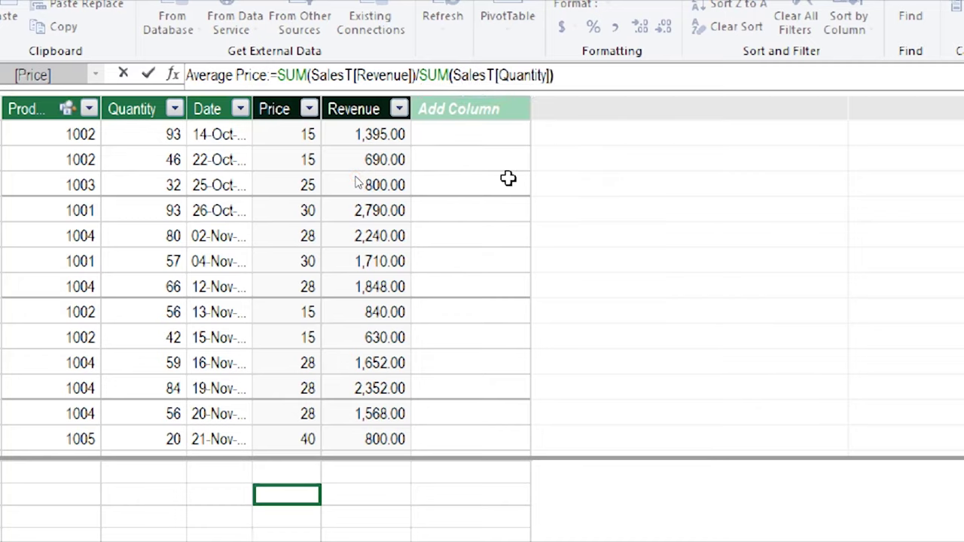
{"action": "key", "text": "Return"}
{"action": "scroll", "coordinate": [510, 173], "scroll_direction": "up", "scroll_amount": 1}
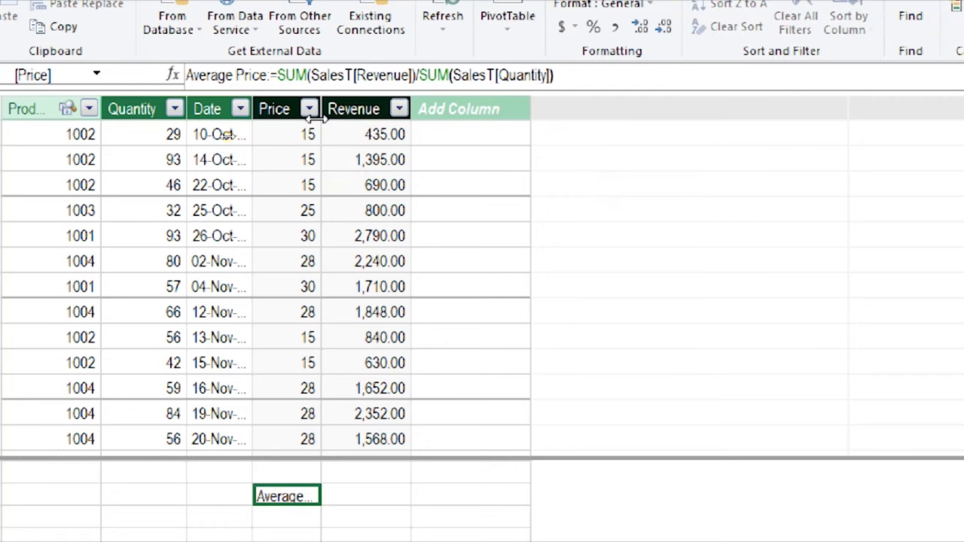
{"action": "left_click_drag", "start_coordinate": [375, 118], "coordinate": [420, 128]}
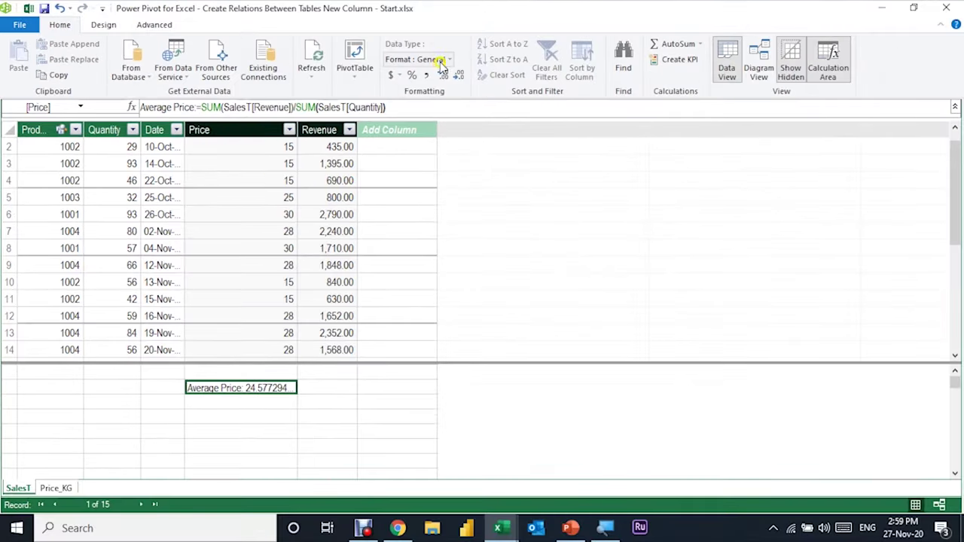
Step: Format the Average Price measure as Decimal Number so it displays 24.6
{"action": "left_click", "coordinate": [433, 66]}
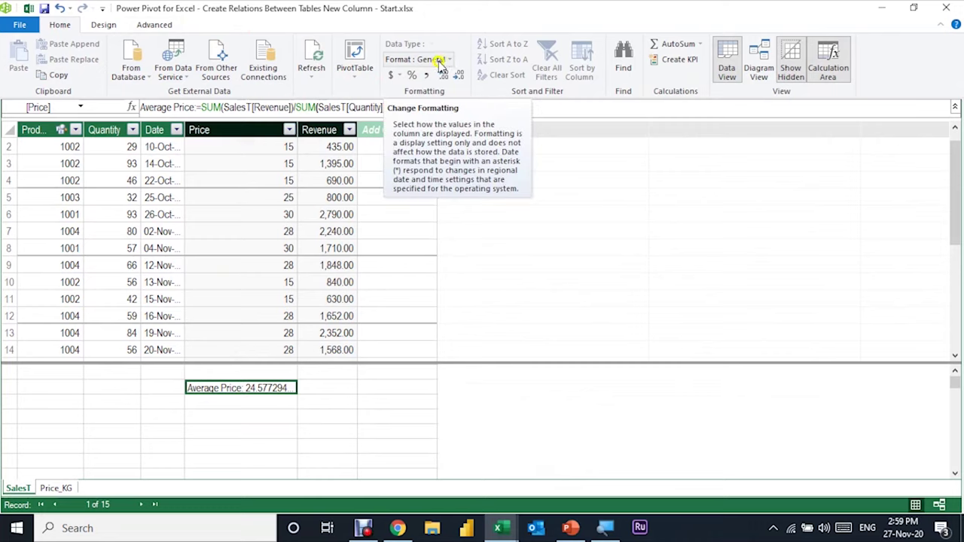
{"action": "left_click", "coordinate": [440, 61]}
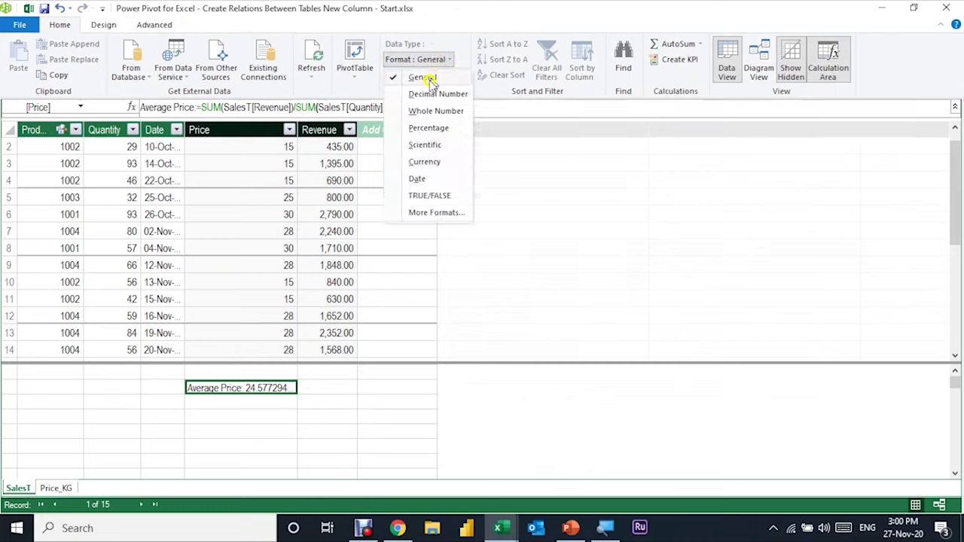
{"action": "left_click", "coordinate": [435, 96]}
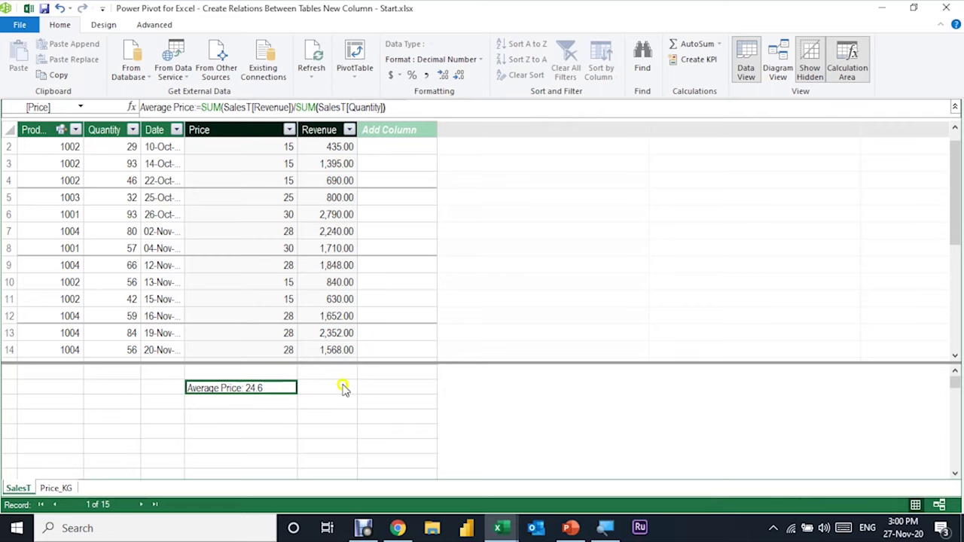
Step: Return to the Excel workbook holding the Revenue-by-fruit pivot table
{"action": "mouse_move", "coordinate": [500, 525]}
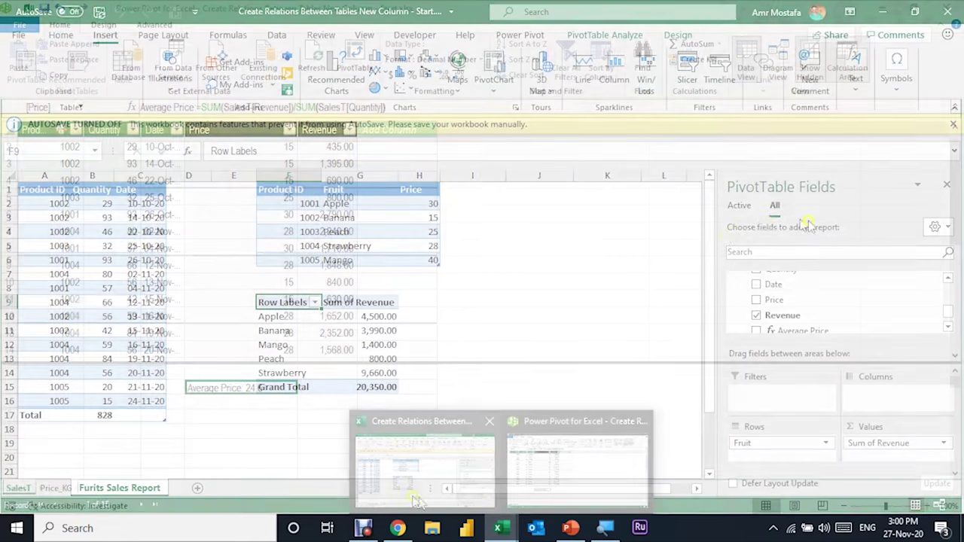
{"action": "left_click", "coordinate": [426, 471]}
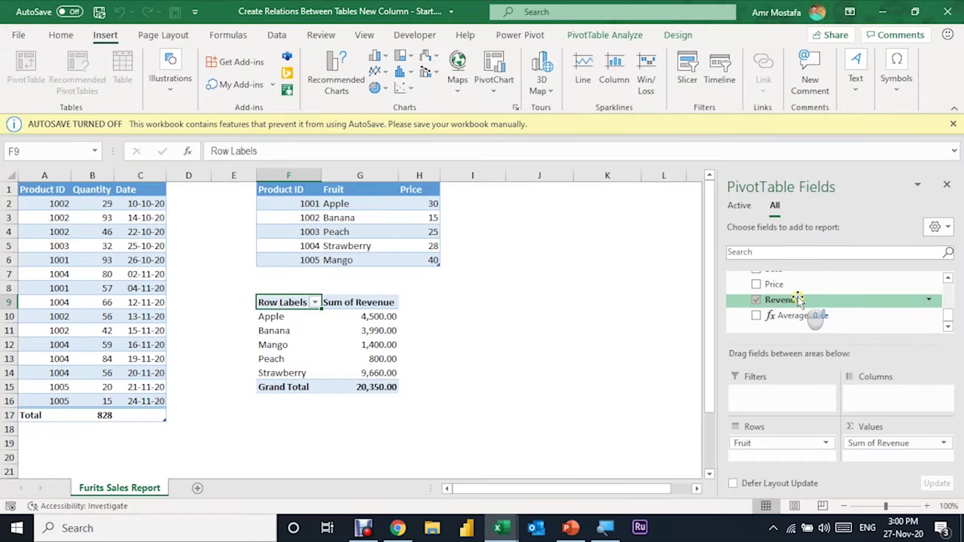
{"action": "scroll", "coordinate": [798, 300], "scroll_direction": "up", "scroll_amount": 3}
{"action": "scroll", "coordinate": [799, 300], "scroll_direction": "down", "scroll_amount": 3}
{"action": "scroll", "coordinate": [798, 299], "scroll_direction": "up", "scroll_amount": 3}
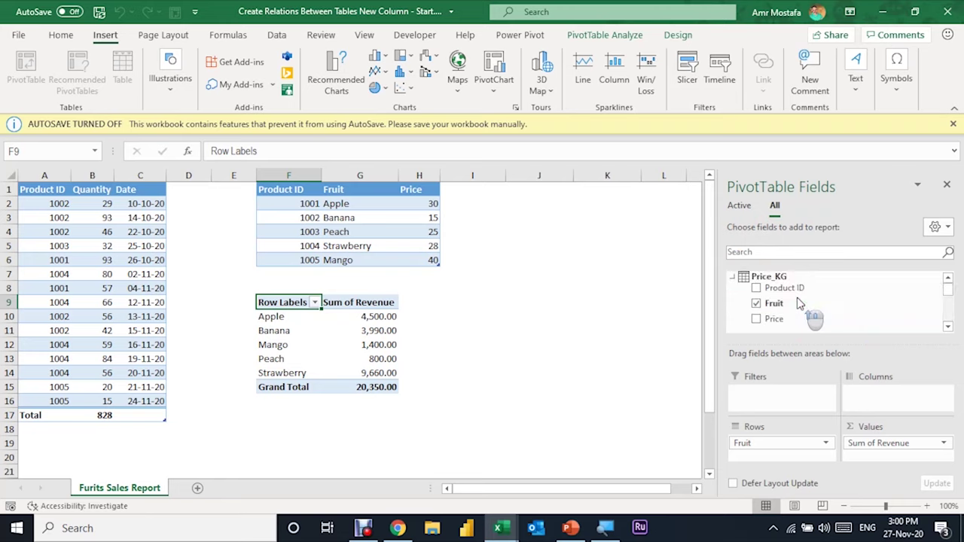
Step: Lay out the field list Fields and Areas side-by-side and widen the pane
{"action": "left_click", "coordinate": [949, 227]}
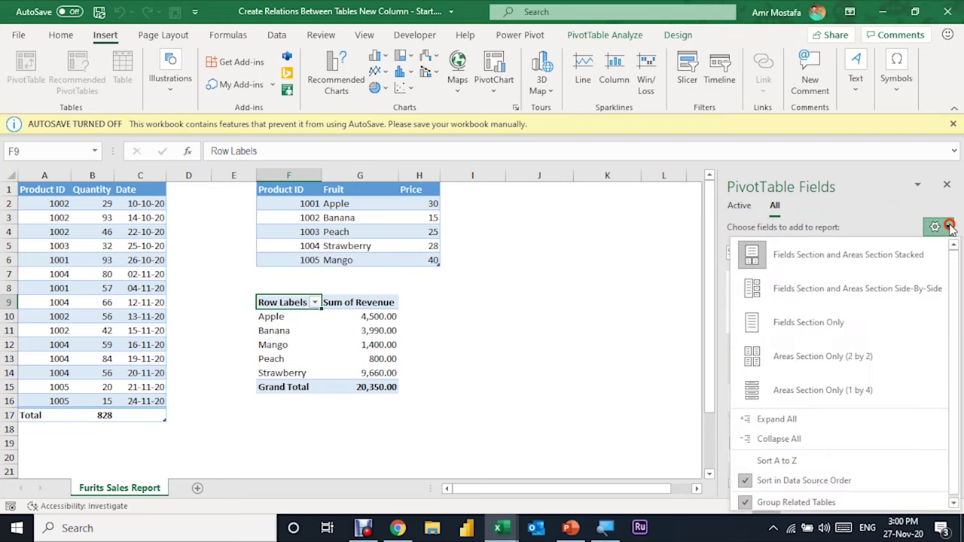
{"action": "left_click", "coordinate": [806, 296]}
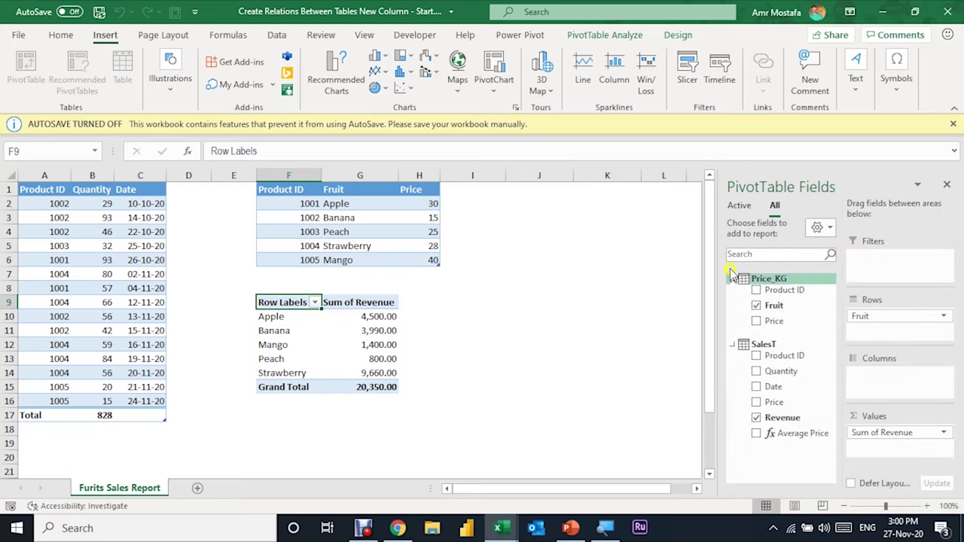
{"action": "left_click_drag", "start_coordinate": [718, 261], "coordinate": [657, 261]}
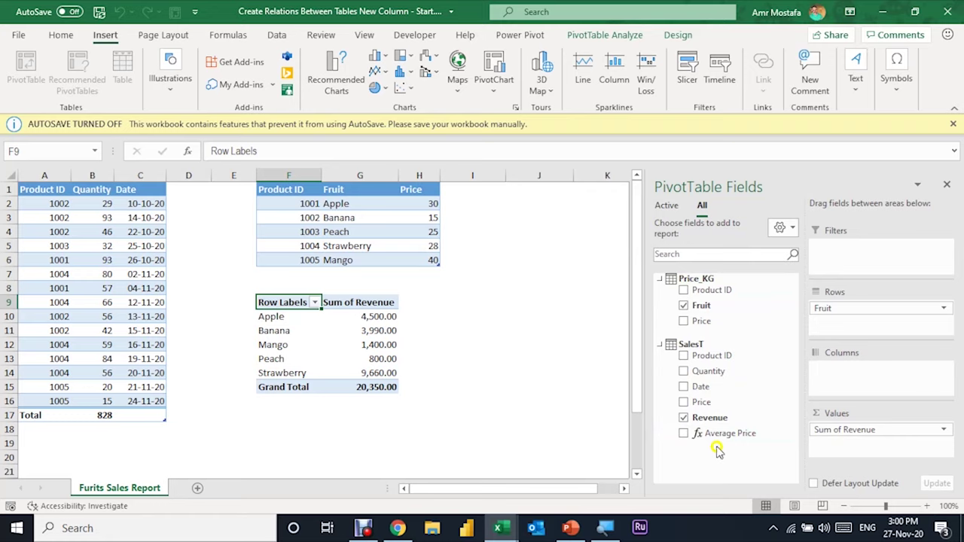
{"action": "left_click_drag", "start_coordinate": [719, 438], "coordinate": [725, 443]}
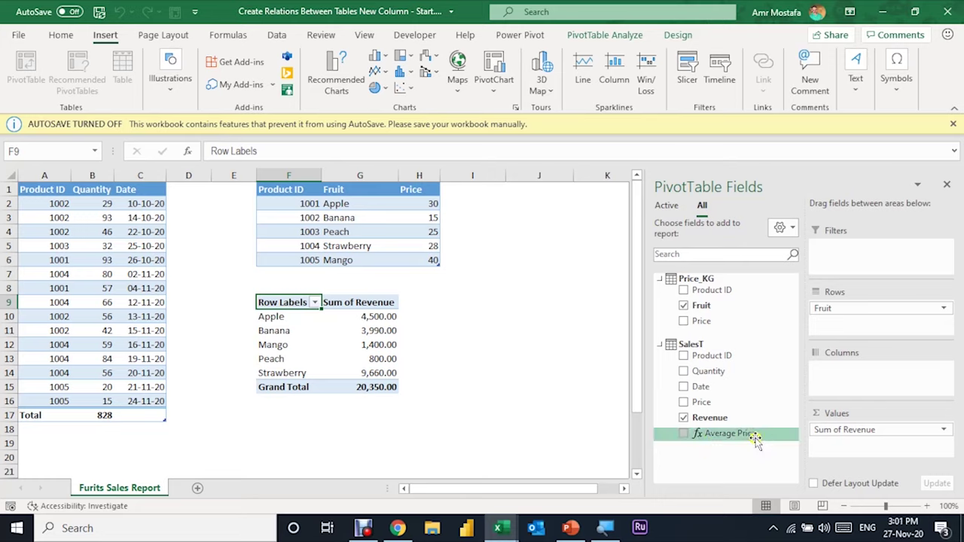
Step: Add Average Price to the pivot's Values after dismissing the Columns placement warning
{"action": "left_click_drag", "start_coordinate": [755, 440], "coordinate": [892, 397]}
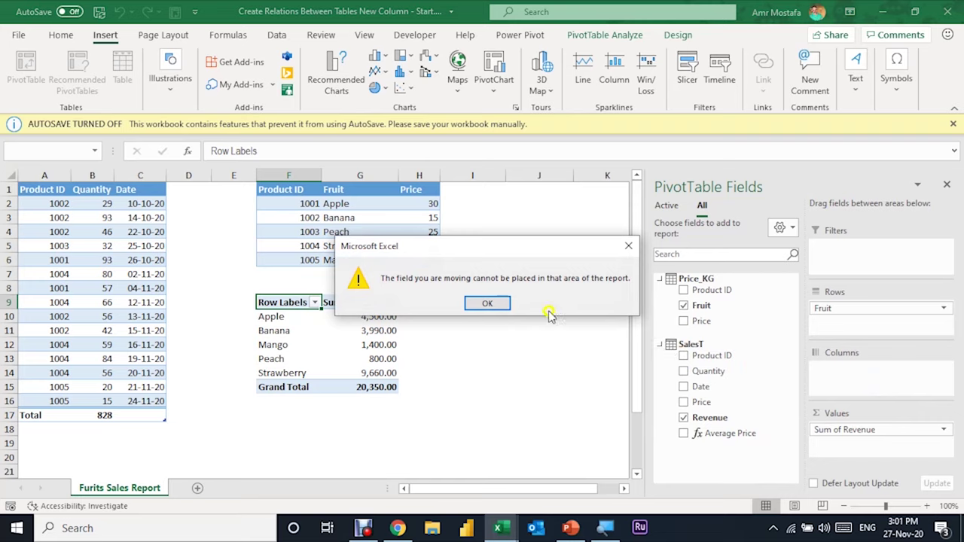
{"action": "left_click", "coordinate": [491, 304]}
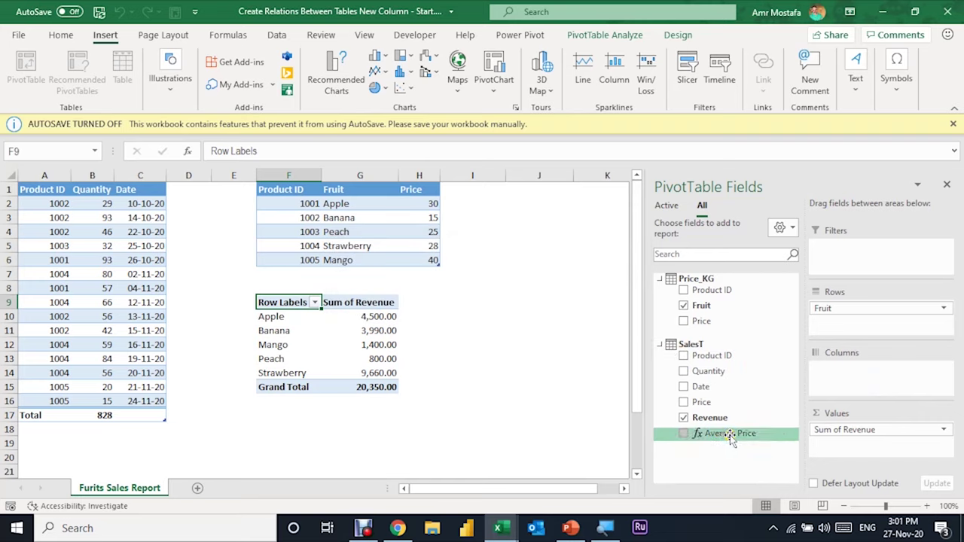
{"action": "left_click_drag", "start_coordinate": [730, 439], "coordinate": [870, 449]}
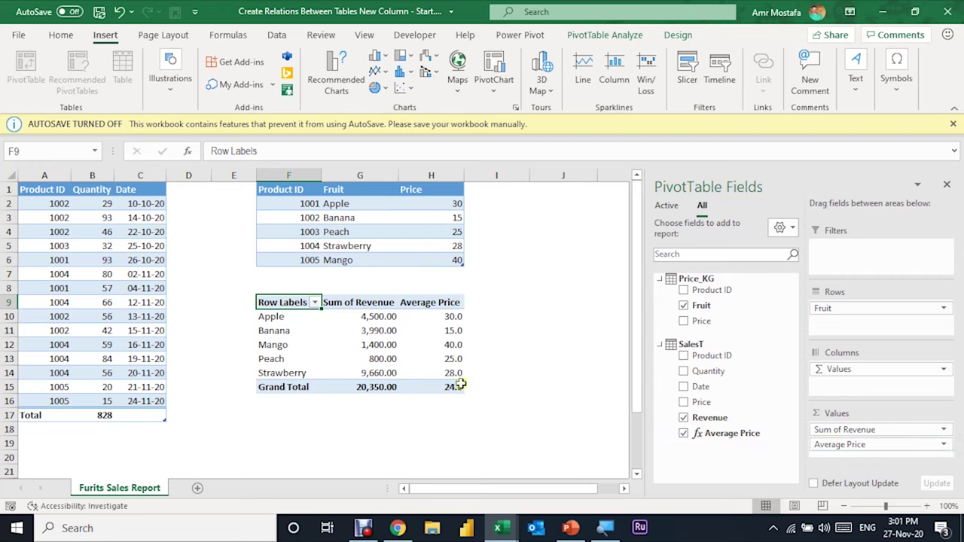
Step: Check the Average Price results: Banana 15.0 and Grand Total 24.6
{"action": "left_click", "coordinate": [457, 385]}
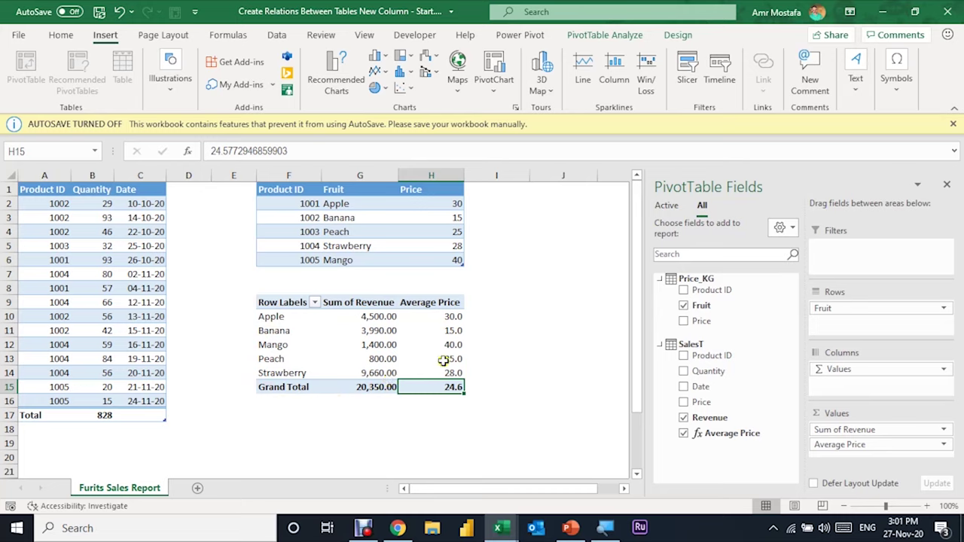
{"action": "mouse_move", "coordinate": [435, 352]}
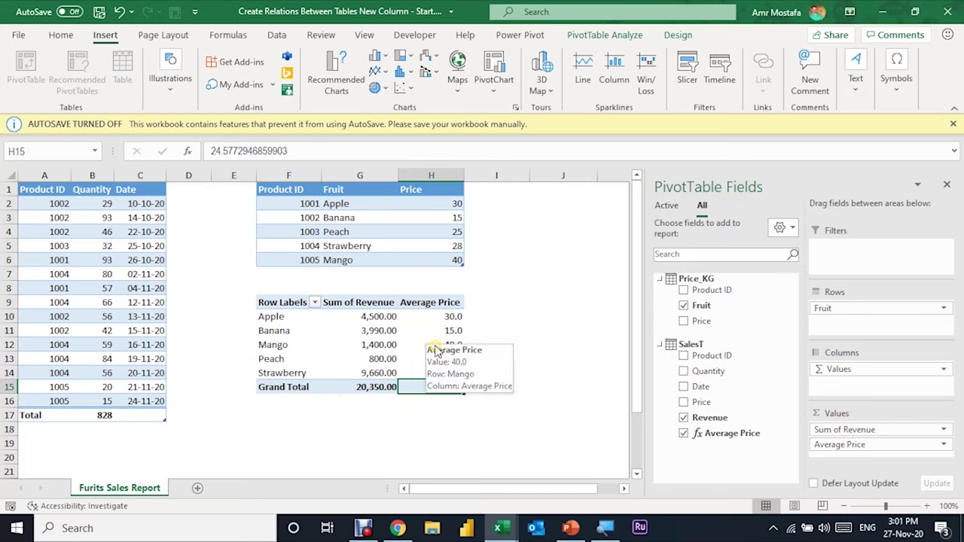
{"action": "mouse_move", "coordinate": [448, 334]}
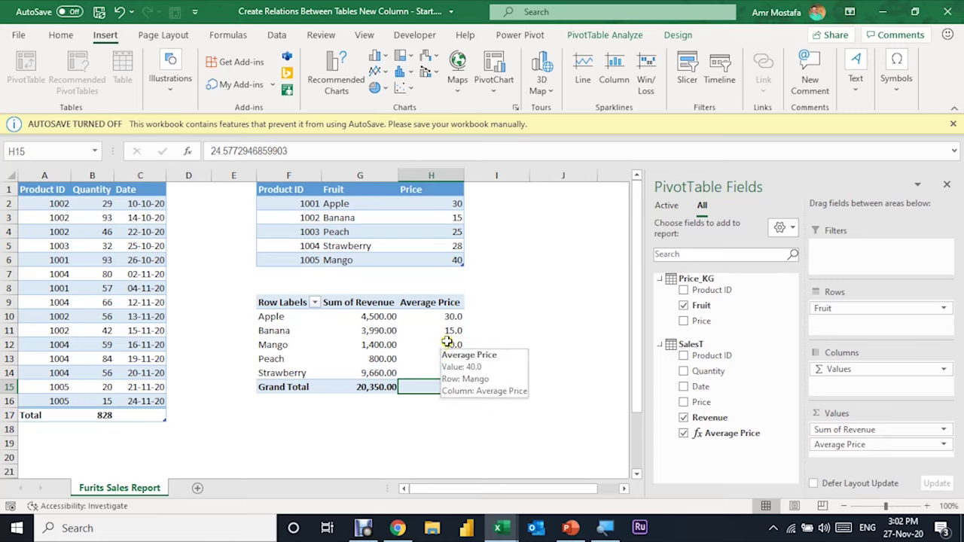
{"action": "left_click", "coordinate": [445, 327]}
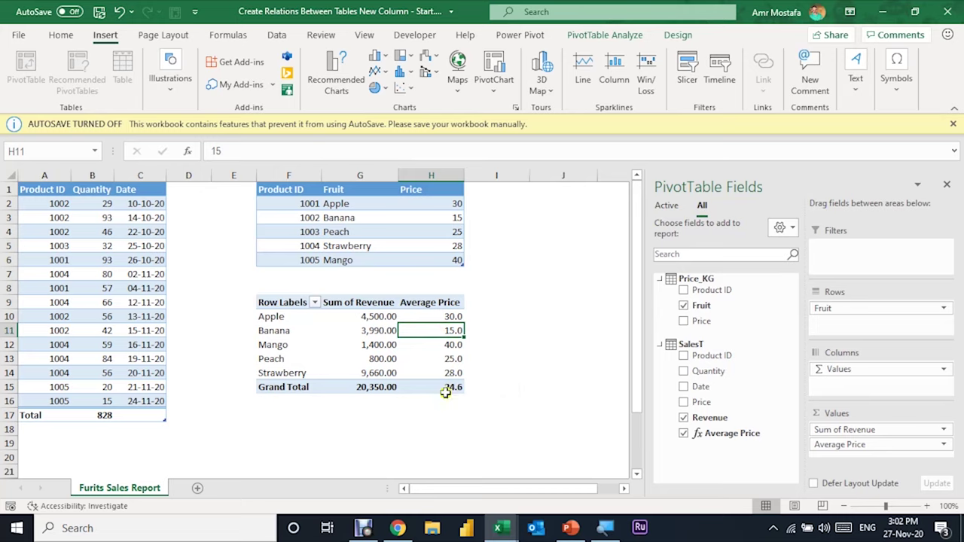
{"action": "mouse_move", "coordinate": [414, 364]}
Step: Insert a second pivot table at F19 from the workbook's Data Model
{"action": "left_click", "coordinate": [284, 438]}
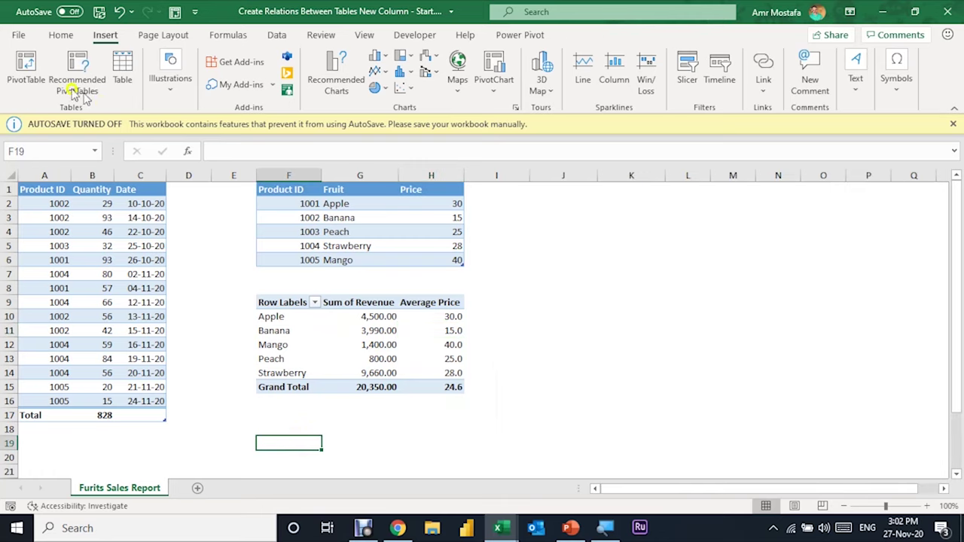
{"action": "left_click", "coordinate": [26, 64]}
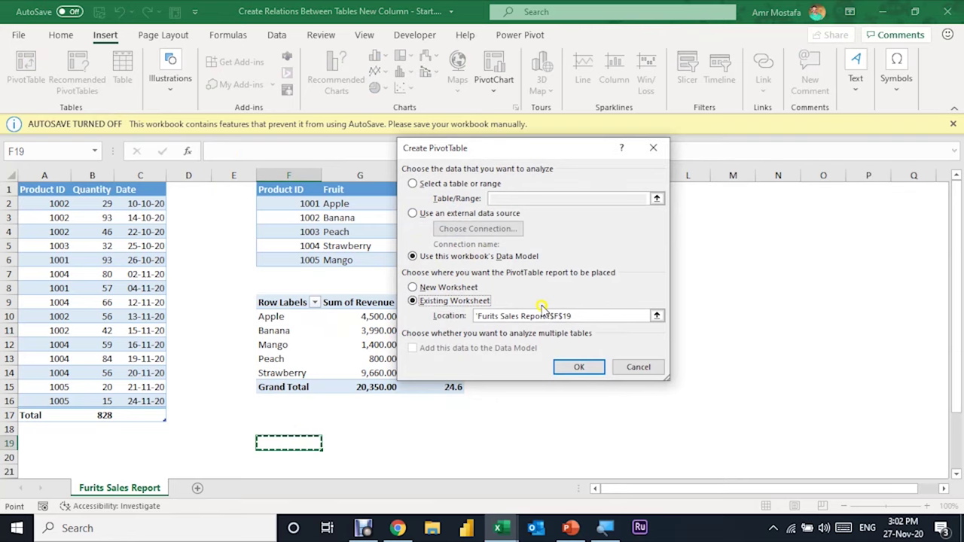
{"action": "left_click", "coordinate": [573, 368]}
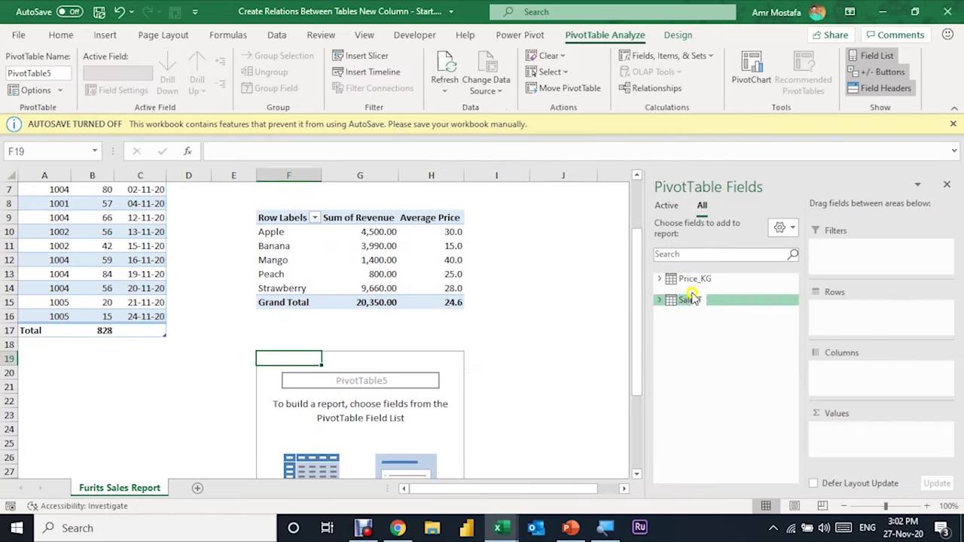
Step: Put Date in Rows and Average Price in Values: Oct 20.9, Nov 26.6
{"action": "left_click", "coordinate": [659, 279]}
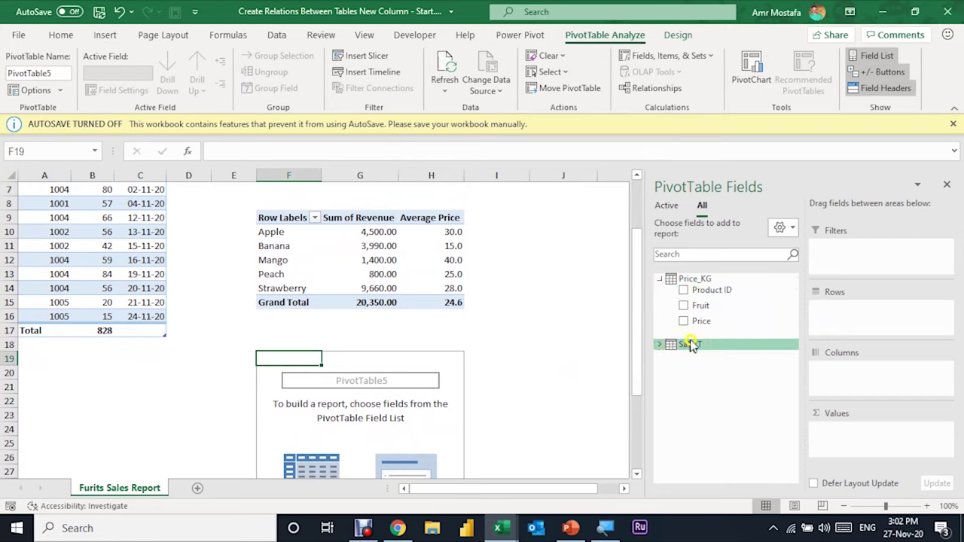
{"action": "left_click", "coordinate": [691, 344]}
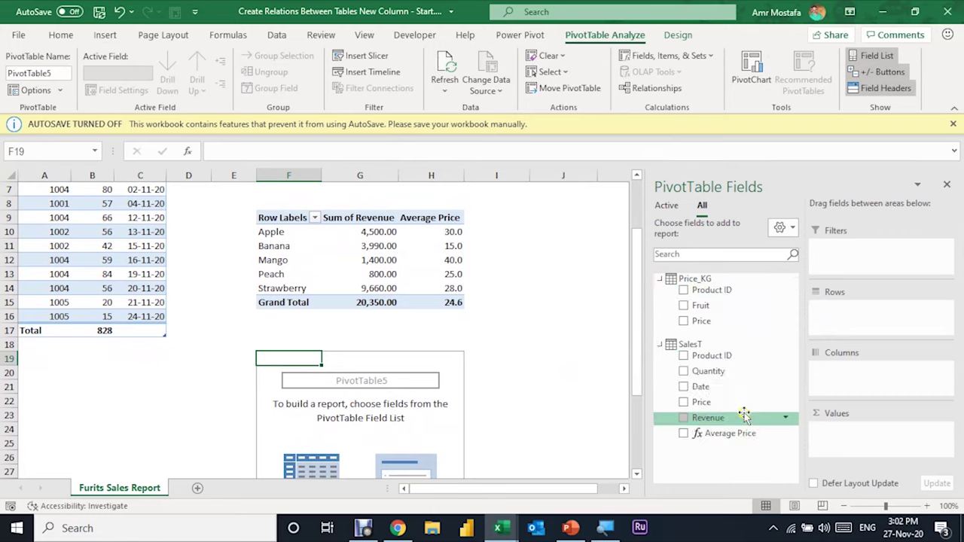
{"action": "left_click_drag", "start_coordinate": [700, 386], "coordinate": [848, 322]}
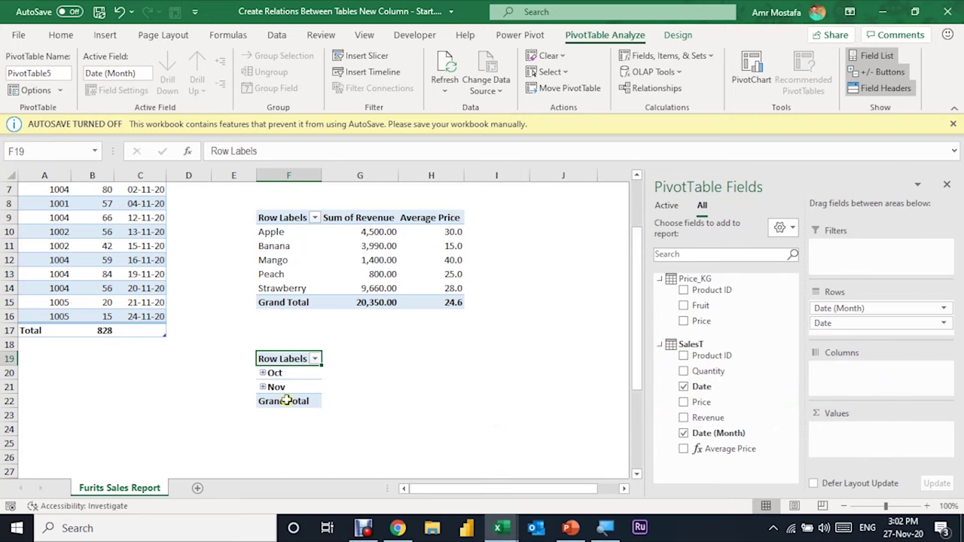
{"action": "left_click", "coordinate": [275, 373]}
{"action": "left_click", "coordinate": [248, 387]}
{"action": "left_click", "coordinate": [279, 373]}
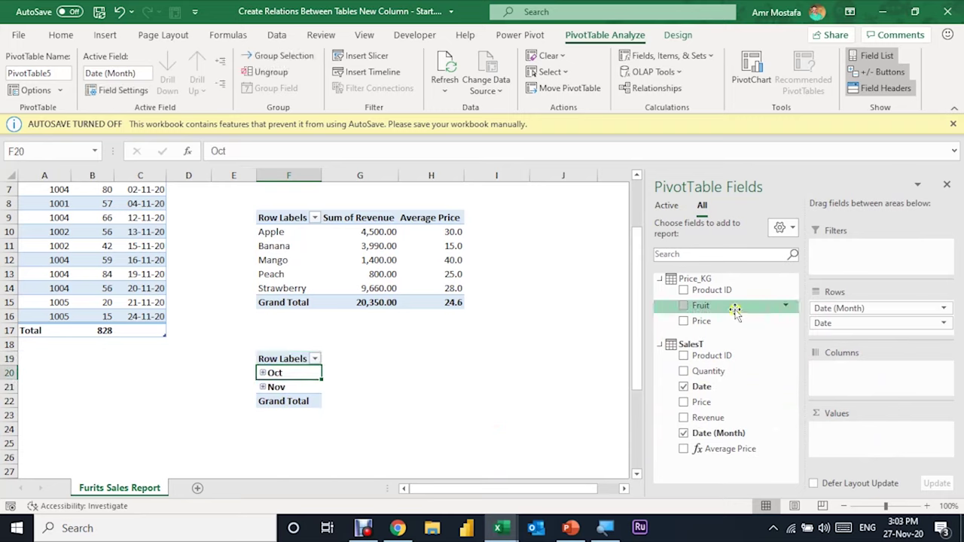
{"action": "left_click_drag", "start_coordinate": [712, 449], "coordinate": [842, 440]}
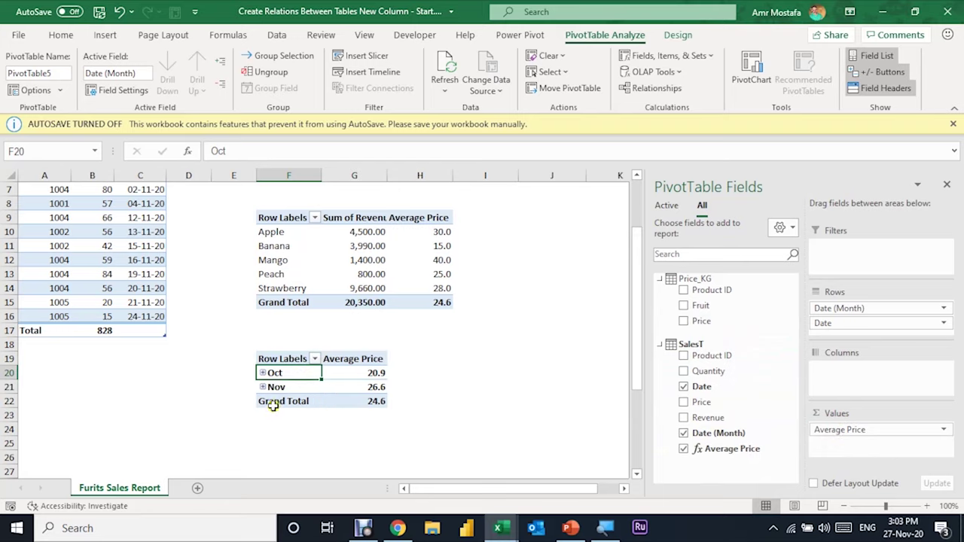
Step: Replace the individual Date rows under each month with Fruit in the second pivot
{"action": "left_click", "coordinate": [263, 373]}
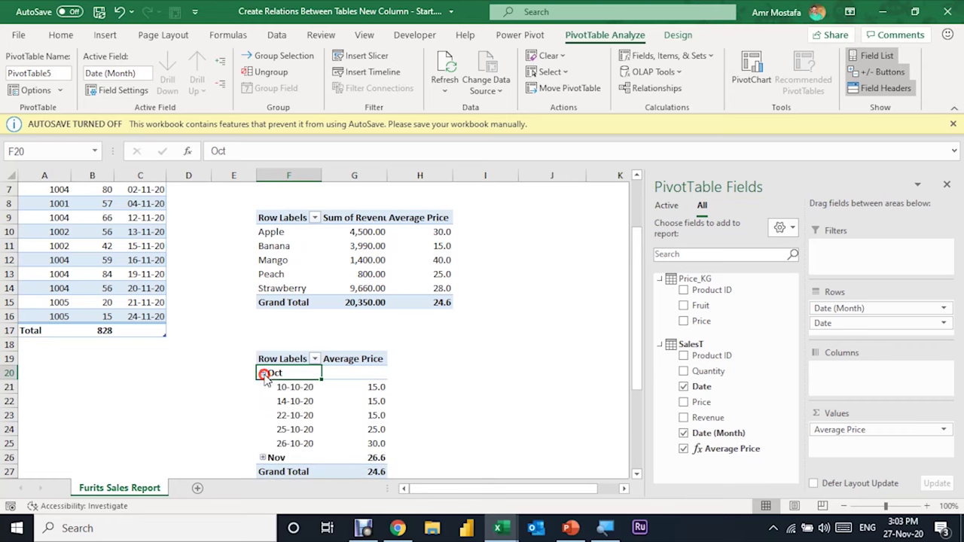
{"action": "scroll", "coordinate": [354, 411], "scroll_direction": "down", "scroll_amount": 1}
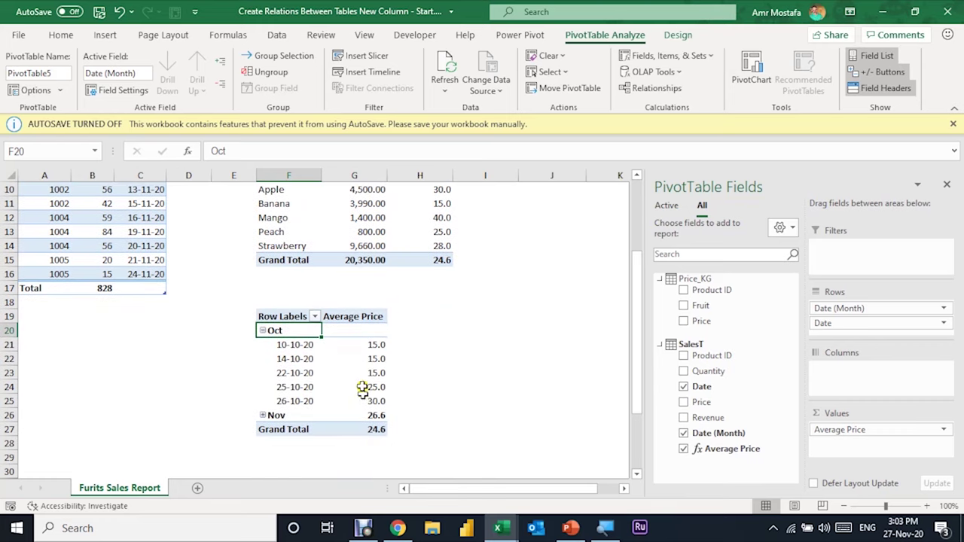
{"action": "left_click", "coordinate": [263, 332]}
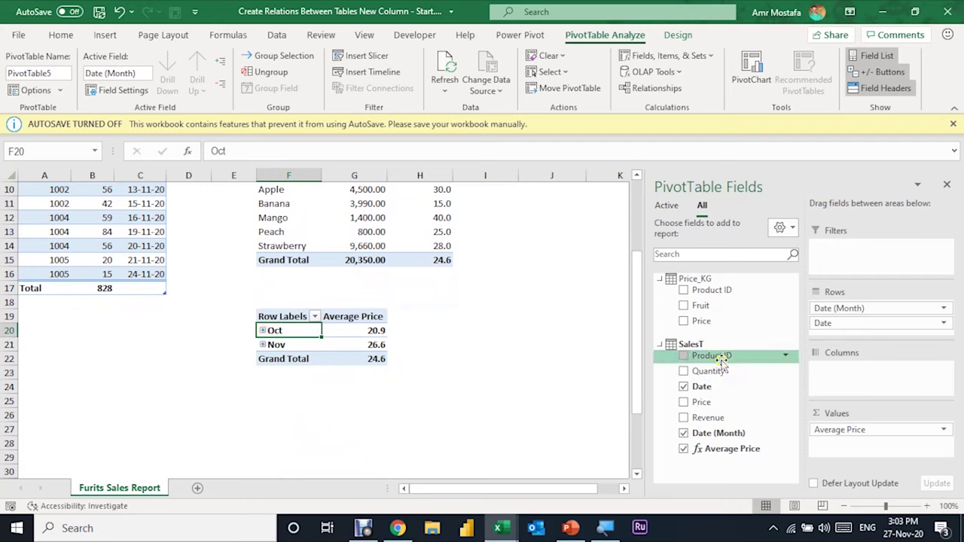
{"action": "left_click_drag", "start_coordinate": [823, 323], "coordinate": [557, 346]}
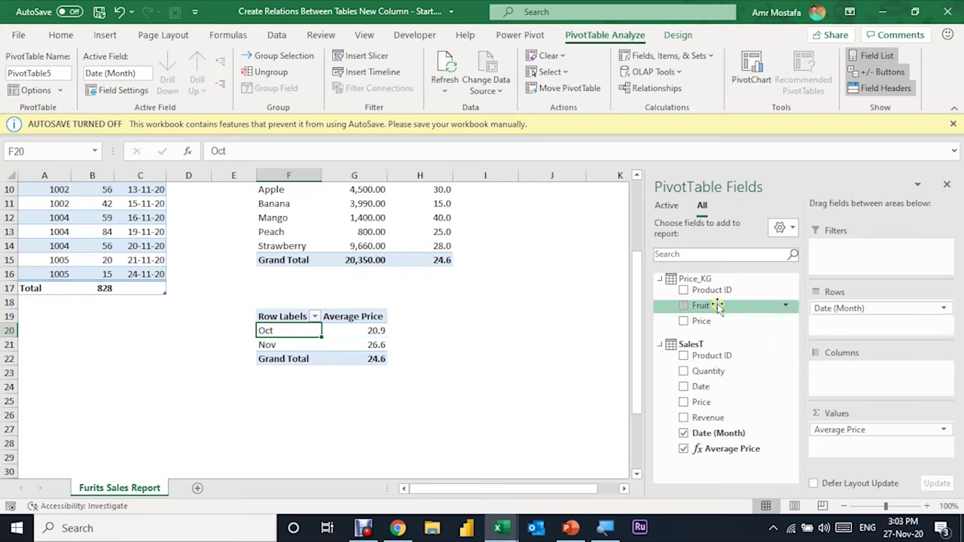
{"action": "left_click_drag", "start_coordinate": [719, 305], "coordinate": [878, 329]}
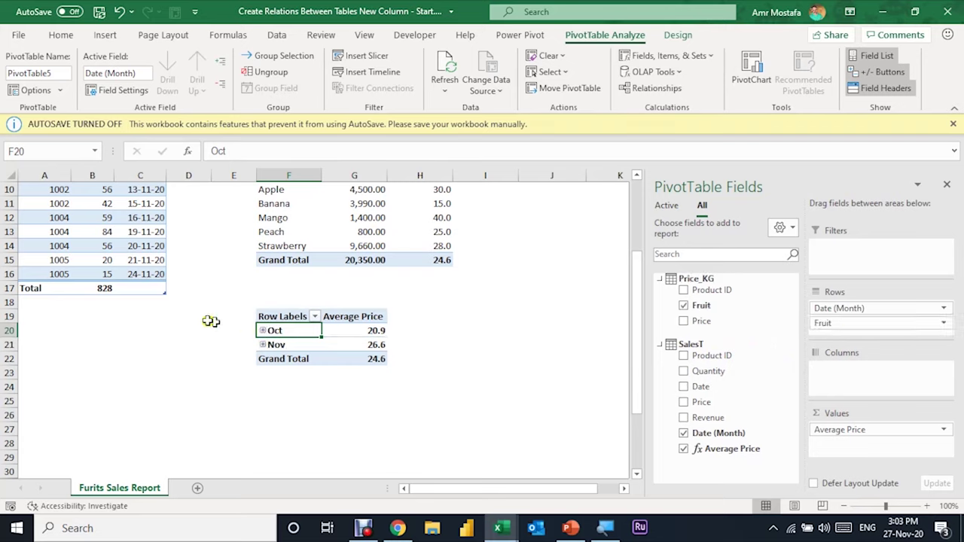
Step: Expand October and November and add Sum of Revenue beside Average Price
{"action": "left_click", "coordinate": [262, 331]}
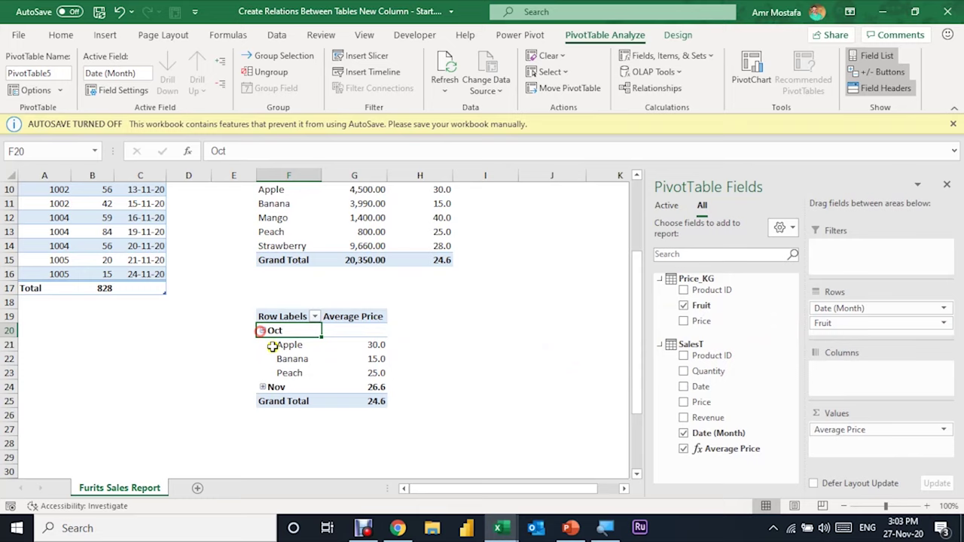
{"action": "left_click", "coordinate": [263, 388]}
{"action": "scroll", "coordinate": [421, 361], "scroll_direction": "down", "scroll_amount": 1}
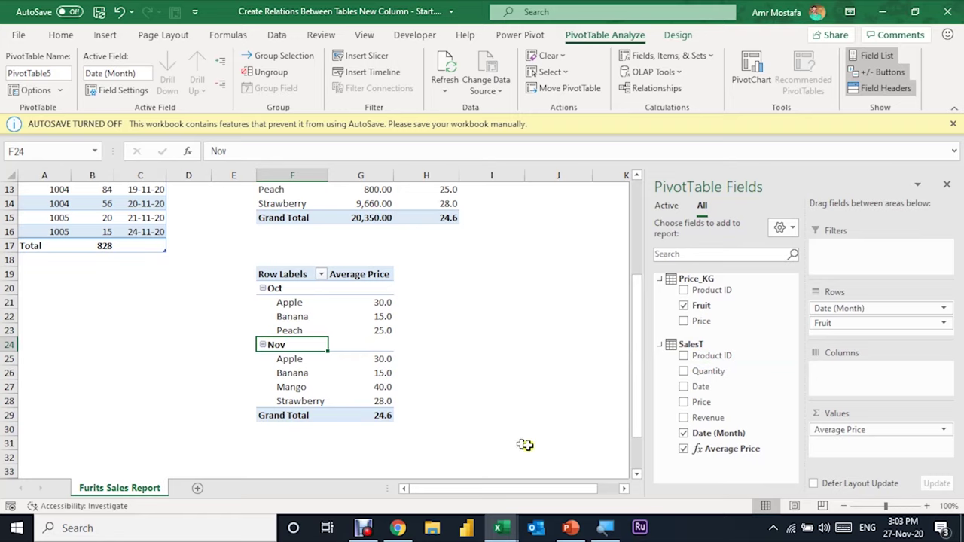
{"action": "left_click_drag", "start_coordinate": [711, 417], "coordinate": [867, 447]}
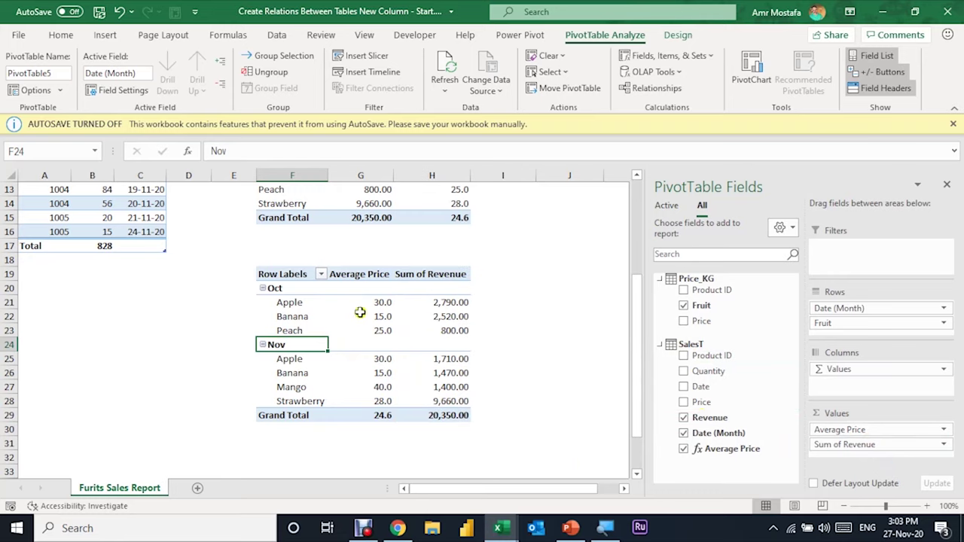
{"action": "mouse_move", "coordinate": [409, 328]}
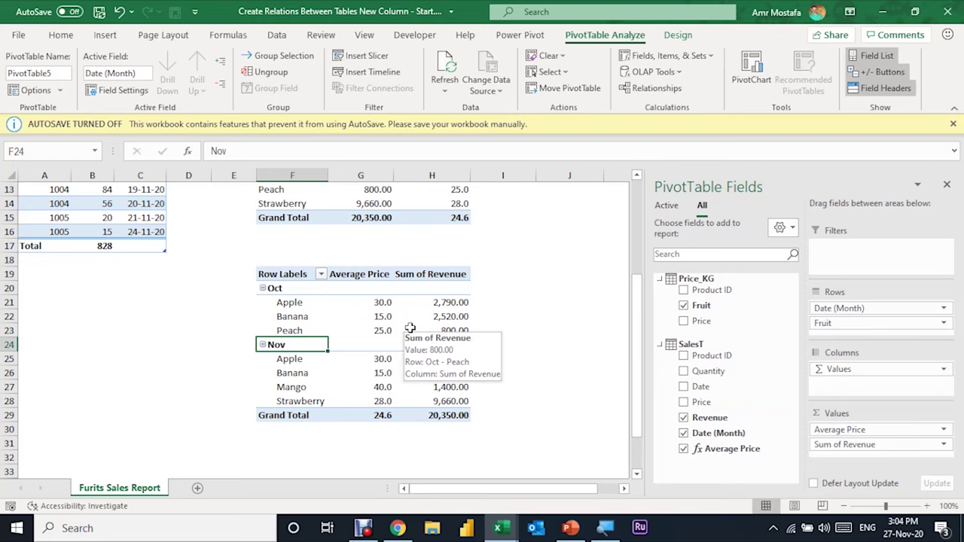